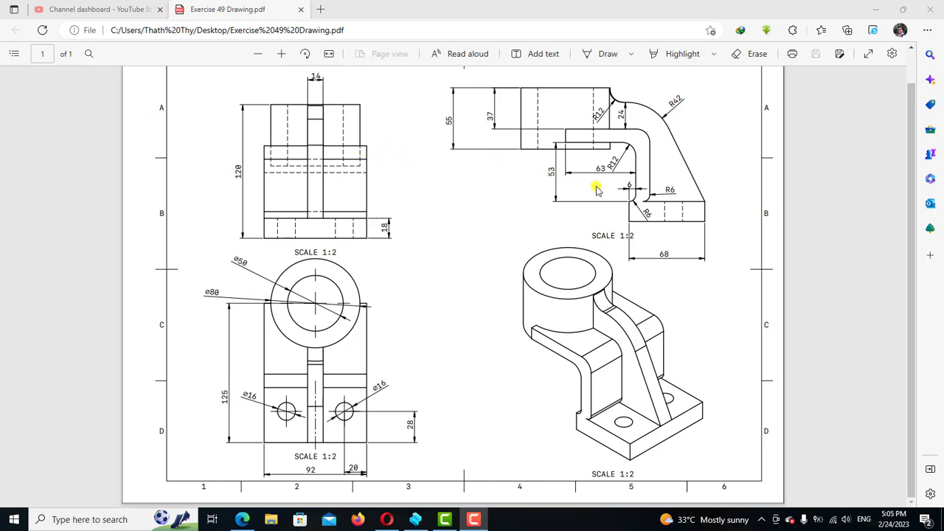
- In top view, draw a center rectangle from the origin on the ground plane
click(415, 519)
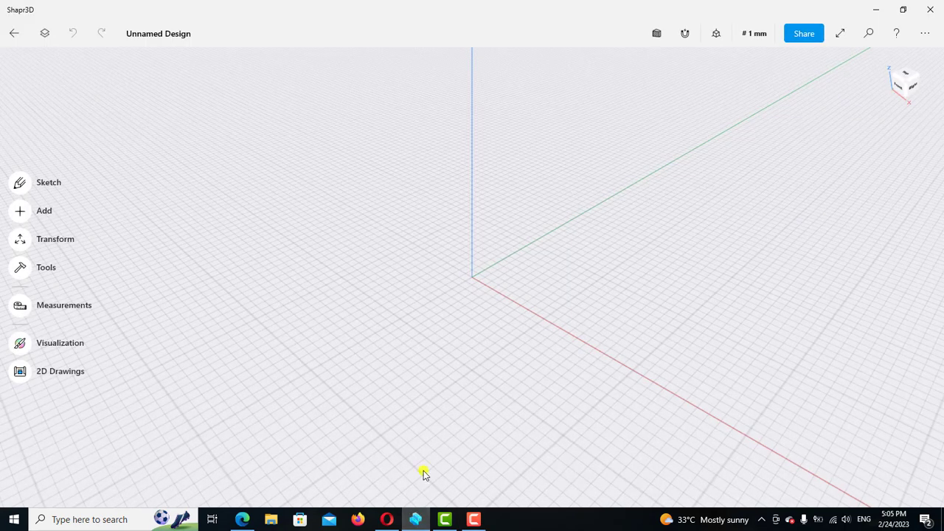
click(909, 77)
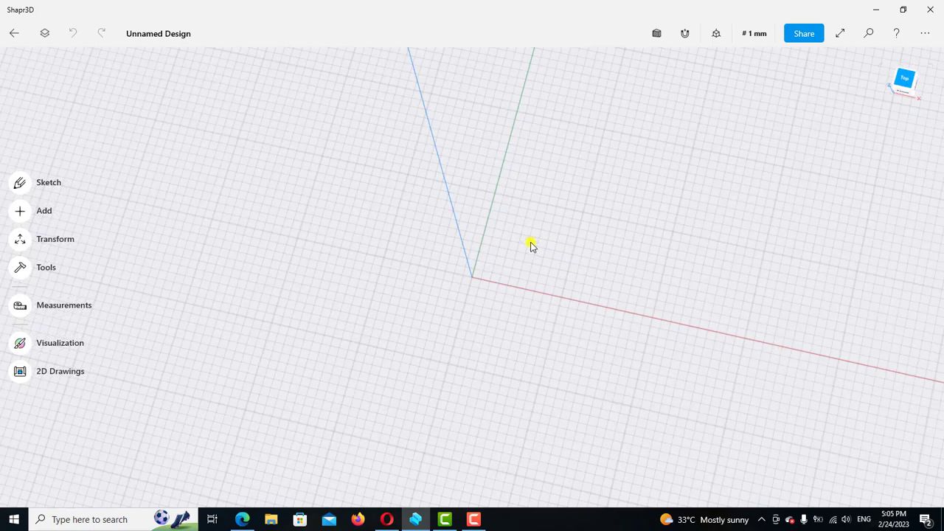
click(37, 188)
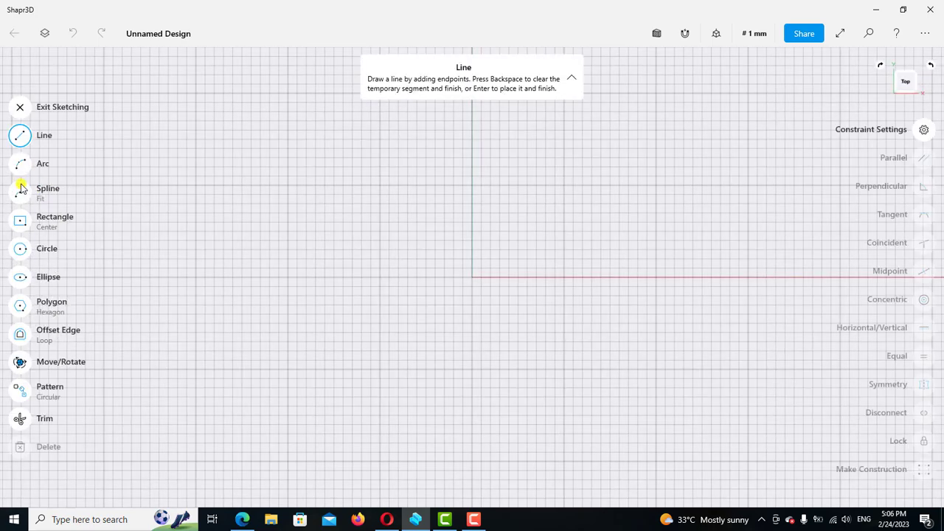
click(21, 222)
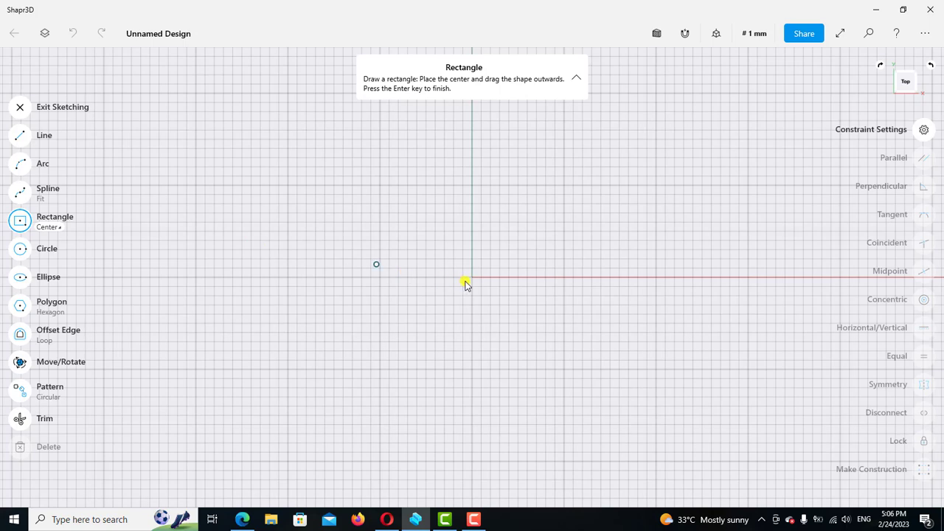
drag(471, 278, 648, 172)
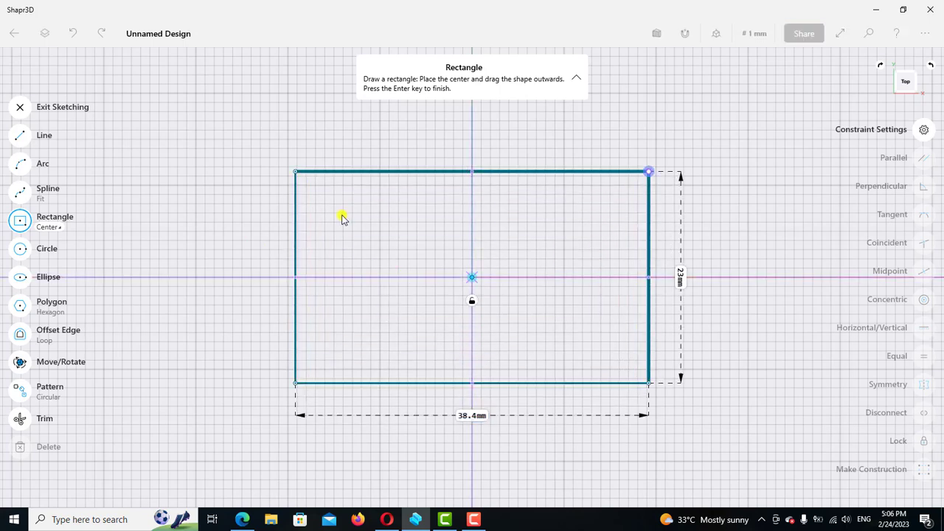
key(Escape)
- Dimension the rectangle to 92 mm wide and 68 mm tall, then return to the default 3D view
click(477, 416)
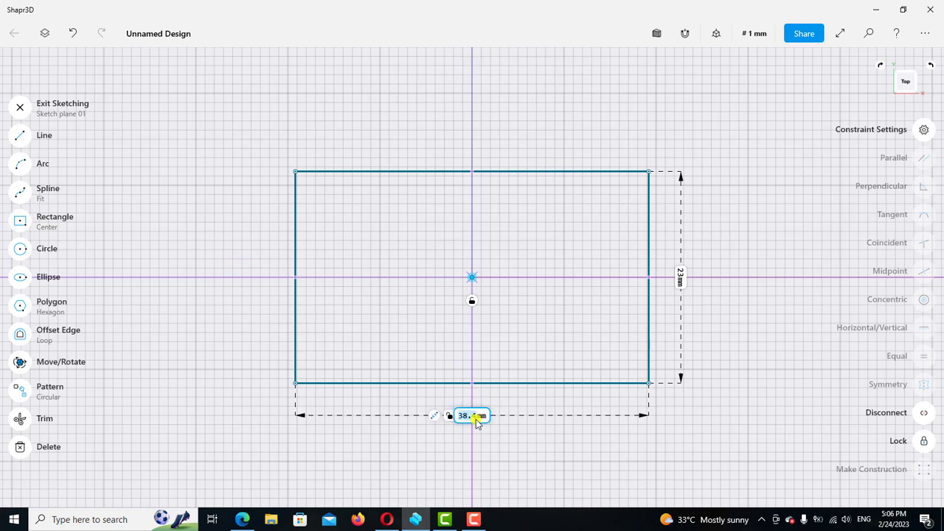
click(486, 395)
click(472, 454)
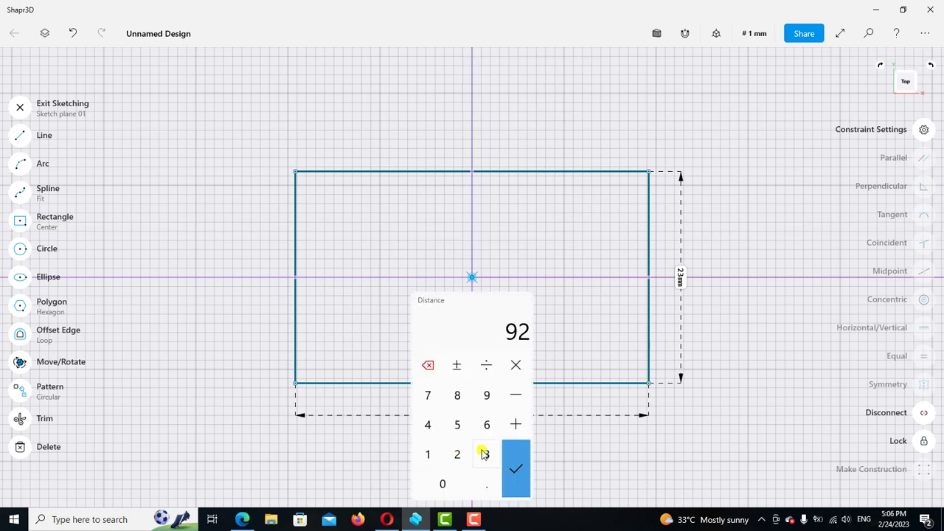
click(516, 468)
scroll(556, 367, down, 1)
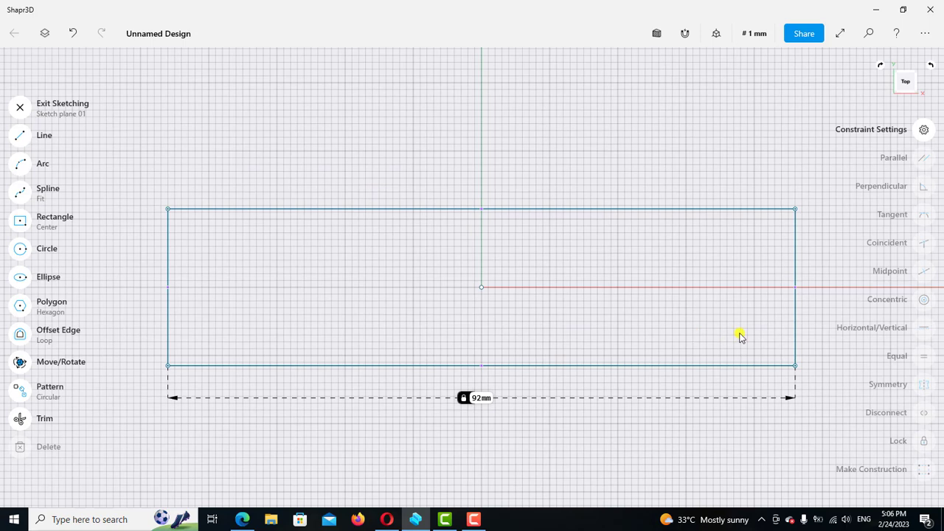
click(796, 338)
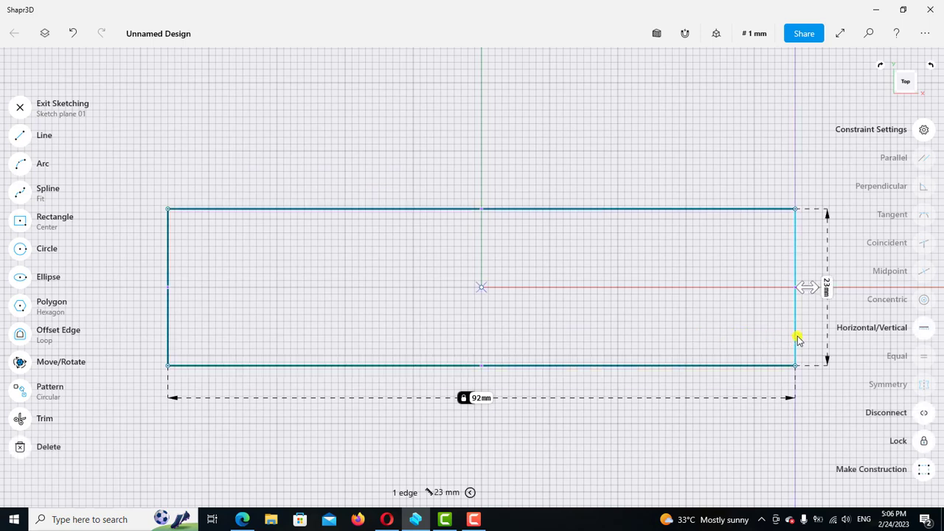
click(827, 287)
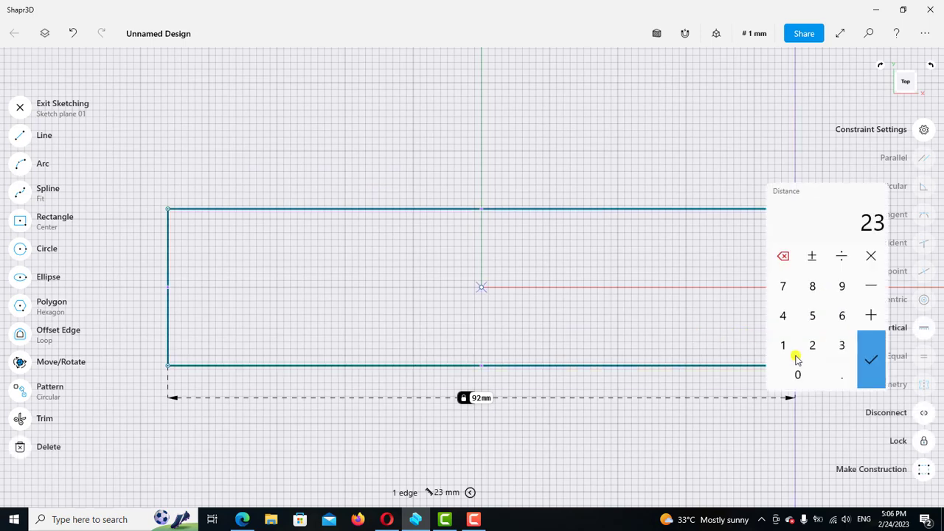
click(842, 315)
click(816, 288)
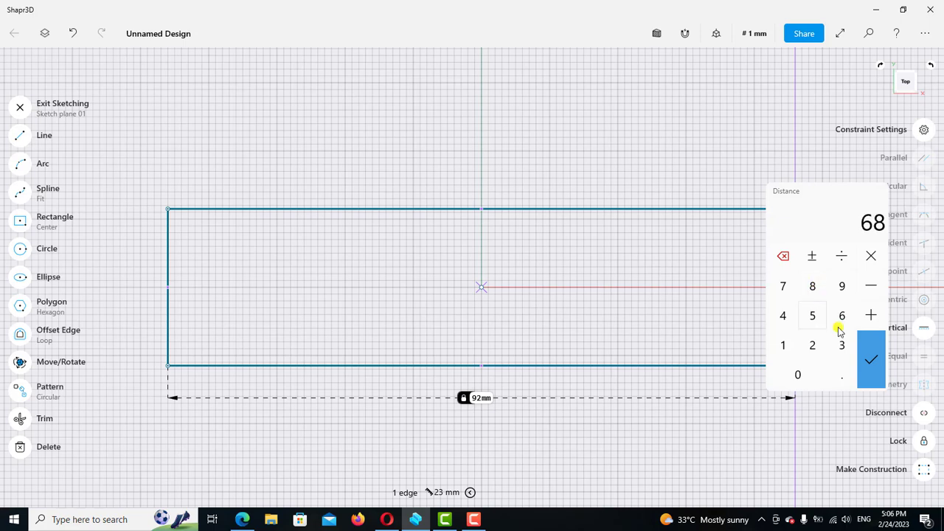
click(870, 360)
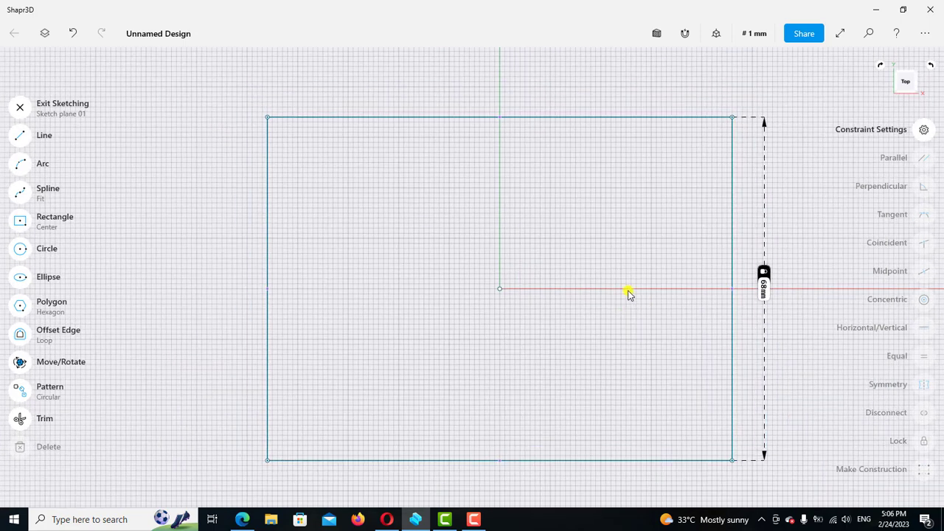
click(715, 33)
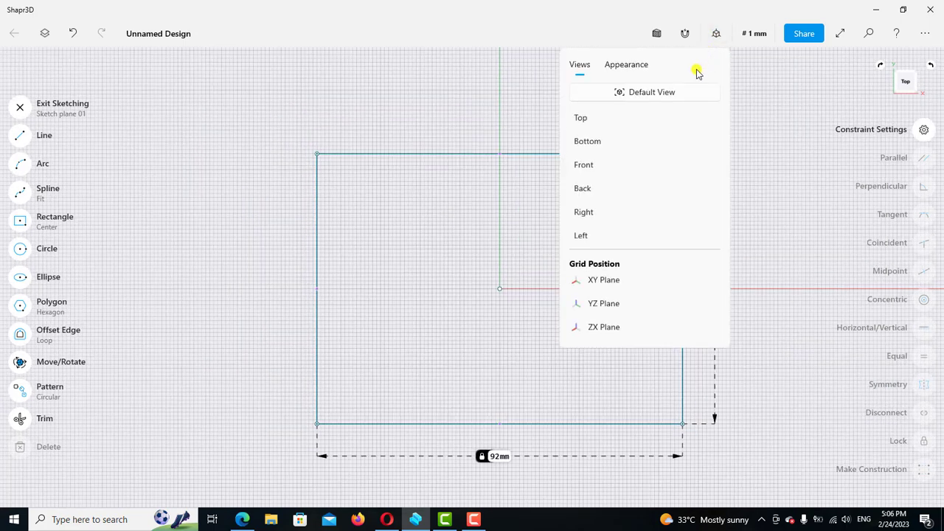
click(678, 94)
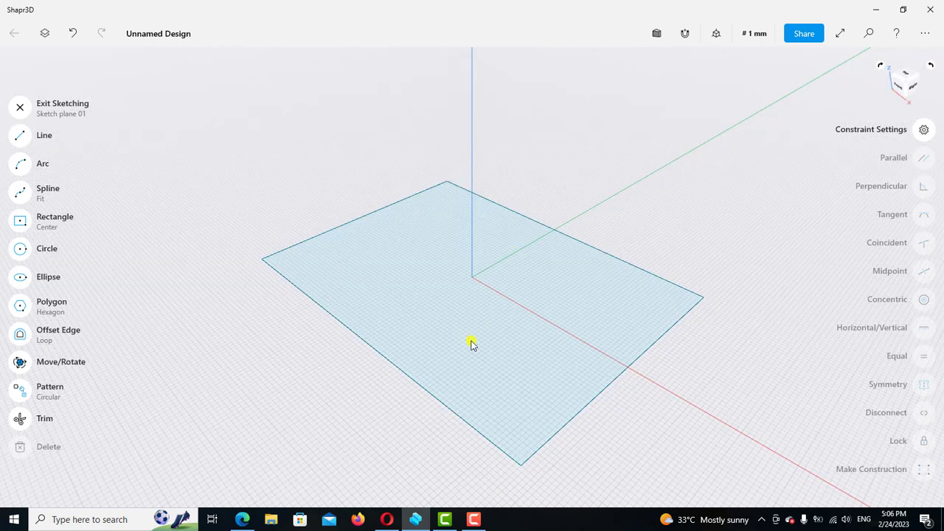
- Extrude the rectangle face 18 mm
click(472, 344)
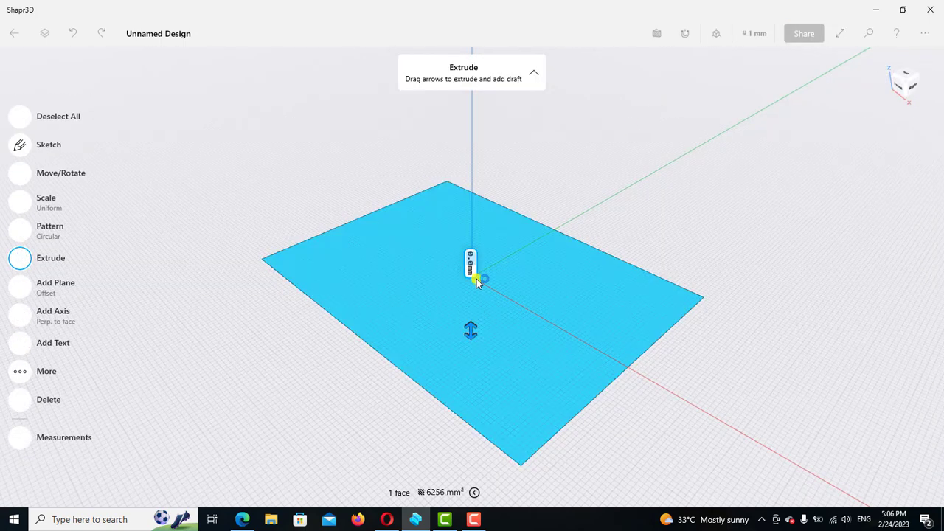
click(470, 314)
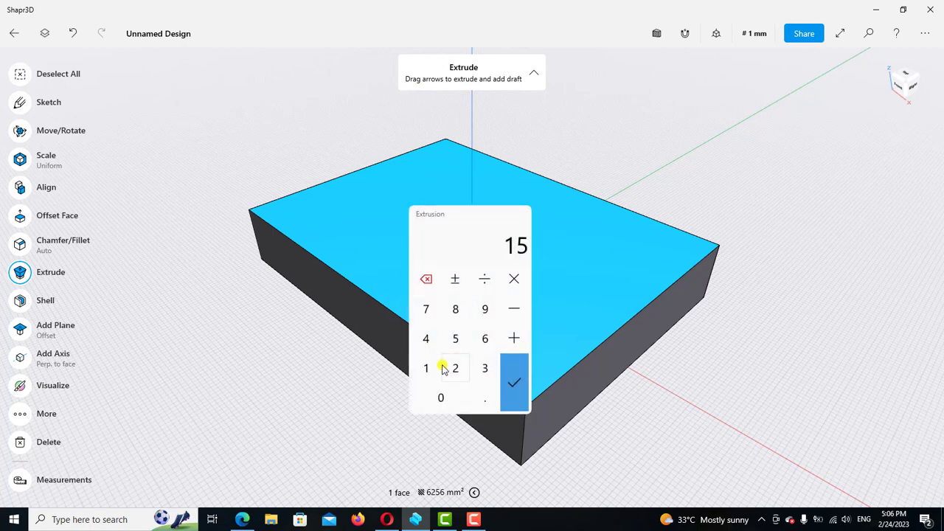
click(426, 368)
click(452, 309)
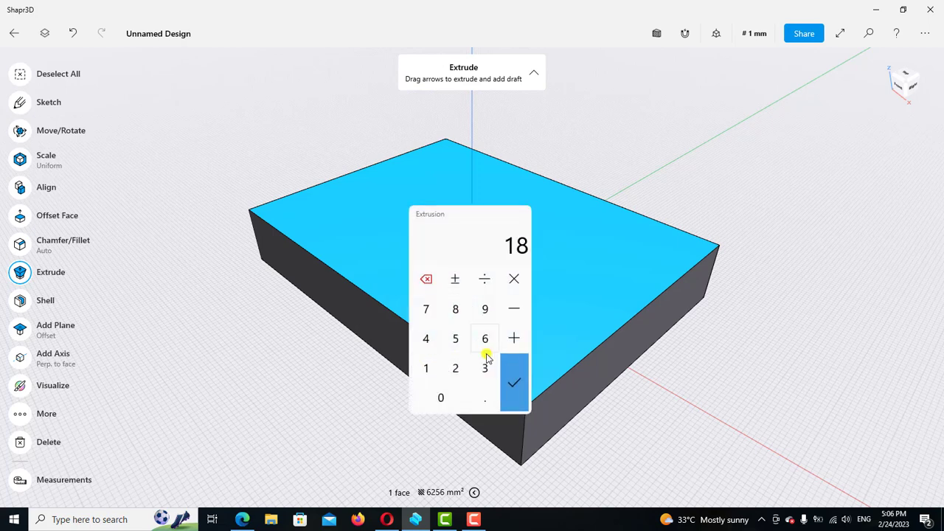
click(512, 383)
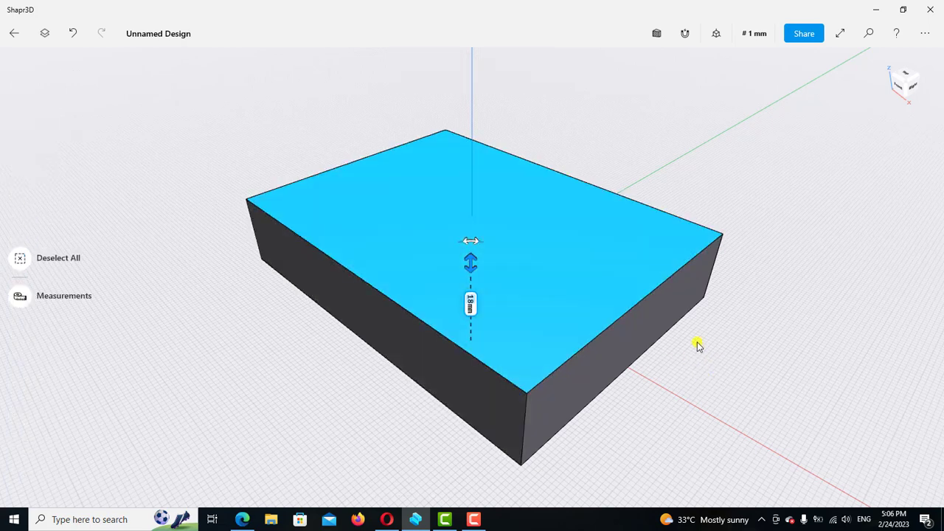
- Orbit to the block's front face and start a sketch on it
click(698, 345)
right_drag(705, 333, 732, 308)
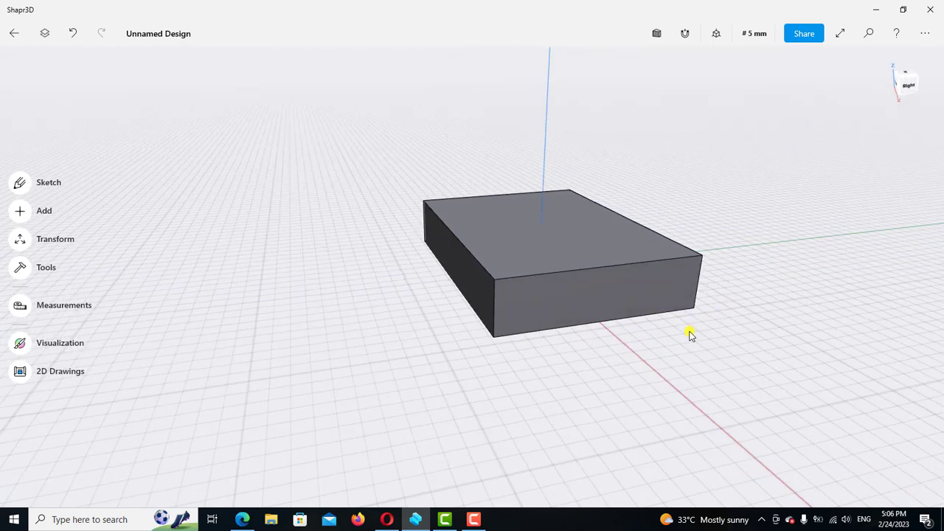
right_drag(690, 335, 636, 331)
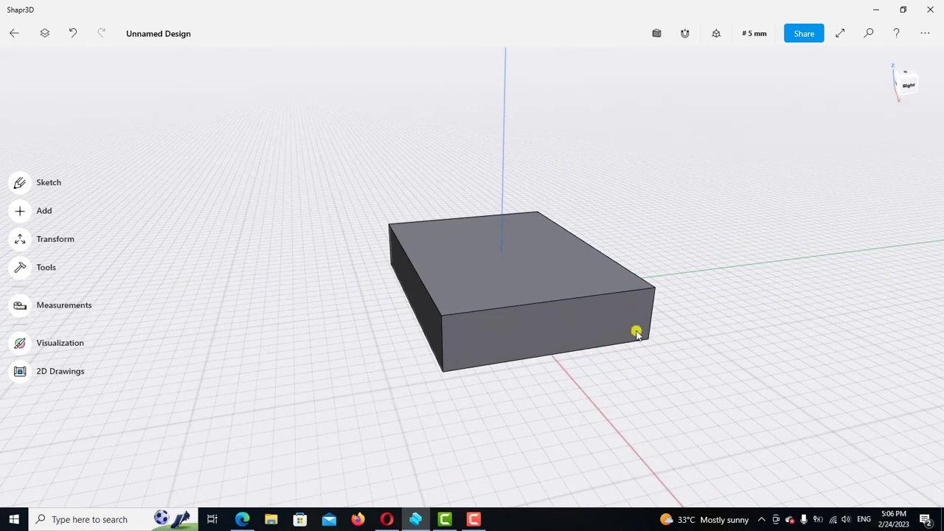
double_click(590, 331)
- Draw a vertical line up from the block's top edge, then a 29 mm horizontal line
scroll(568, 331, down, 3)
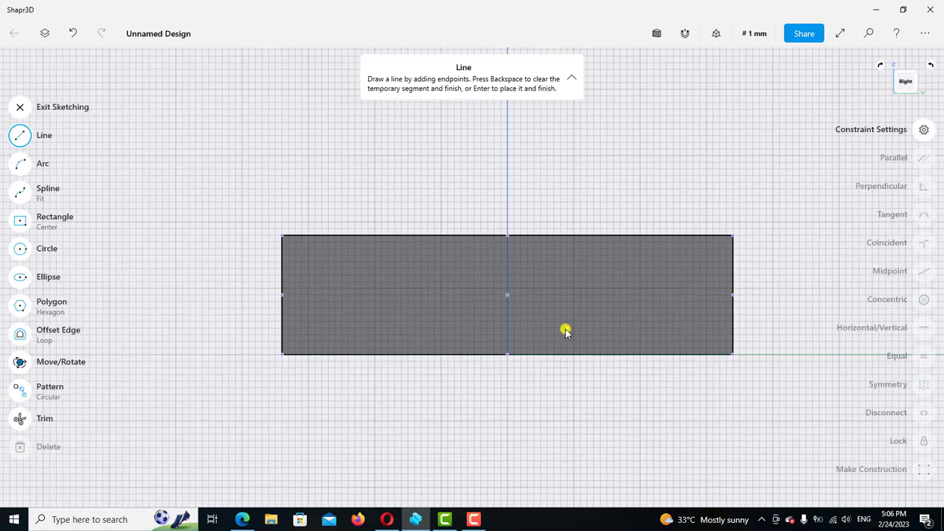
scroll(565, 331, down, 2)
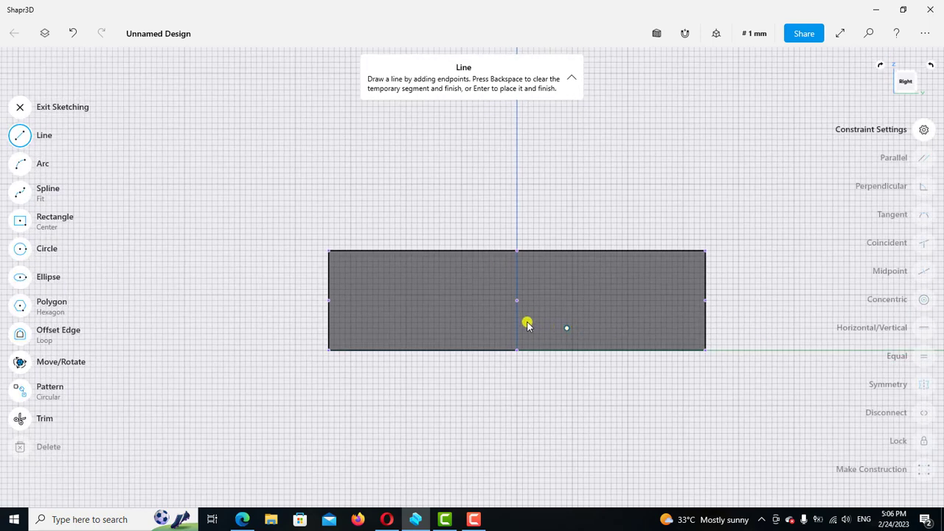
click(661, 252)
click(719, 116)
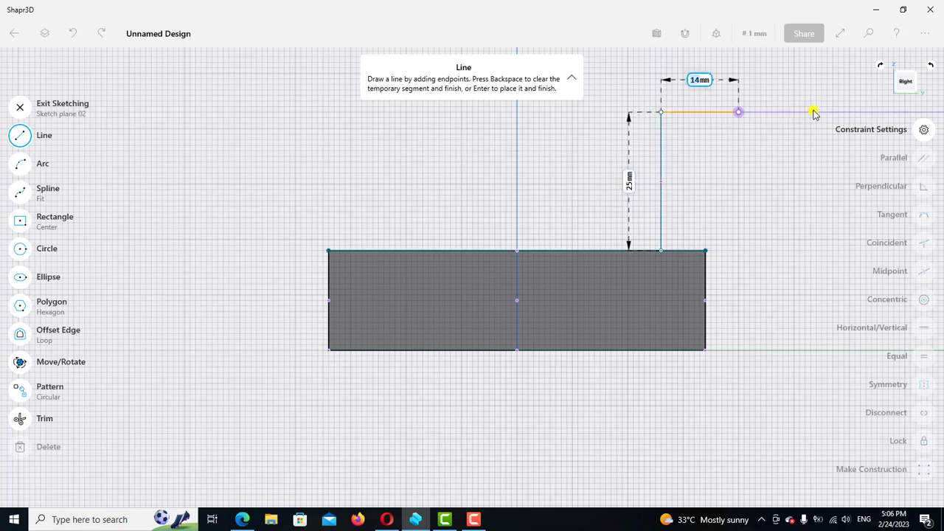
double_click(821, 112)
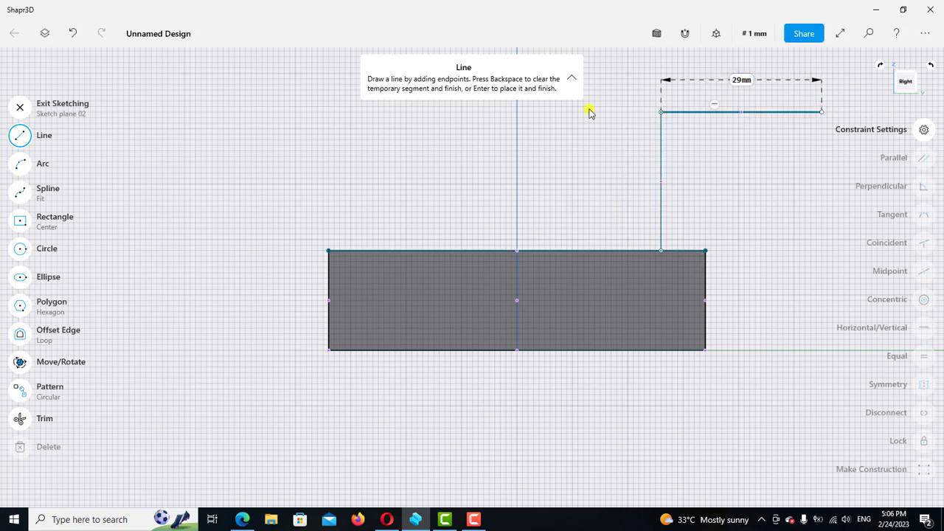
key(Escape)
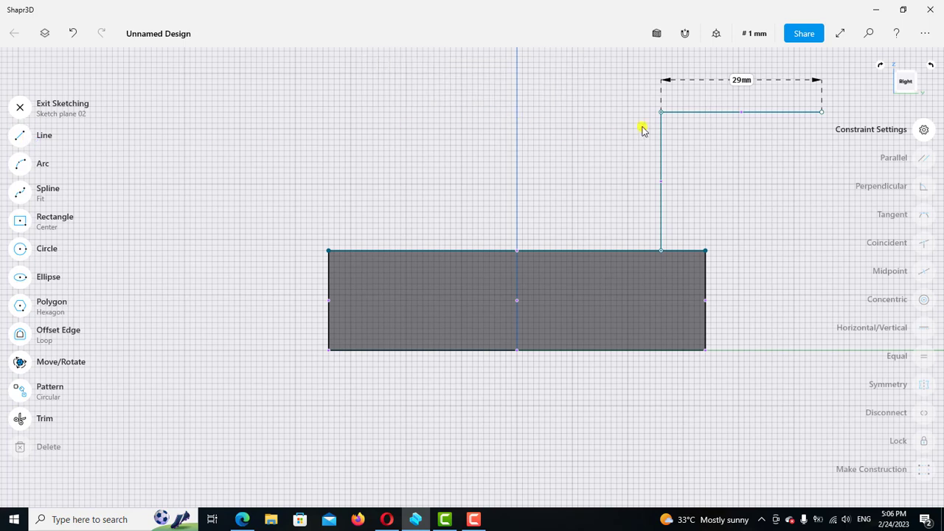
- Constrain the vertical and horizontal lines perpendicular, then select the plate's top-right corner
click(683, 113)
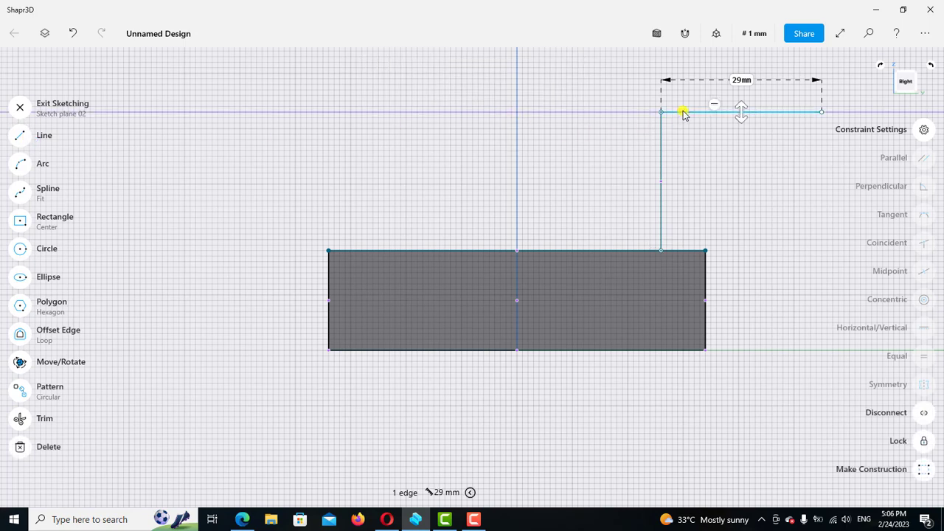
click(661, 171)
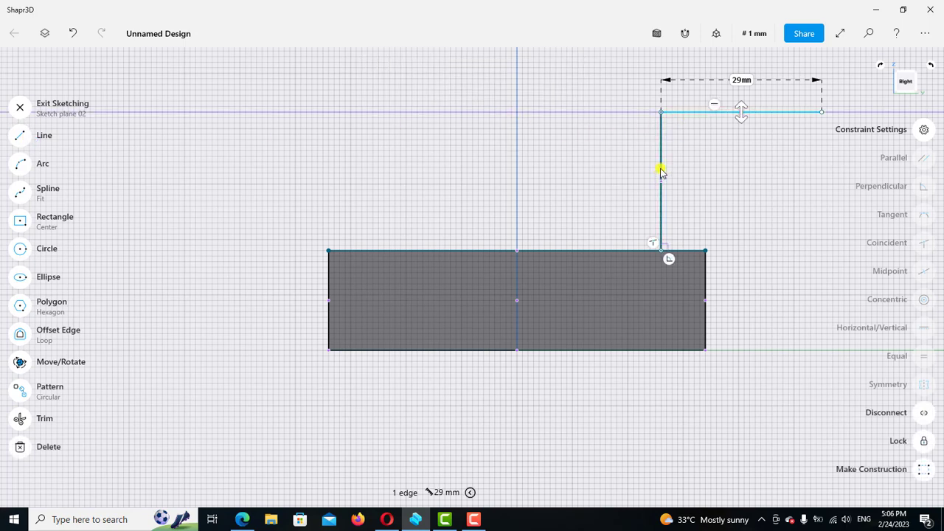
click(921, 188)
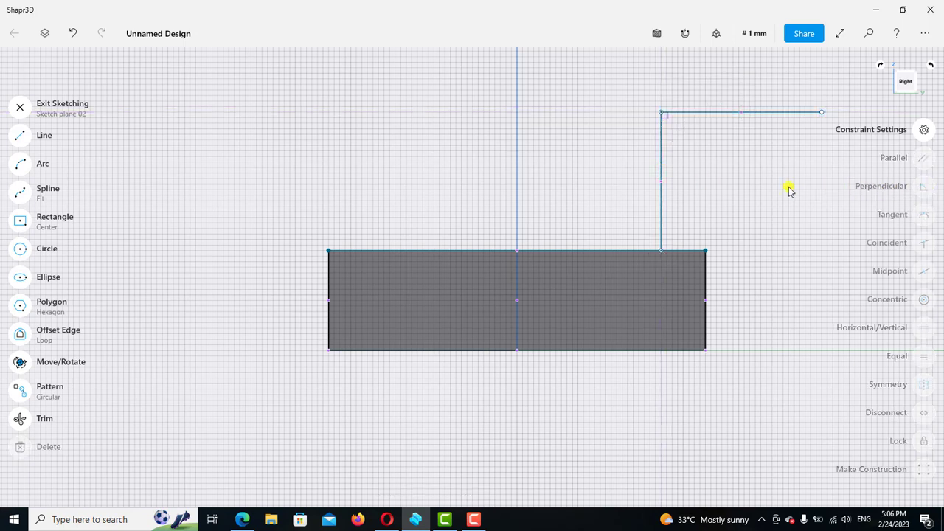
click(662, 181)
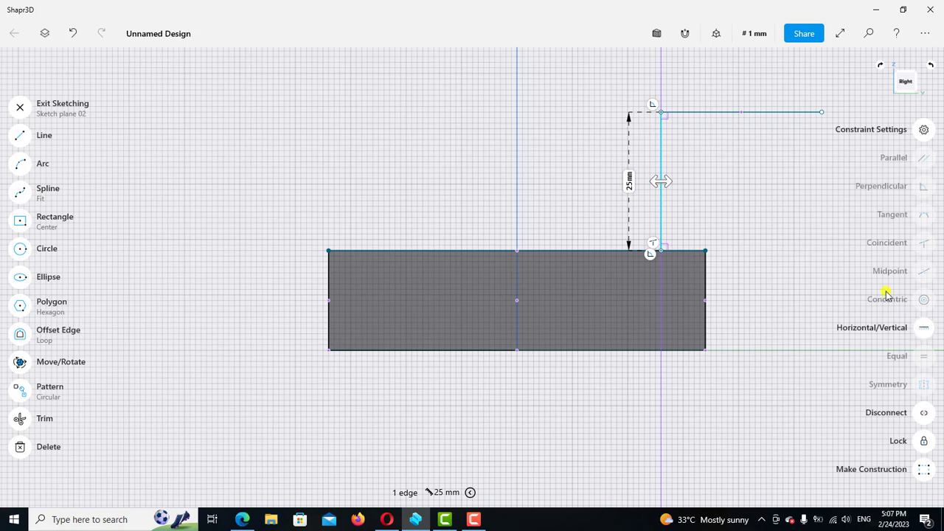
click(757, 126)
click(763, 112)
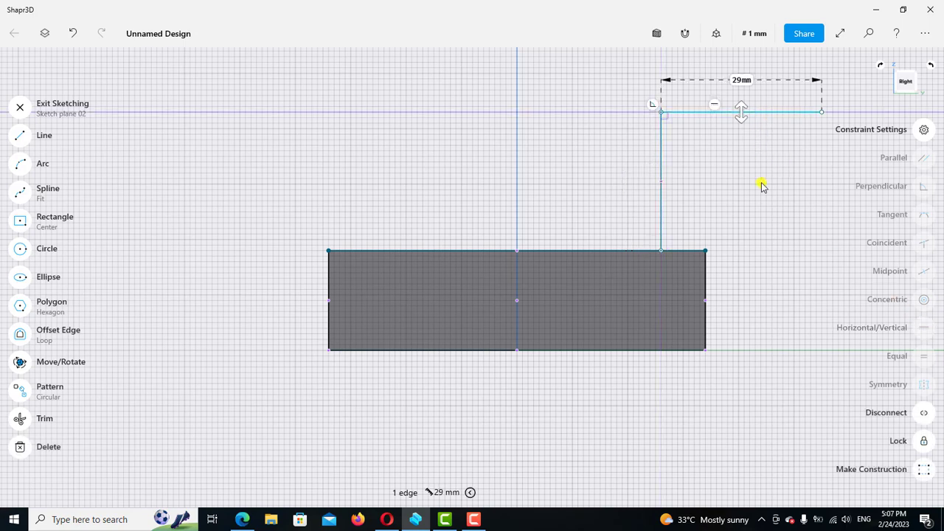
click(716, 231)
scroll(706, 249, up, 2)
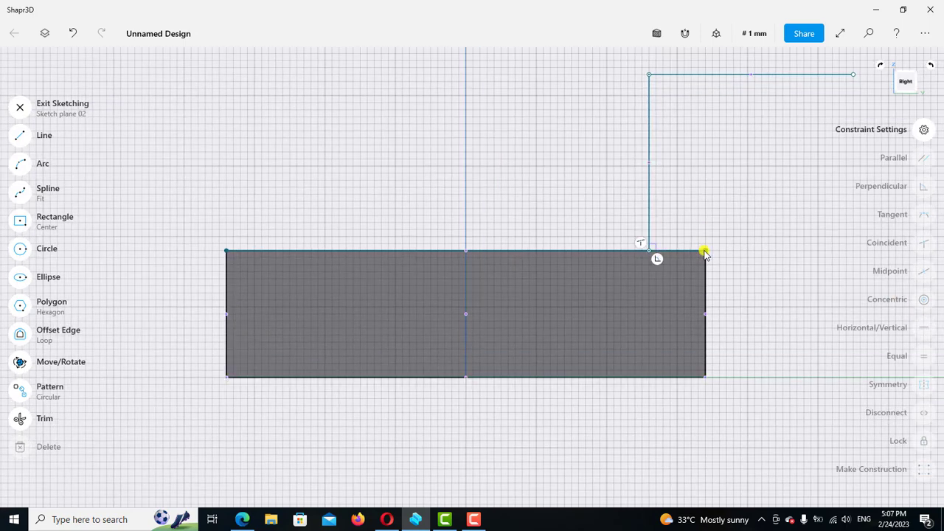
click(705, 252)
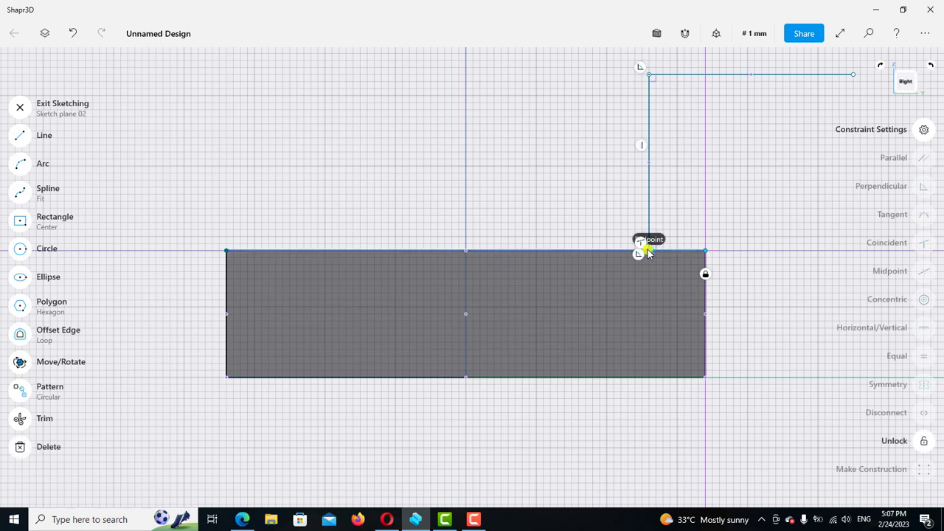
- Set the vertical line's foot 6 mm from the plate's corner
click(647, 253)
click(672, 281)
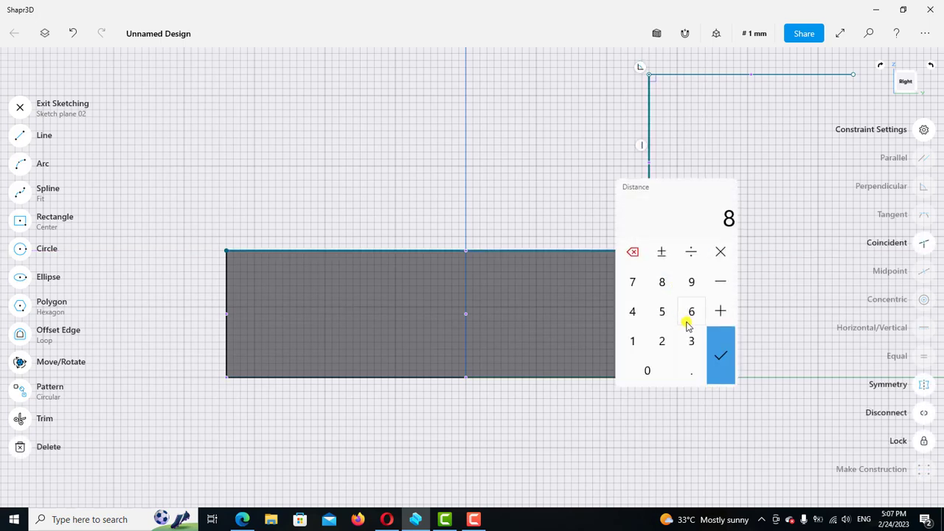
click(692, 314)
click(721, 356)
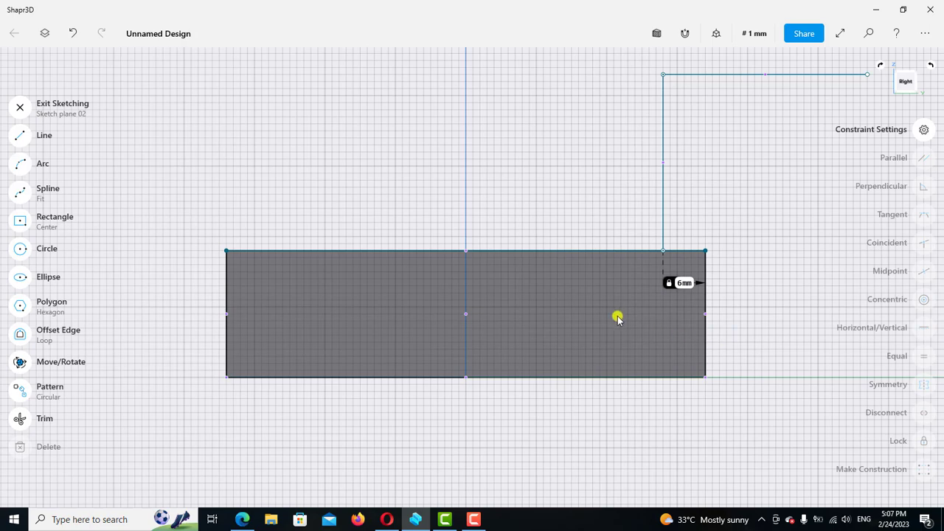
scroll(619, 317, down, 2)
scroll(634, 221, down, 1)
scroll(612, 217, right, 2)
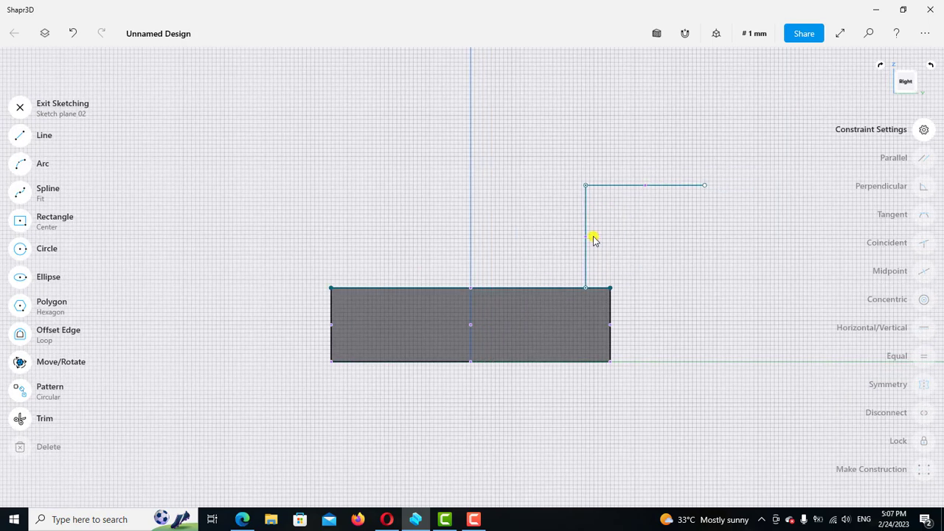
scroll(593, 239, up, 2)
- Change the vertical arm line's length from 25 to 53 mm
click(587, 229)
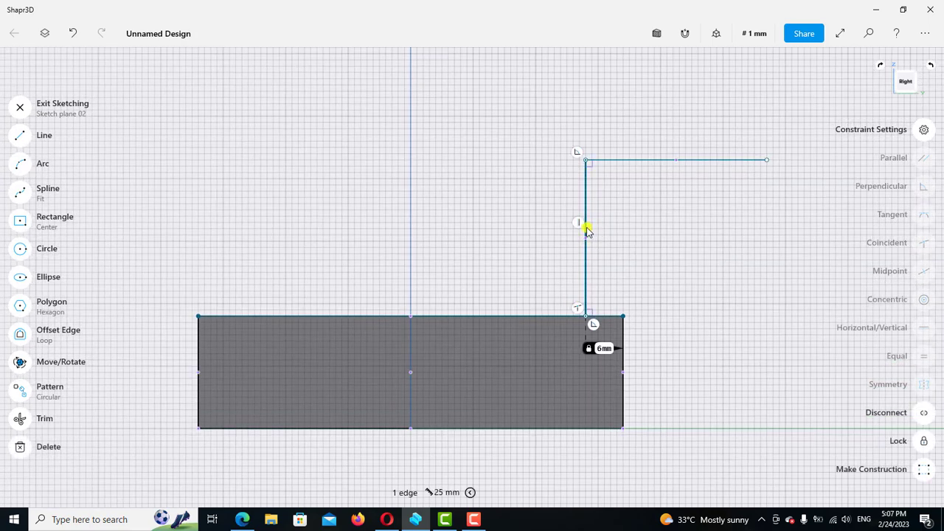
click(554, 237)
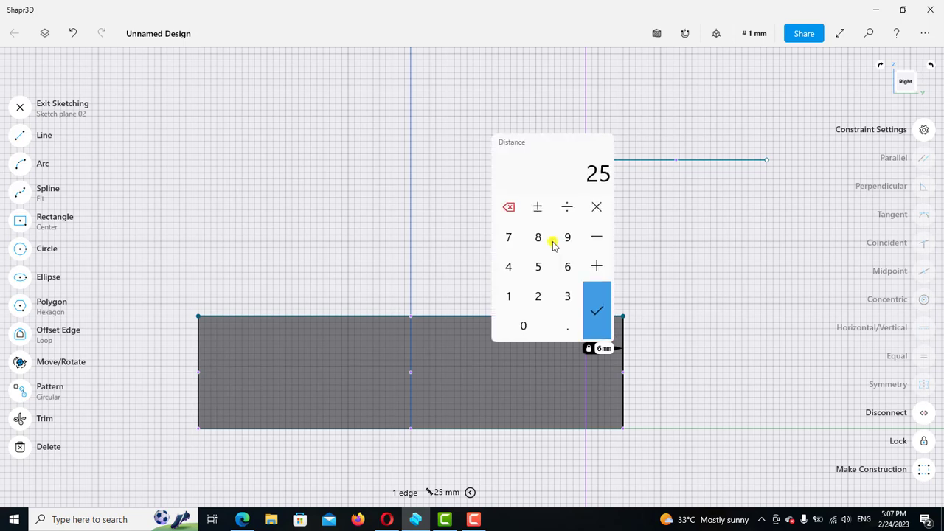
click(538, 266)
click(567, 296)
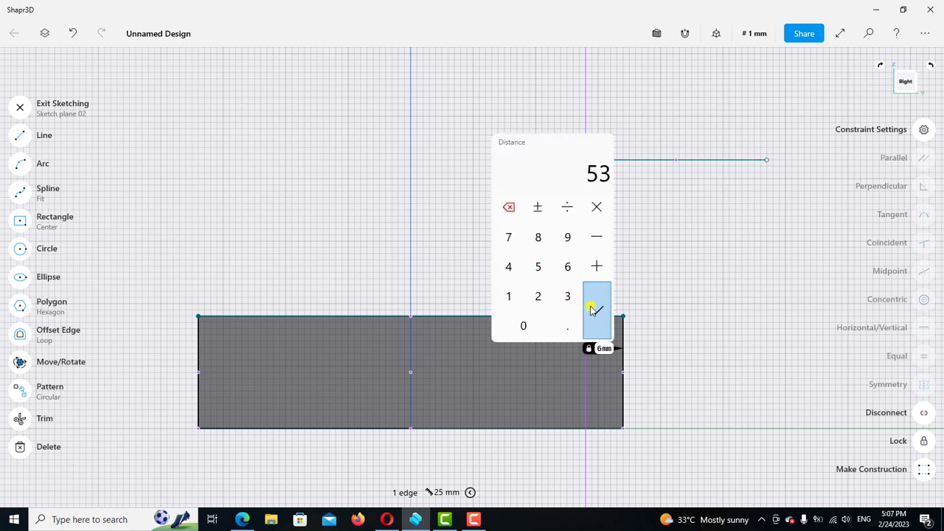
click(595, 307)
scroll(584, 294, down, 2)
scroll(584, 294, down, 2)
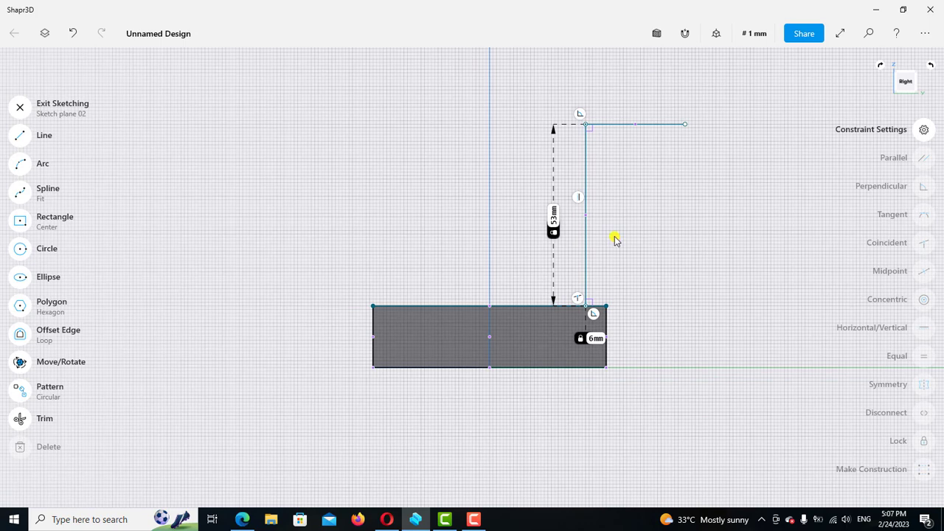
scroll(616, 210, down, 1)
- Change the top horizontal line's length from 29 to 63 mm
click(627, 178)
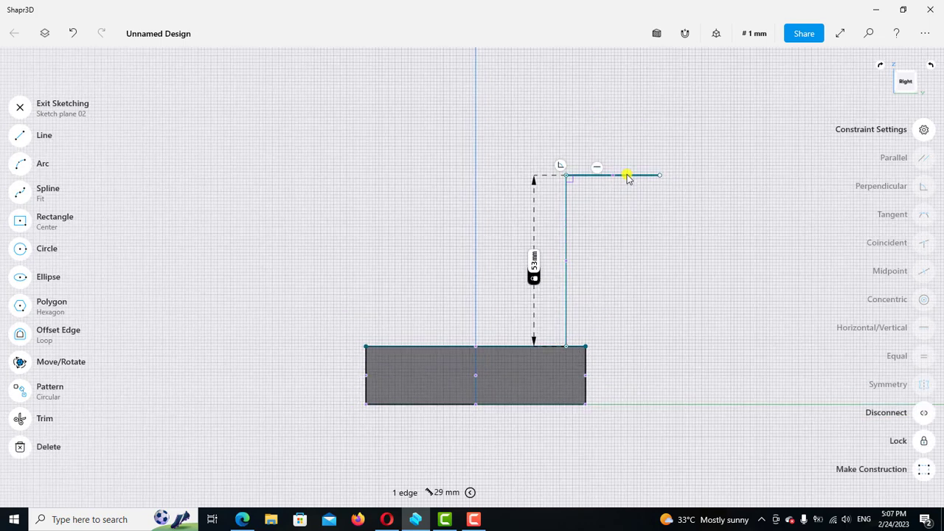
click(616, 144)
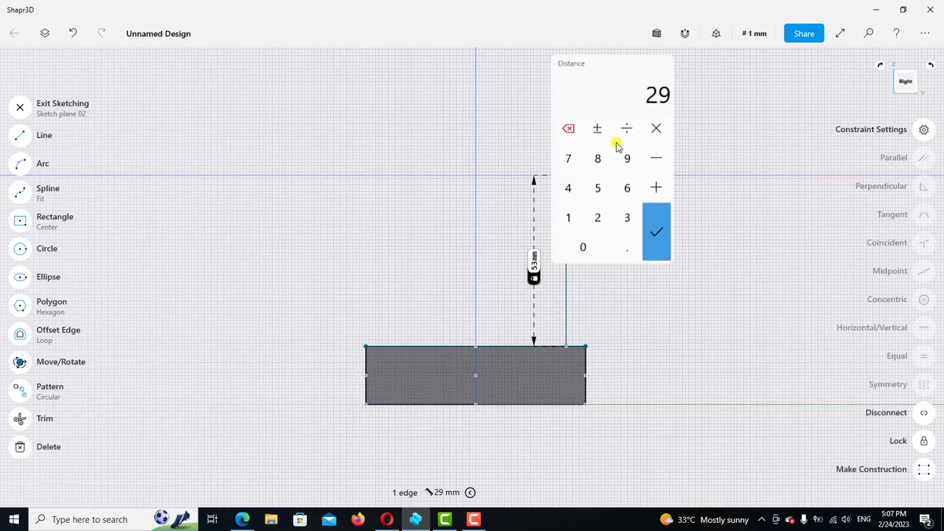
click(627, 187)
click(627, 217)
click(656, 232)
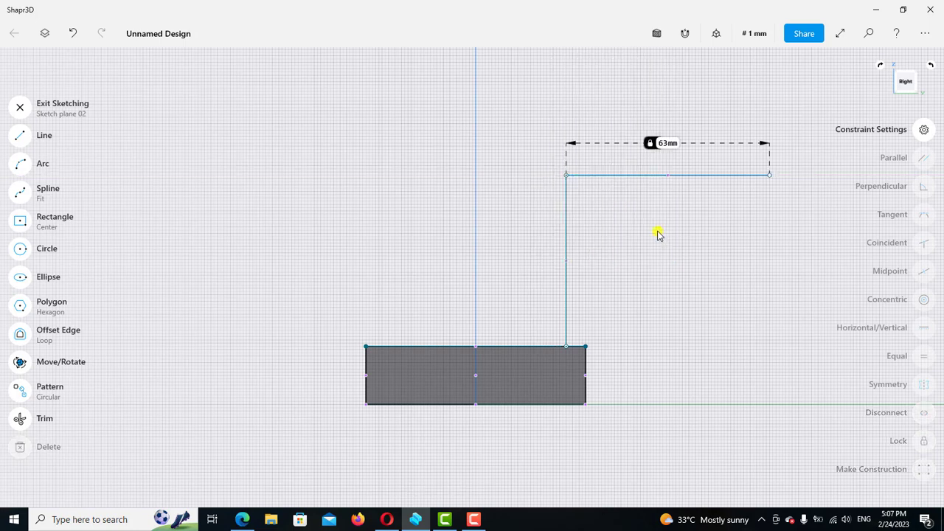
click(637, 232)
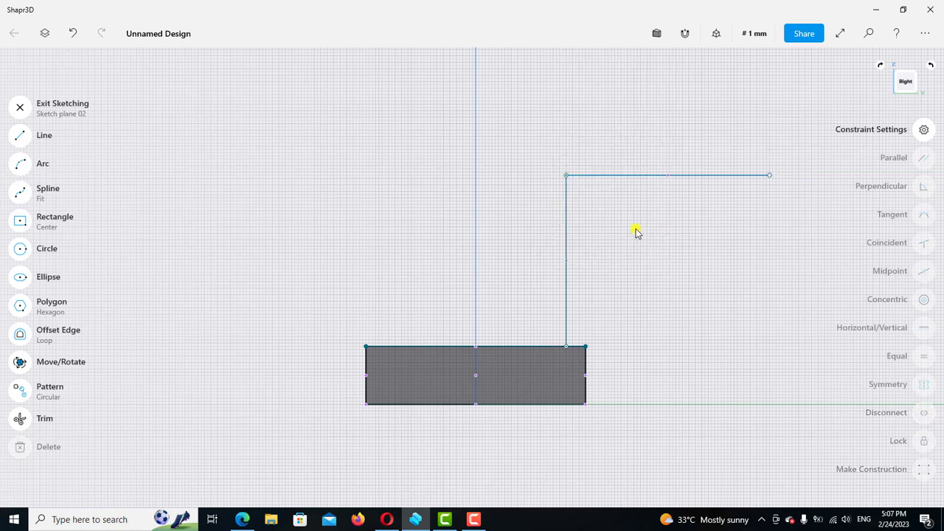
- Lock both the horizontal and vertical arm lines
click(722, 176)
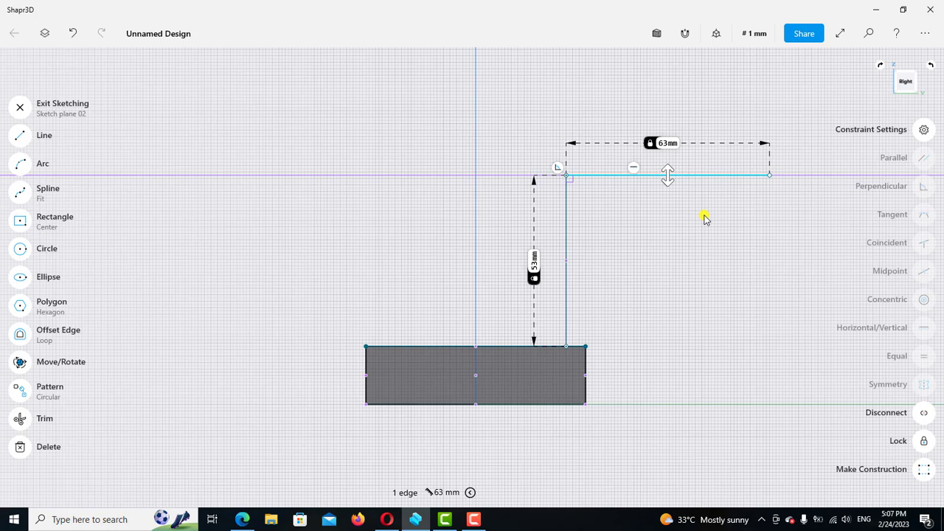
click(695, 186)
click(624, 177)
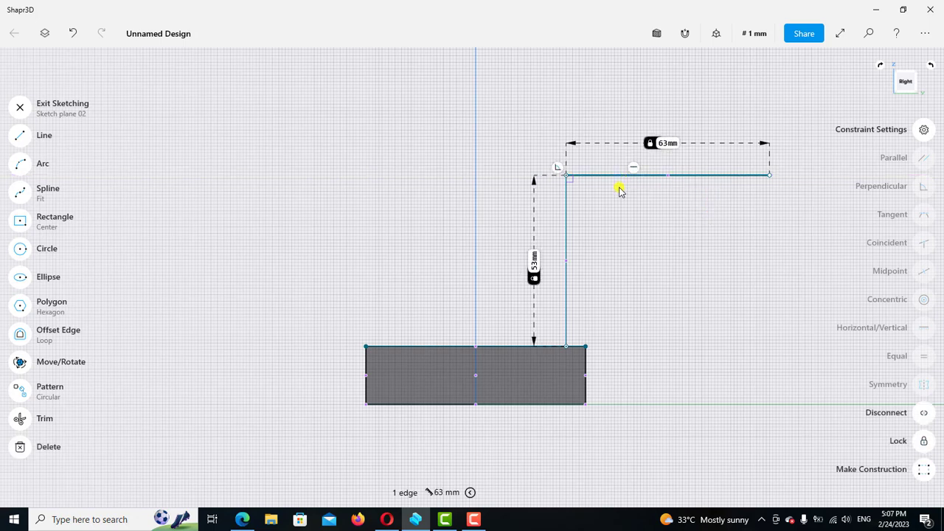
click(566, 223)
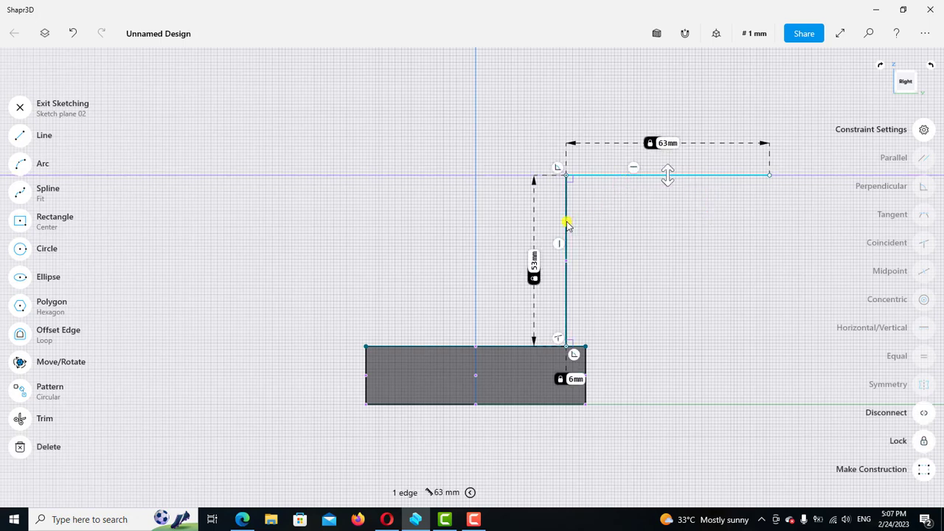
click(923, 440)
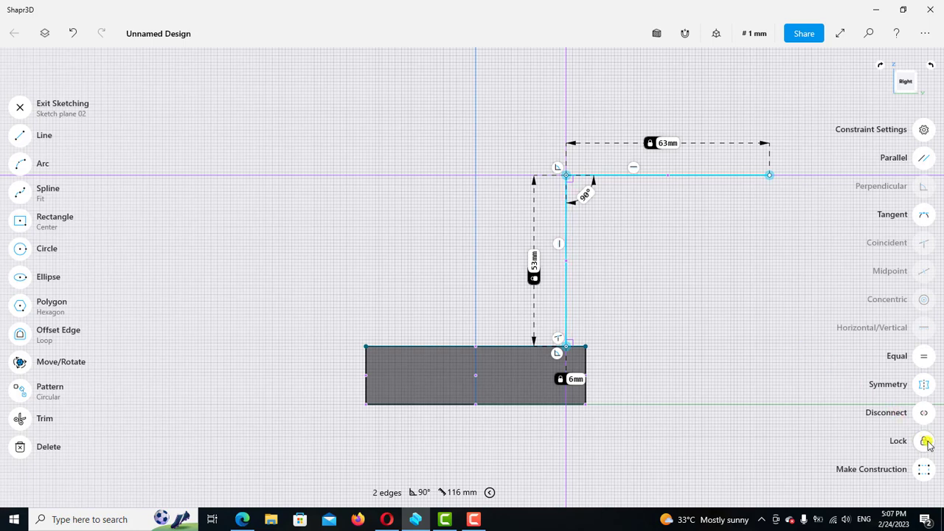
click(642, 249)
scroll(642, 249, up, 2)
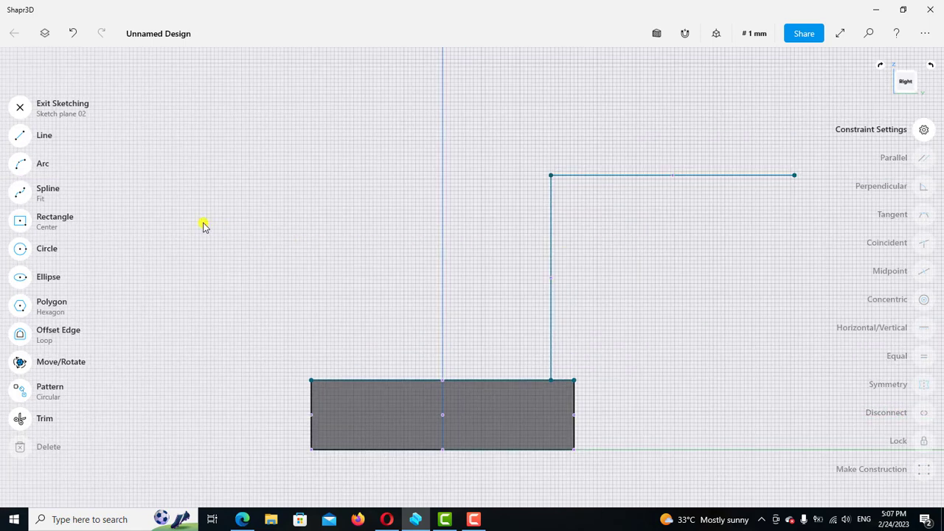
- Draw a three-point arc across the arm's corner with a 12 mm radius
click(42, 166)
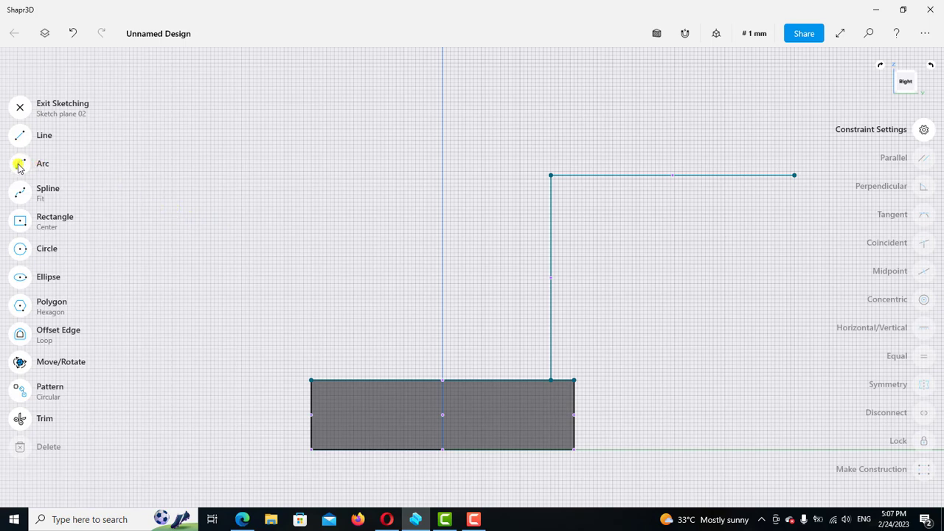
click(551, 228)
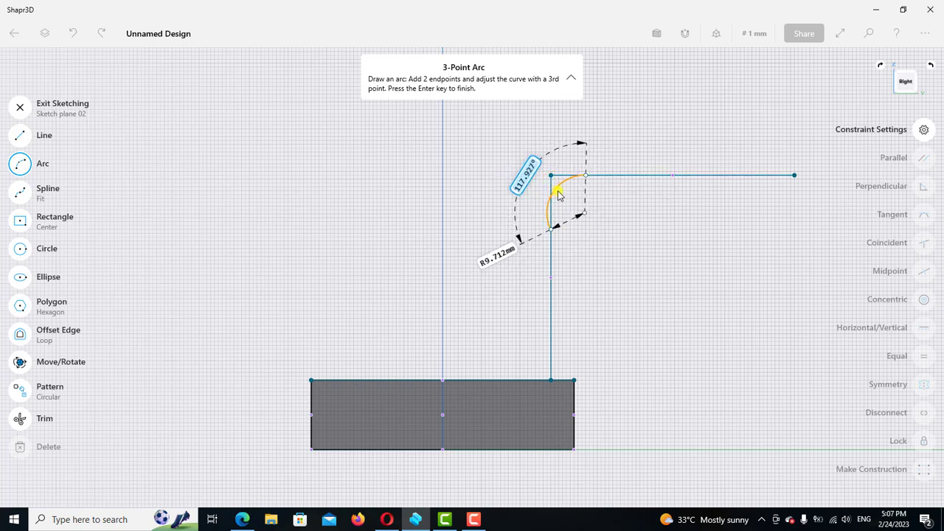
click(559, 195)
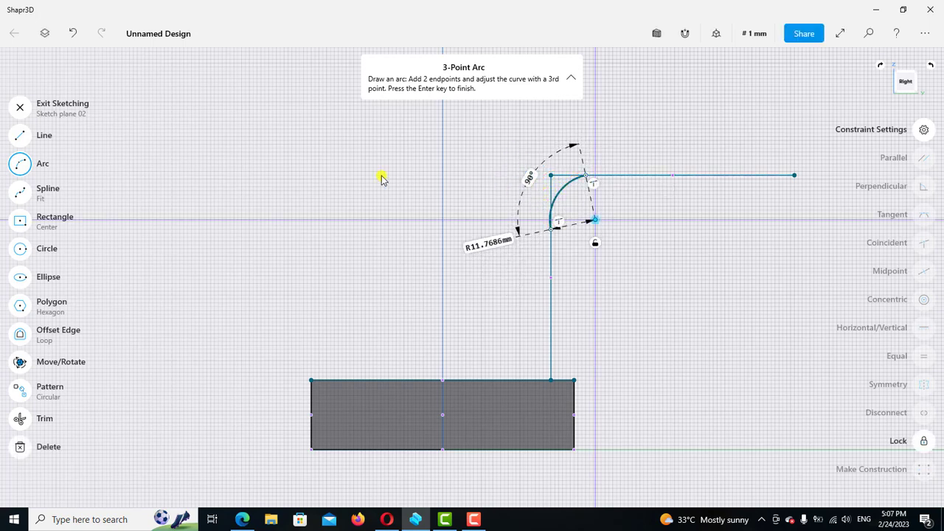
scroll(556, 194, up, 2)
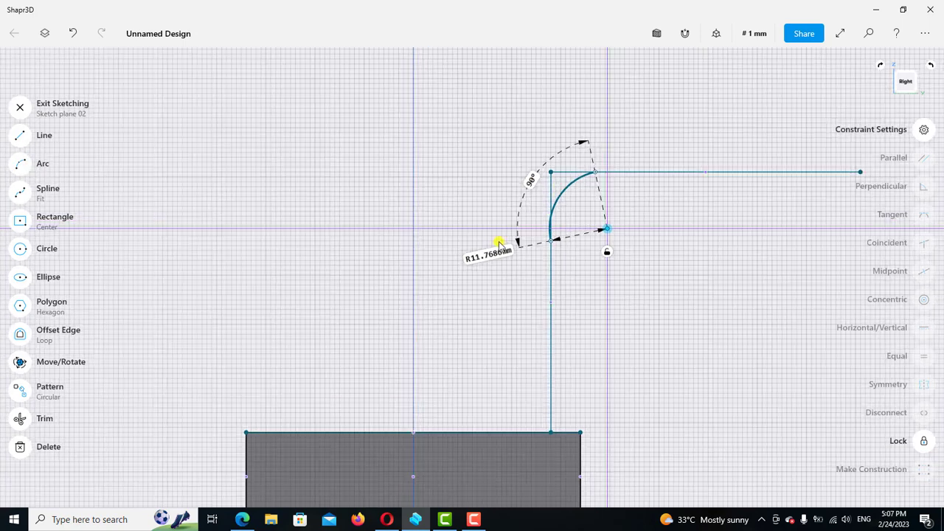
click(488, 257)
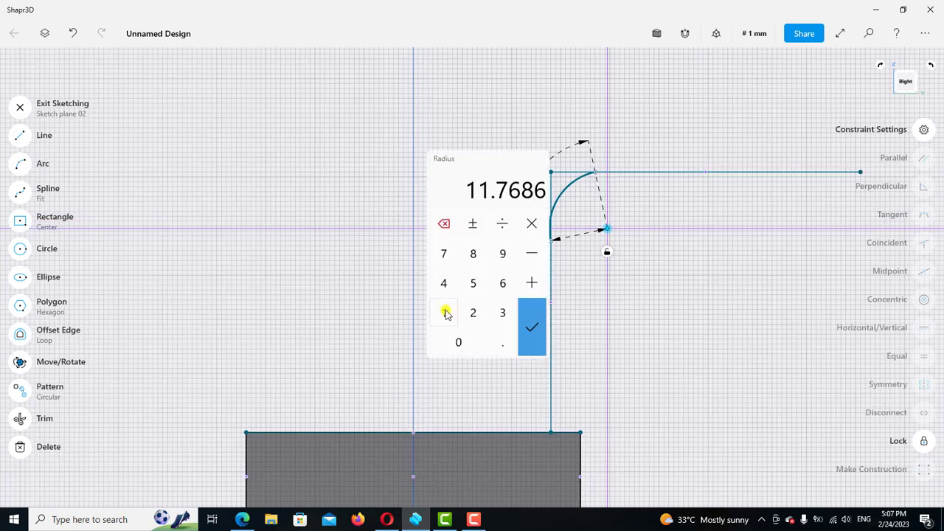
click(445, 313)
click(473, 313)
click(528, 327)
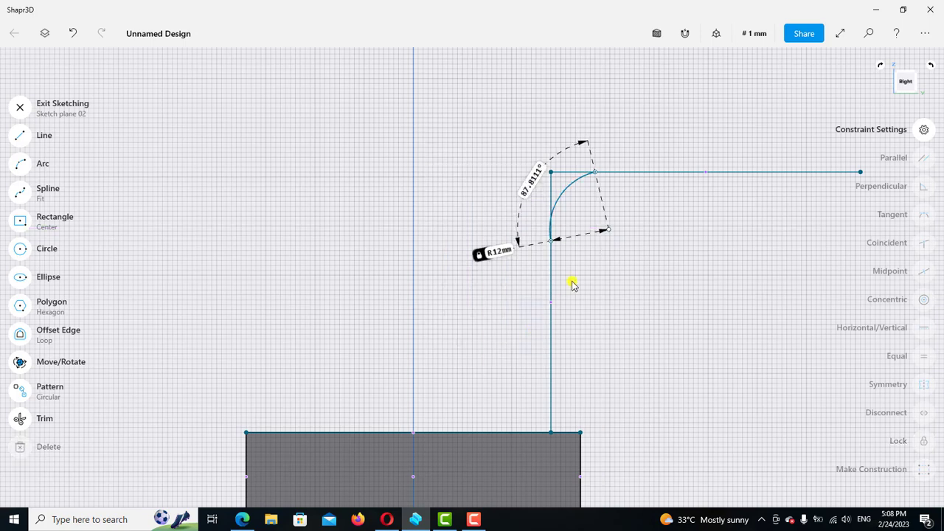
- Make the arc tangent to both the horizontal and vertical lines
click(628, 174)
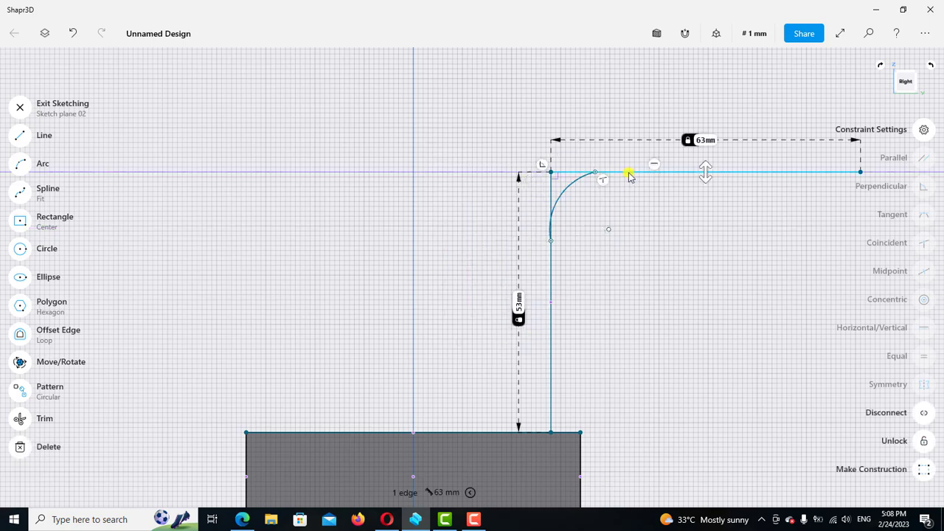
click(575, 184)
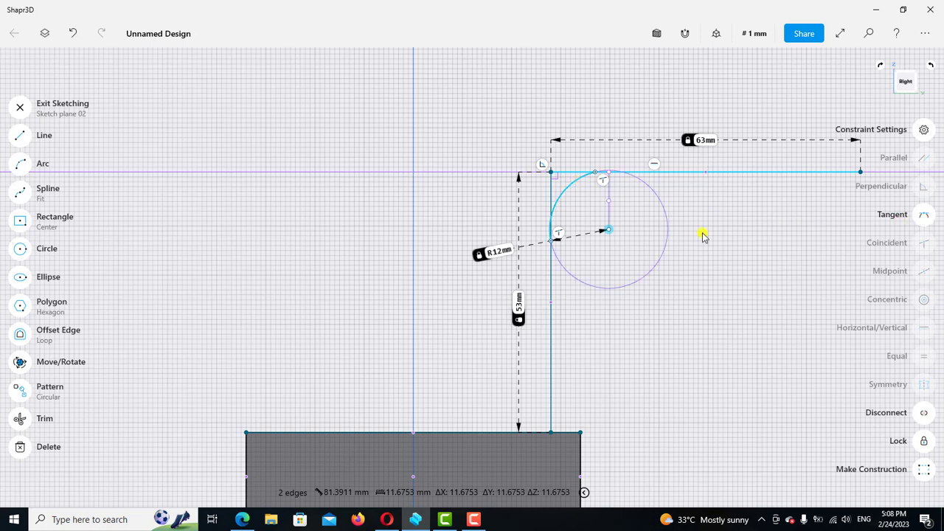
key(t)
click(558, 205)
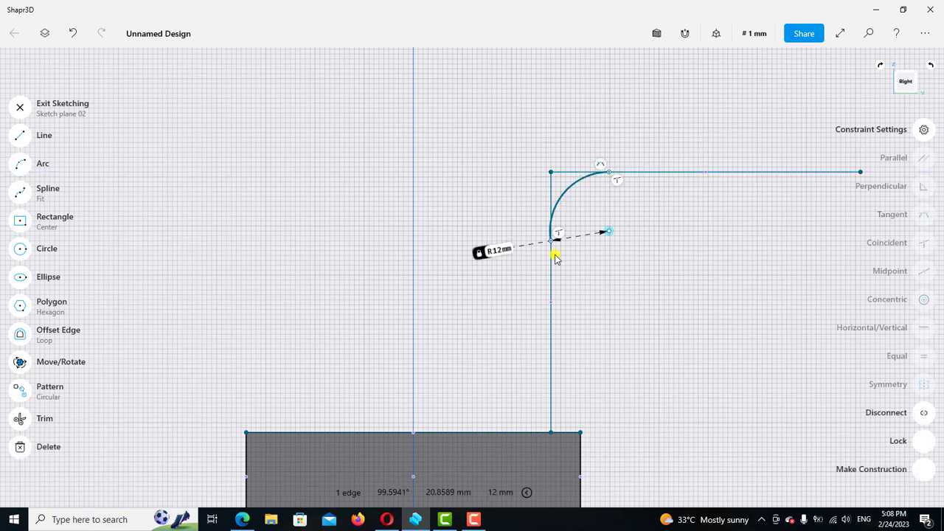
click(550, 278)
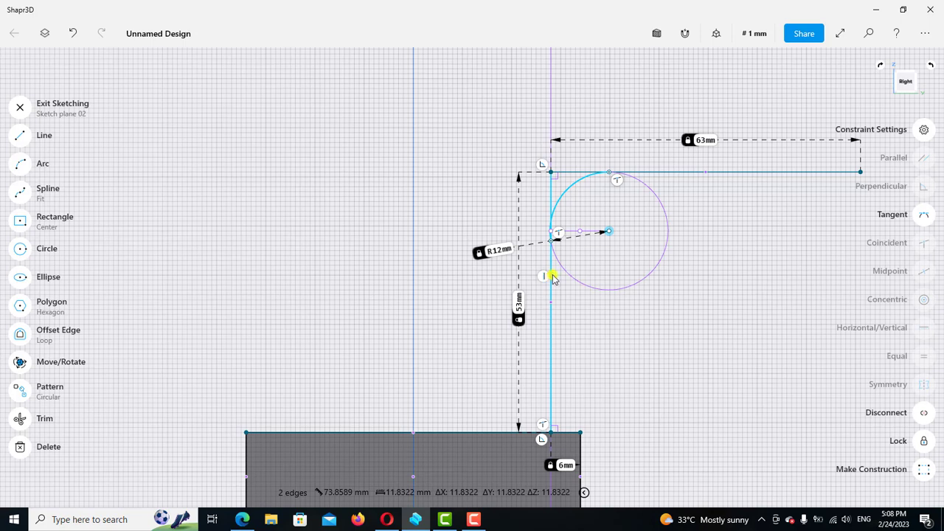
click(923, 214)
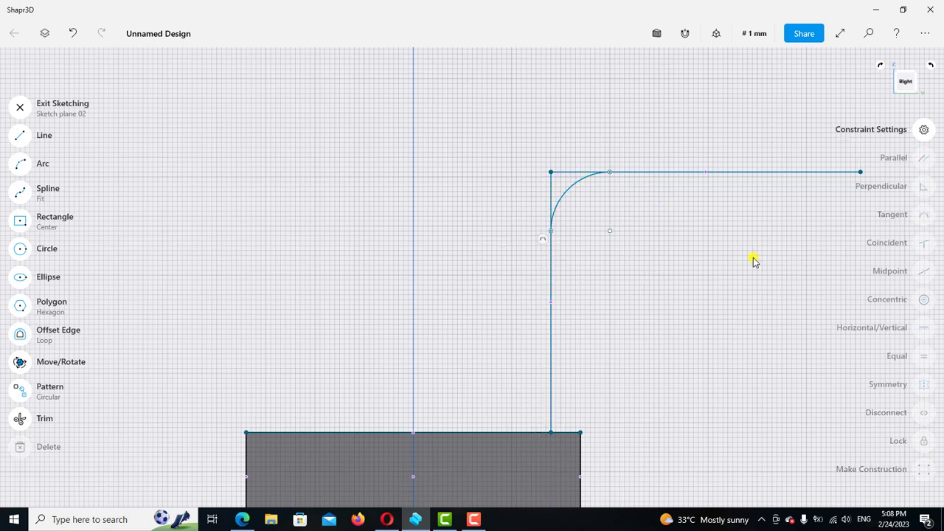
scroll(701, 260, down, 1)
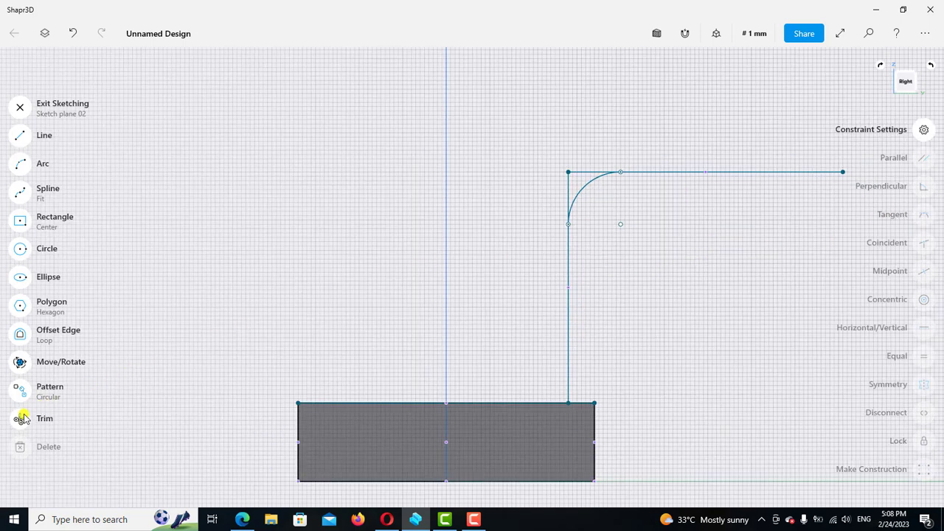
- Trim the two line stubs overhanging the rounded corner
click(576, 173)
click(568, 188)
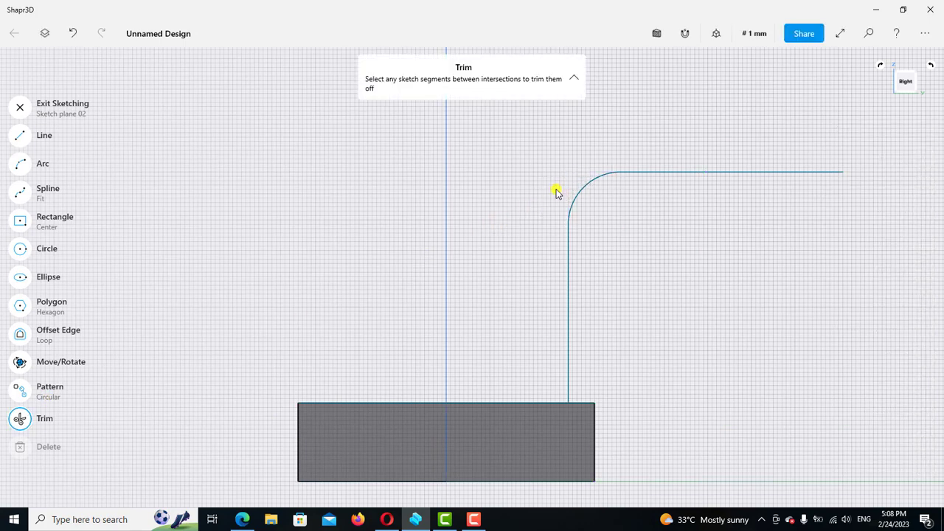
scroll(557, 194, down, 2)
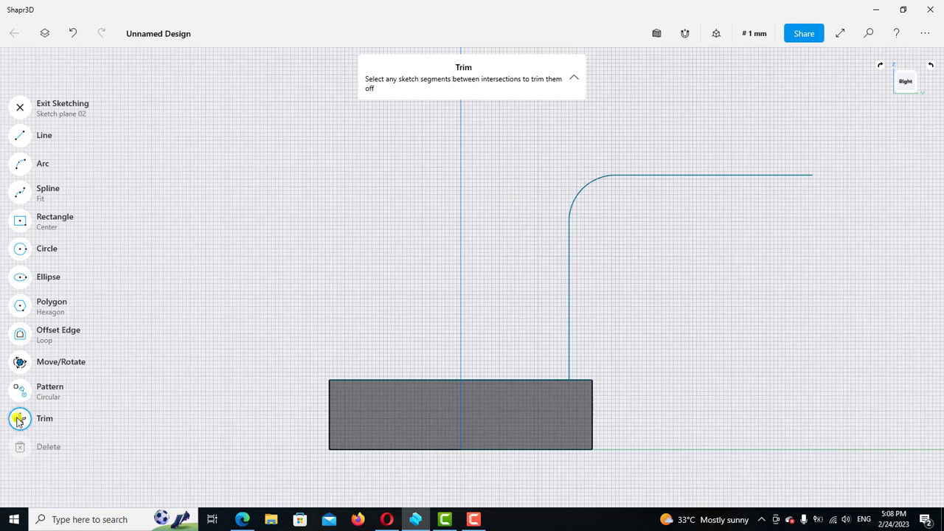
click(20, 419)
scroll(480, 273, up, 3)
scroll(401, 270, right, 2)
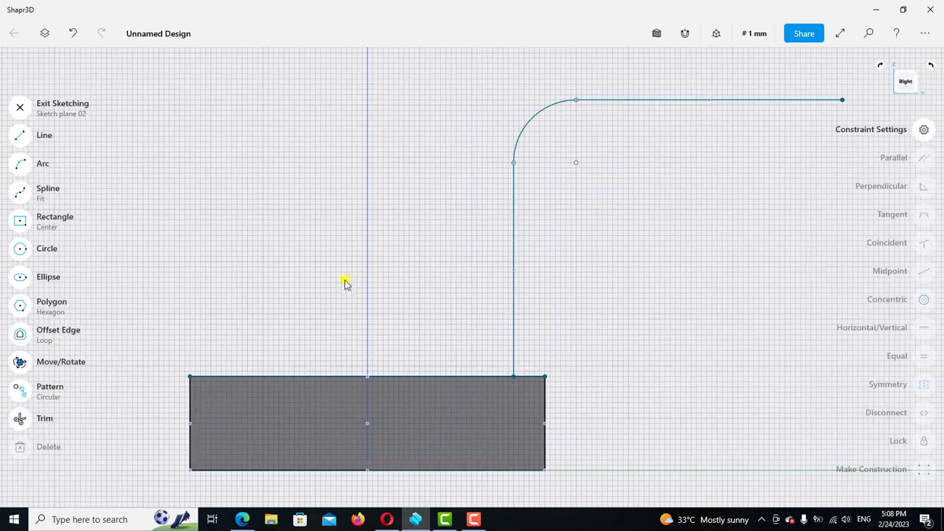
scroll(345, 284, right, 2)
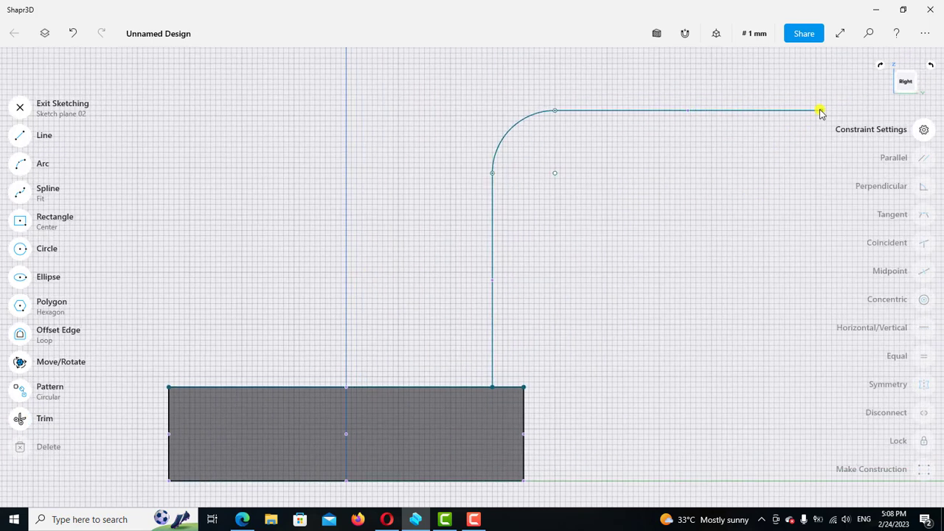
- Clear the endpoint selections and select the arm's vertical line
click(821, 111)
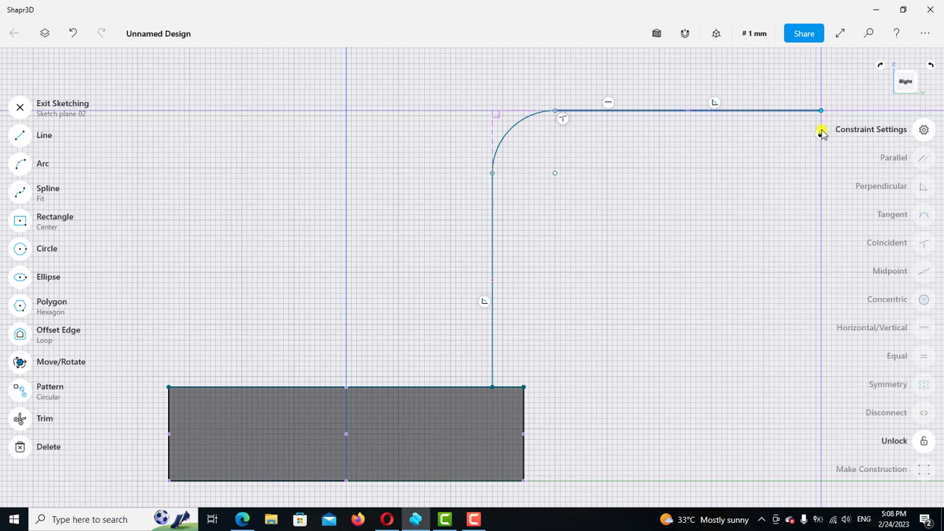
click(491, 386)
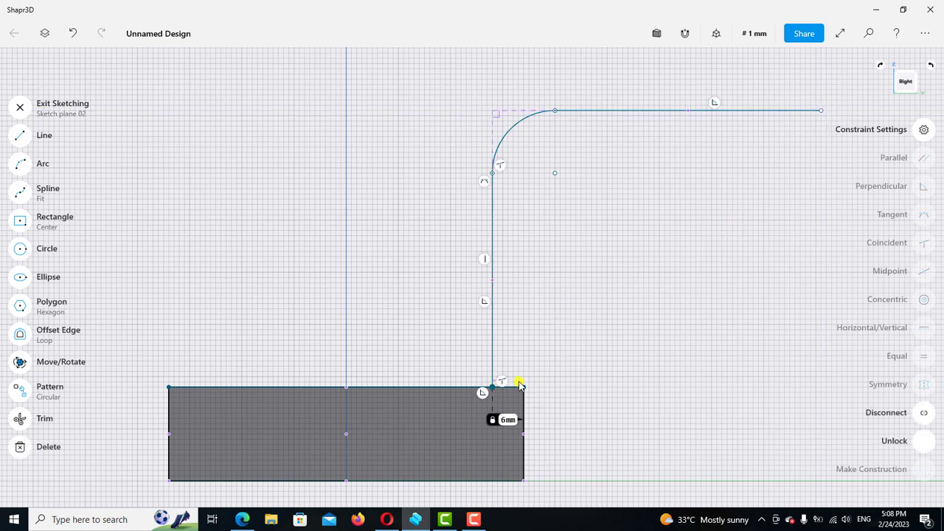
click(520, 386)
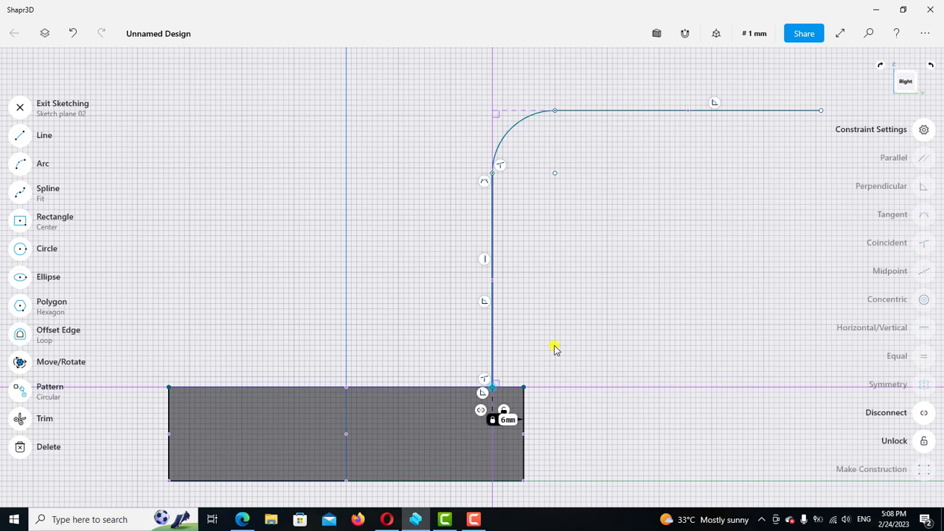
key(Delete)
click(495, 327)
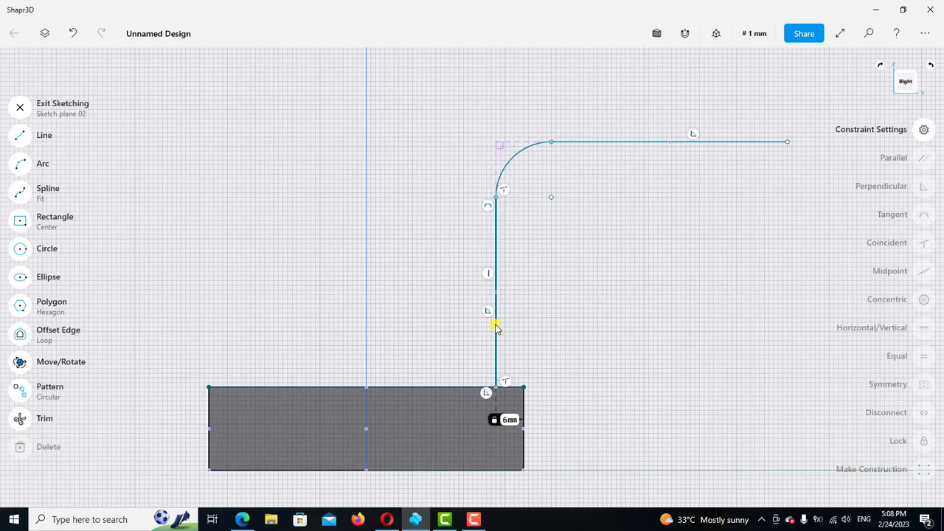
- Offset the vertical arm line by -12 mm
click(60, 334)
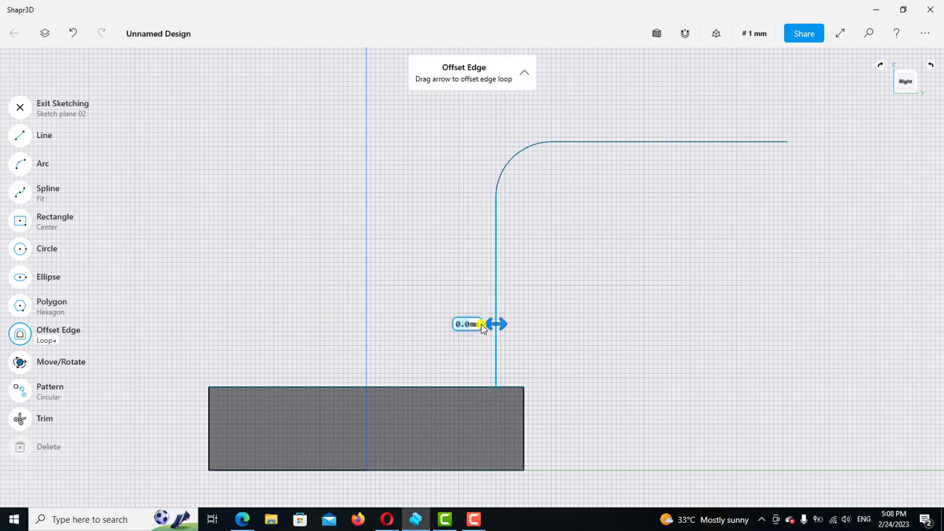
drag(481, 327, 435, 330)
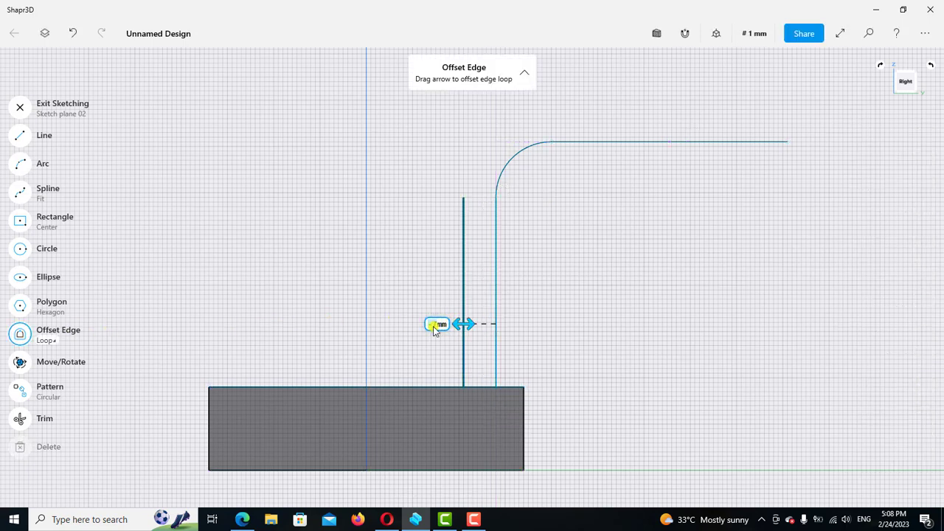
click(435, 326)
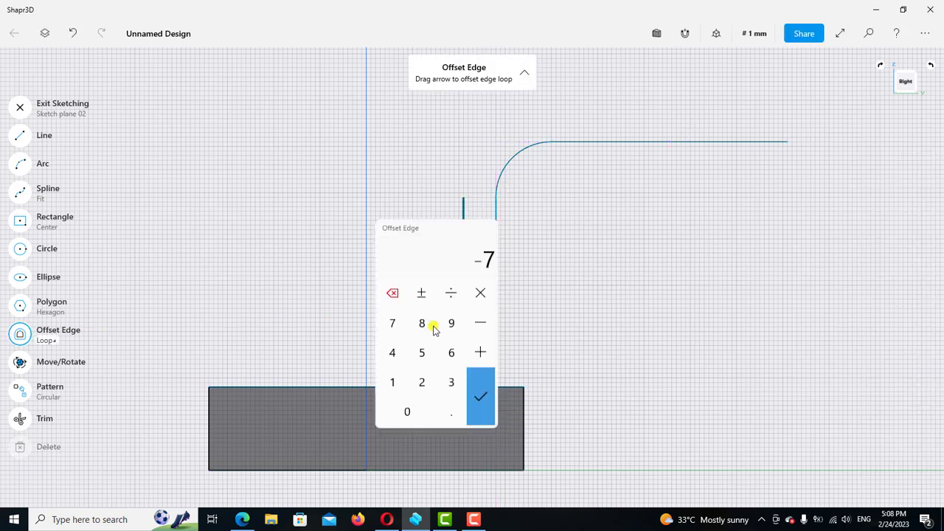
click(424, 383)
click(476, 398)
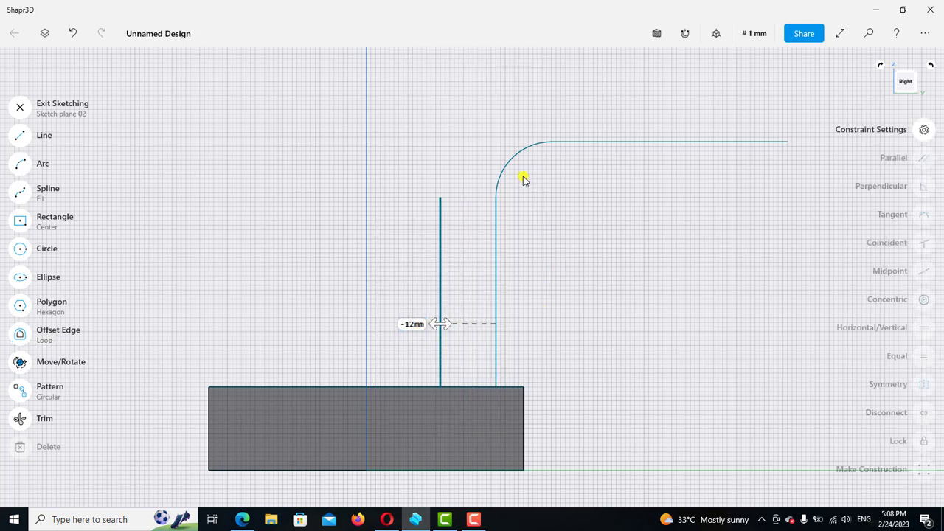
- Offset the fillet arc outward by 12 mm
click(511, 156)
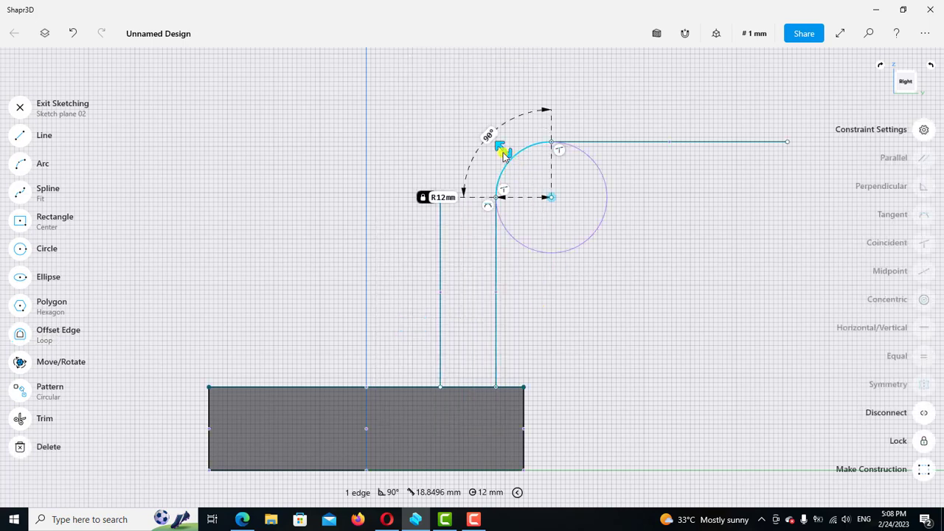
drag(501, 152, 486, 146)
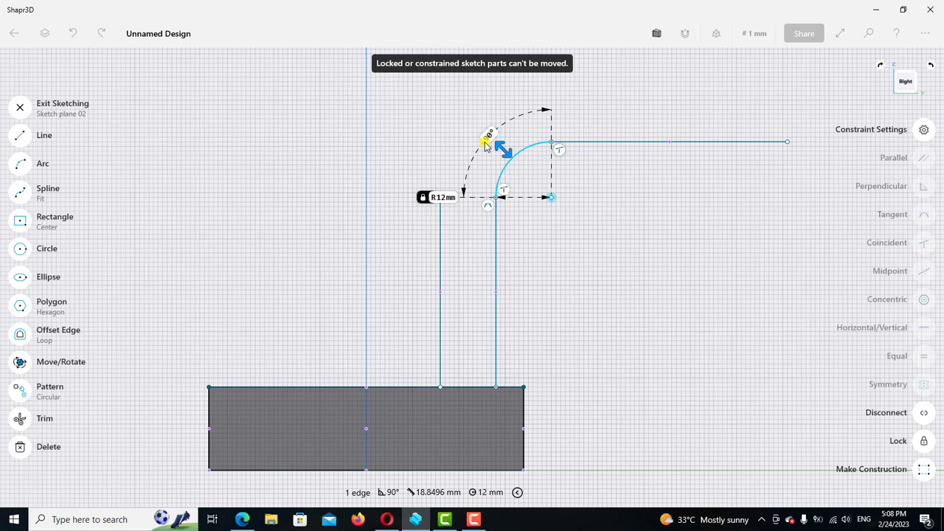
click(646, 177)
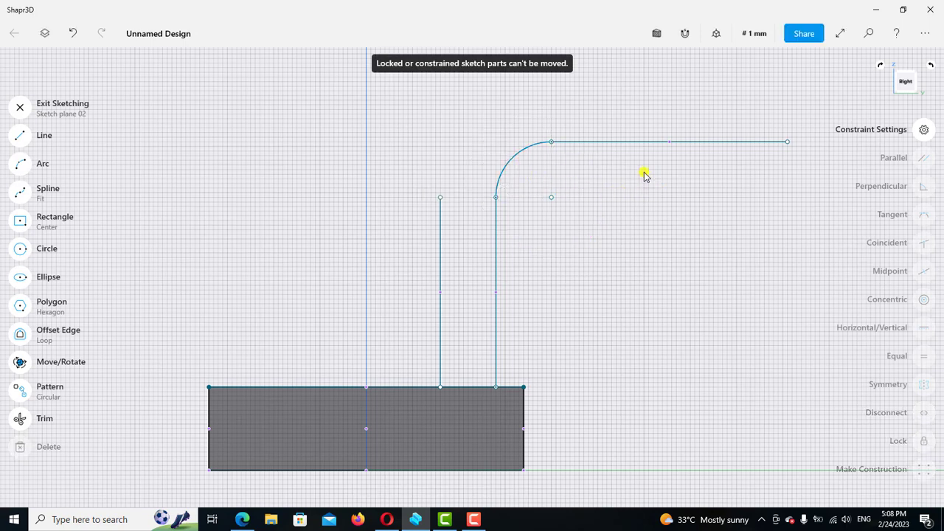
scroll(645, 175, up, 2)
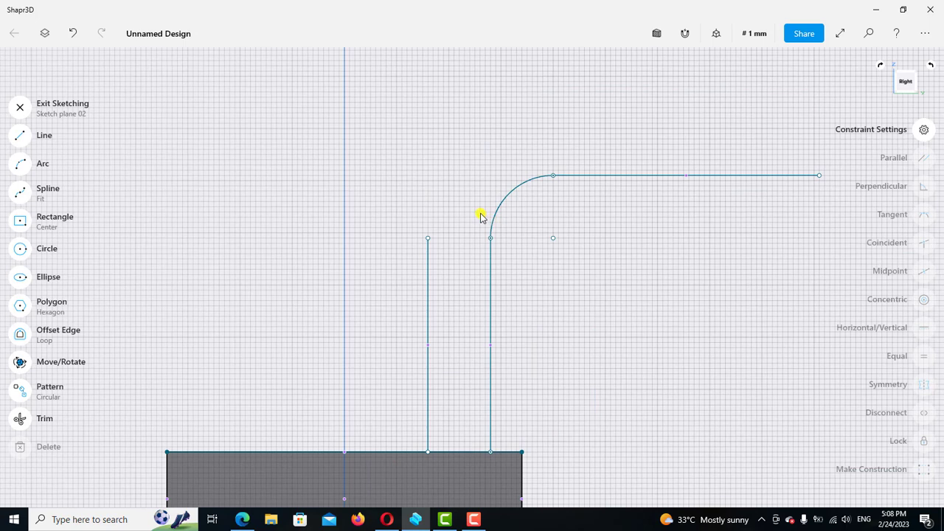
click(488, 211)
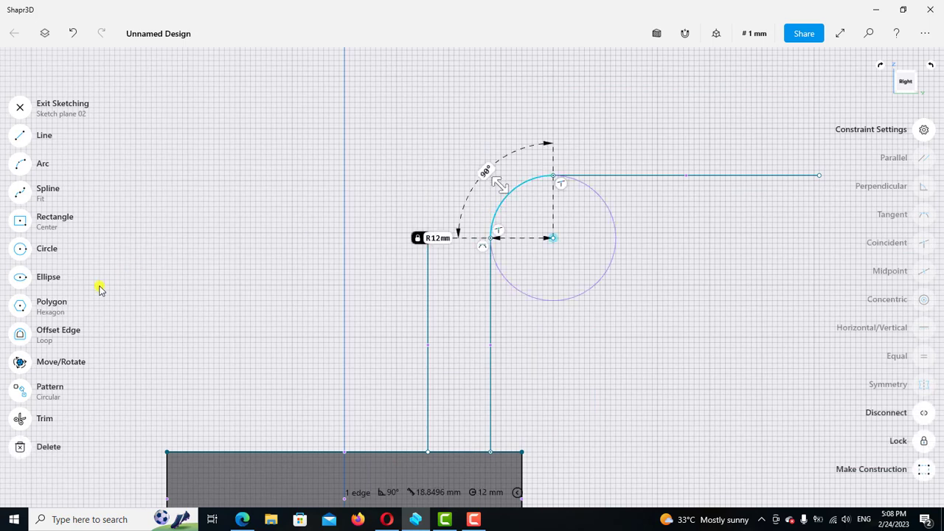
click(22, 333)
drag(498, 209, 447, 184)
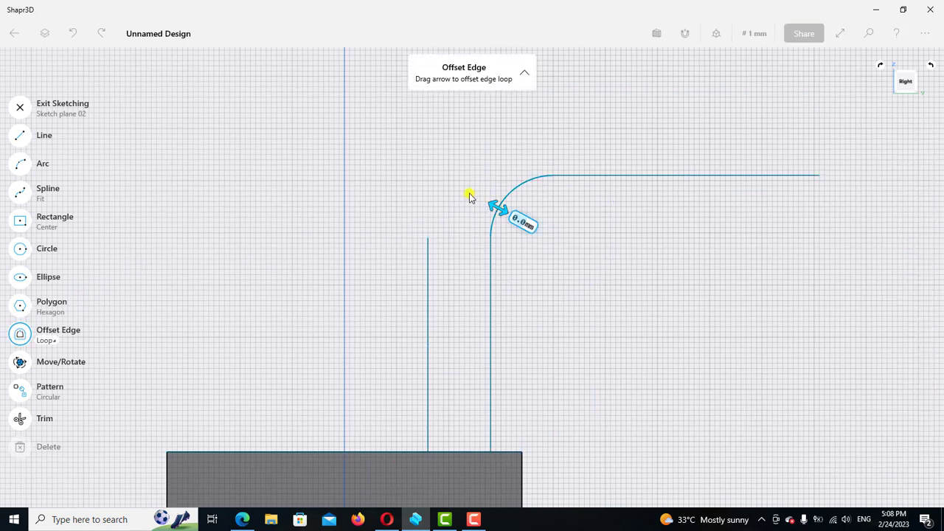
click(447, 184)
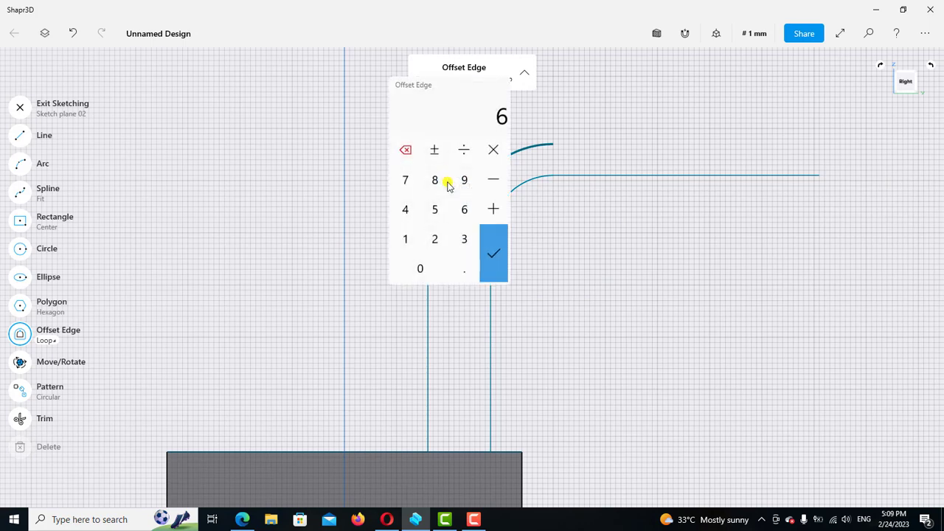
click(408, 238)
click(434, 238)
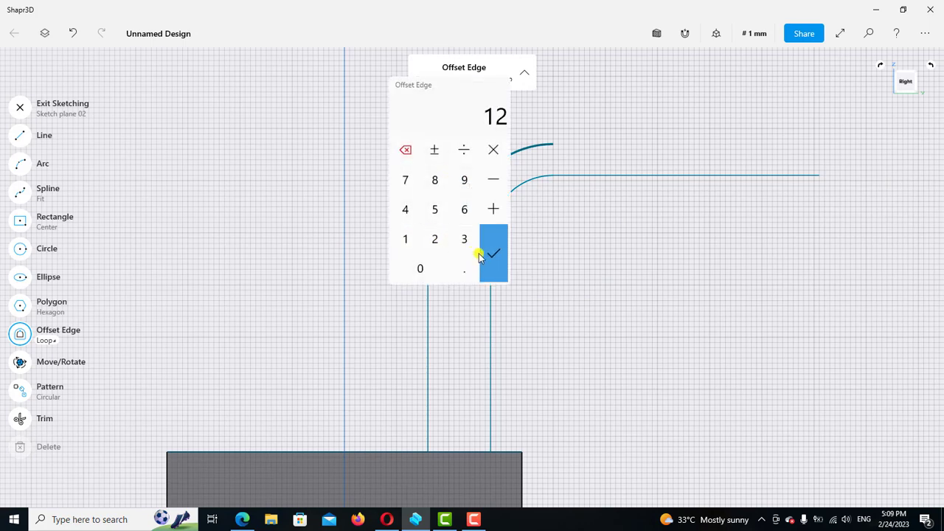
click(487, 252)
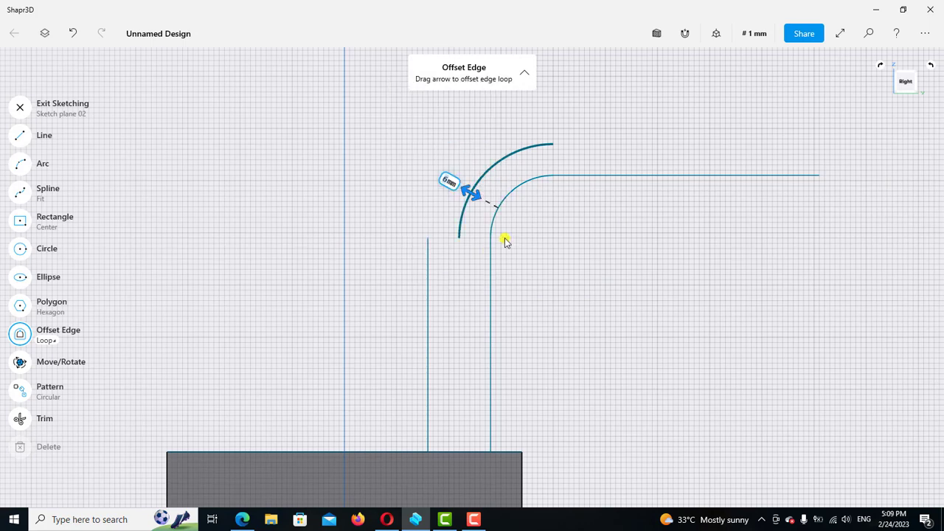
- Offset the top horizontal line by -12 mm
click(603, 177)
drag(602, 177, 603, 155)
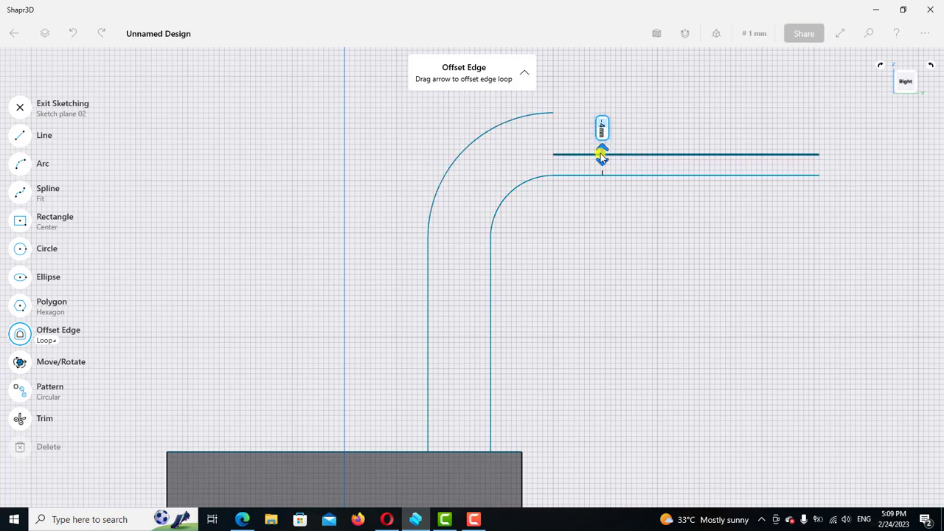
click(602, 130)
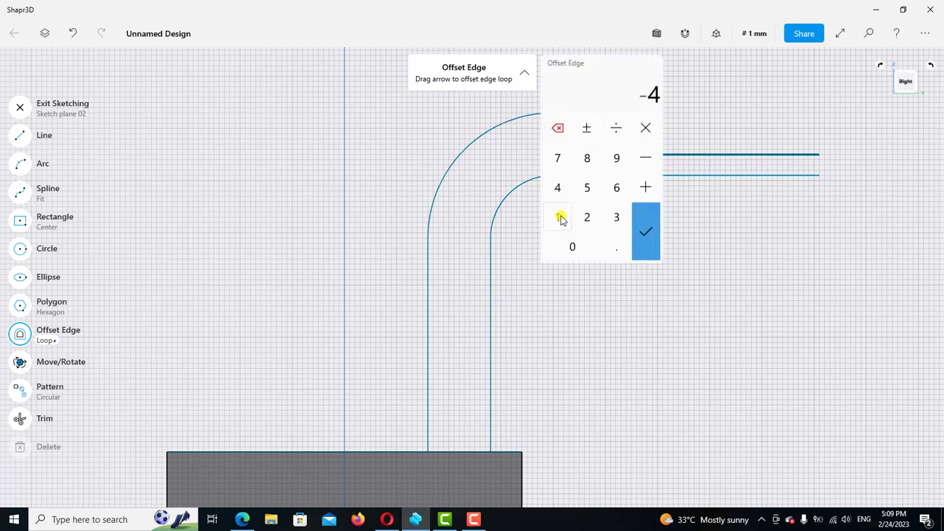
click(557, 217)
click(587, 217)
click(644, 232)
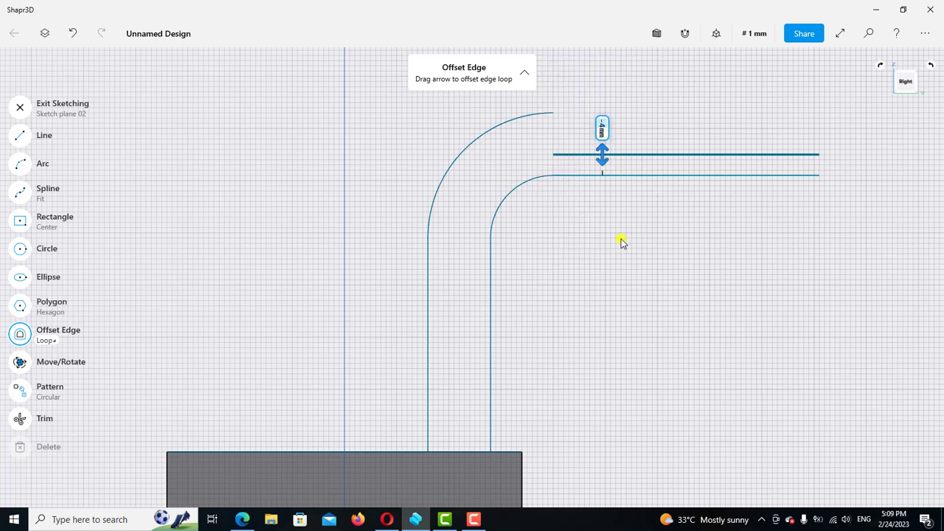
scroll(622, 240, down, 3)
- Close the arm's right end with a vertical 12 mm line joining the outer and inner top lines
click(601, 242)
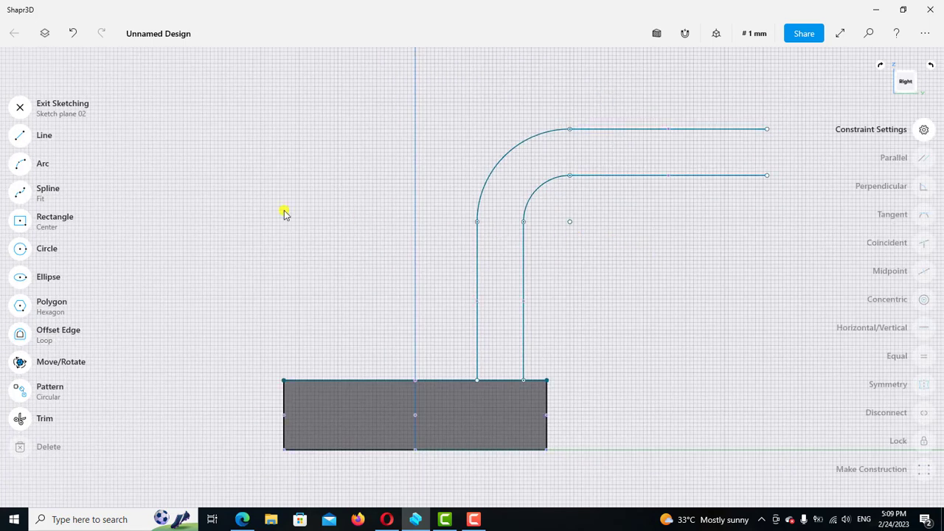
click(21, 136)
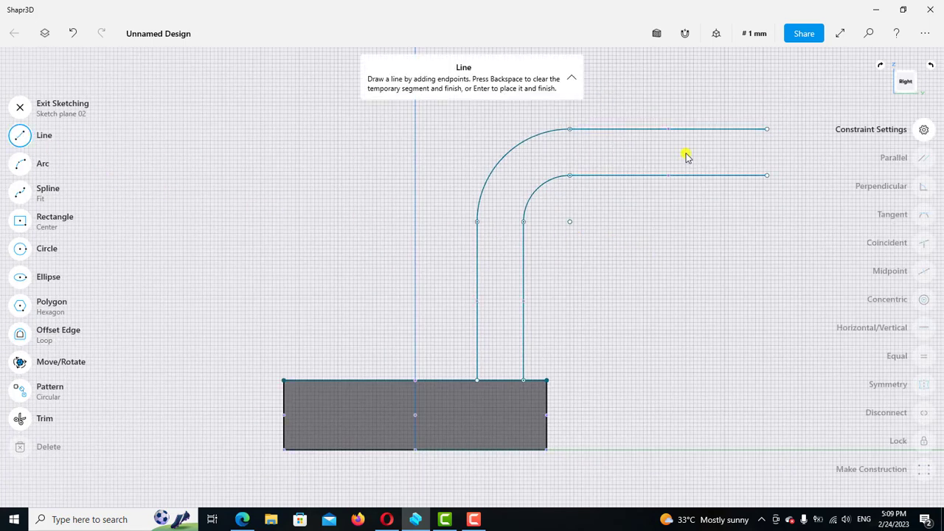
click(767, 131)
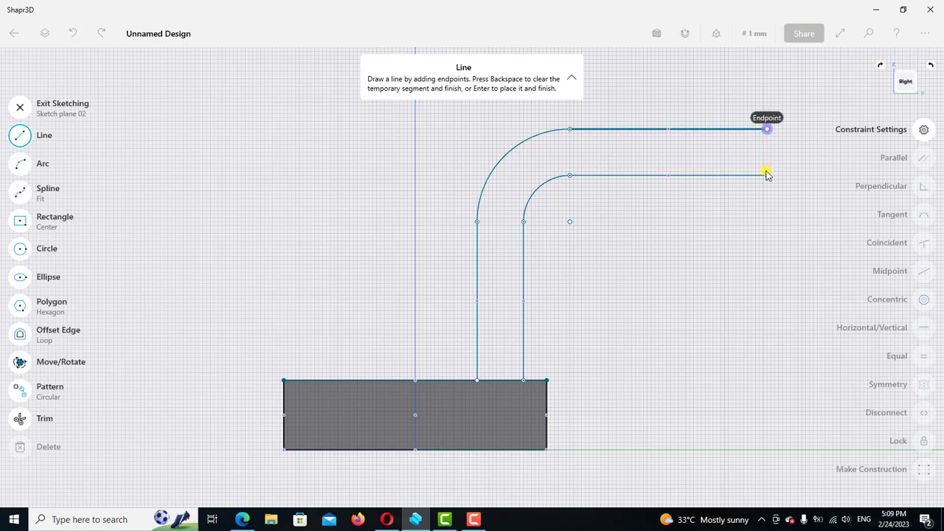
click(767, 176)
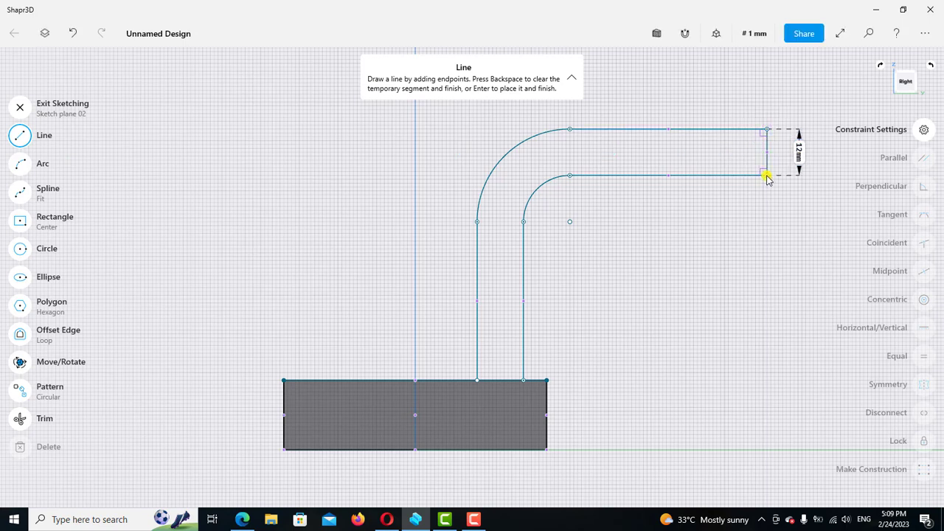
click(26, 142)
click(768, 149)
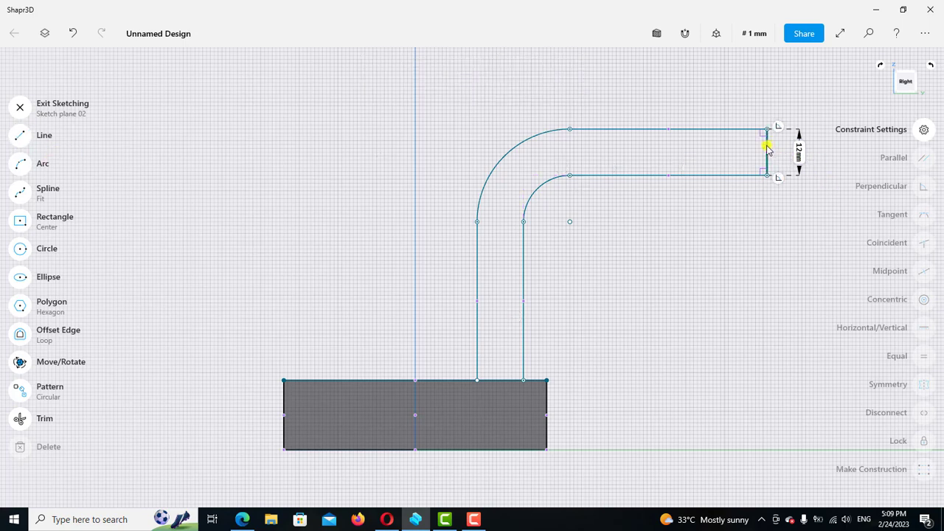
click(766, 150)
click(925, 327)
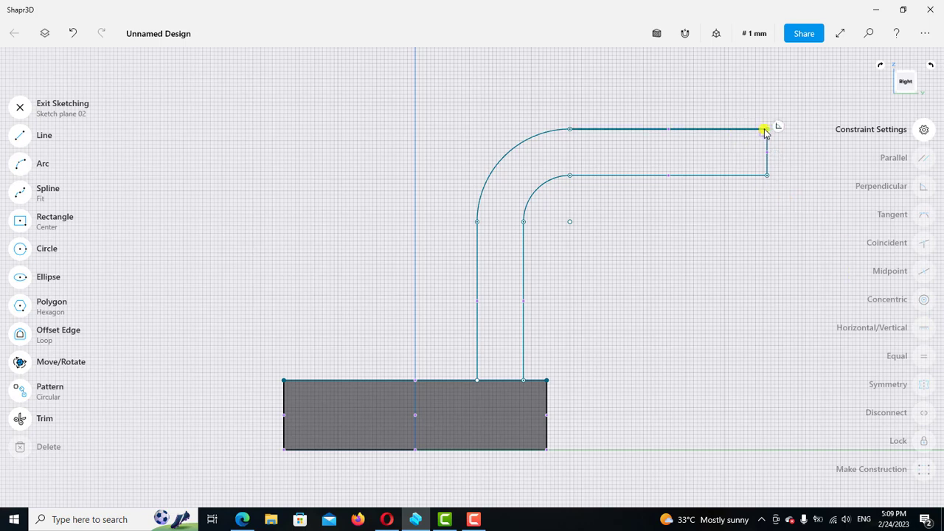
- Select the arm's corner points, arcs and edge lines, then discard that selection
click(767, 130)
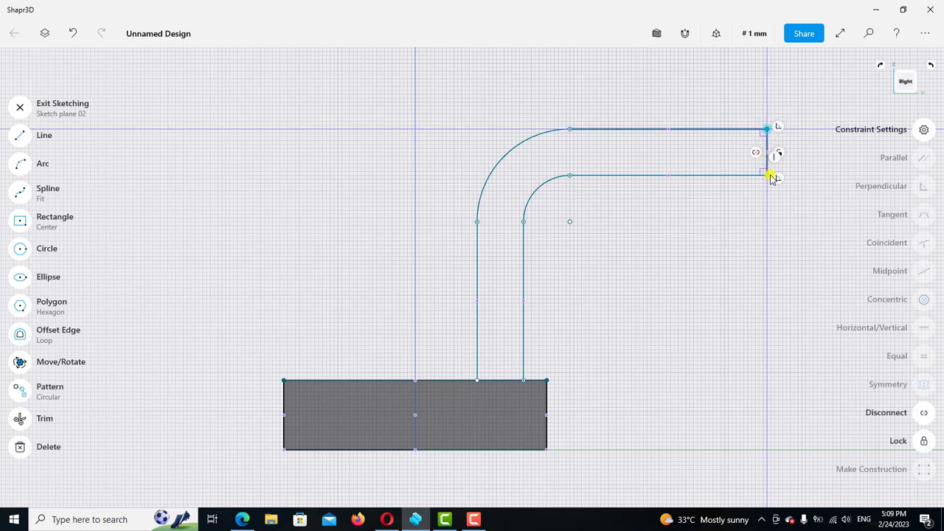
click(768, 158)
click(570, 179)
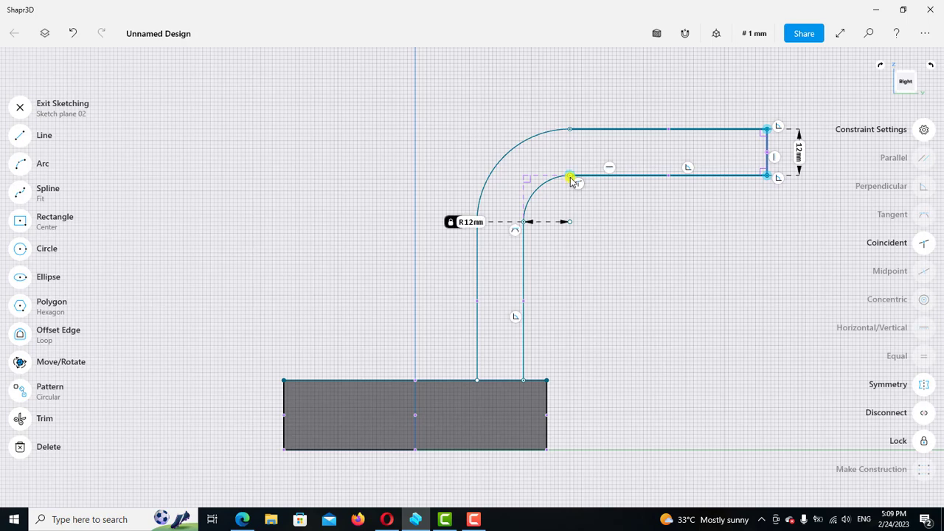
click(571, 179)
click(567, 133)
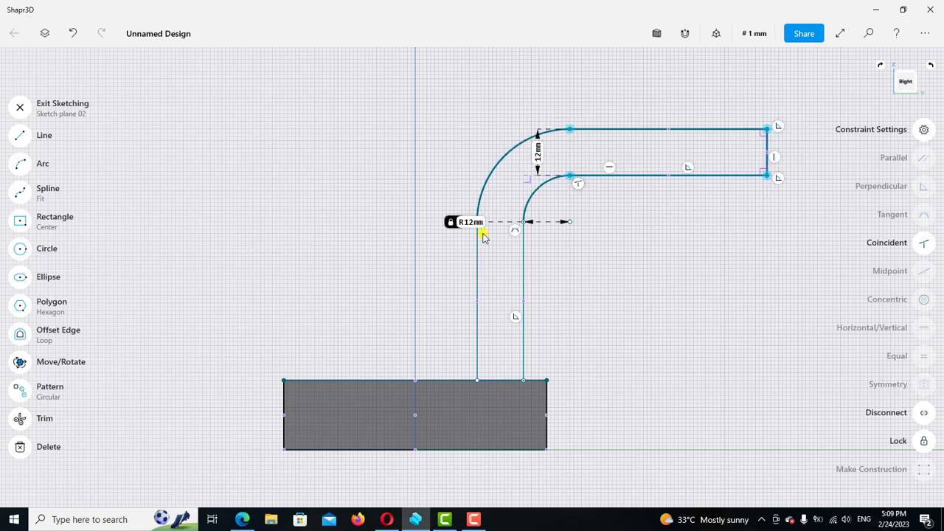
scroll(494, 243, up, 2)
scroll(491, 232, up, 2)
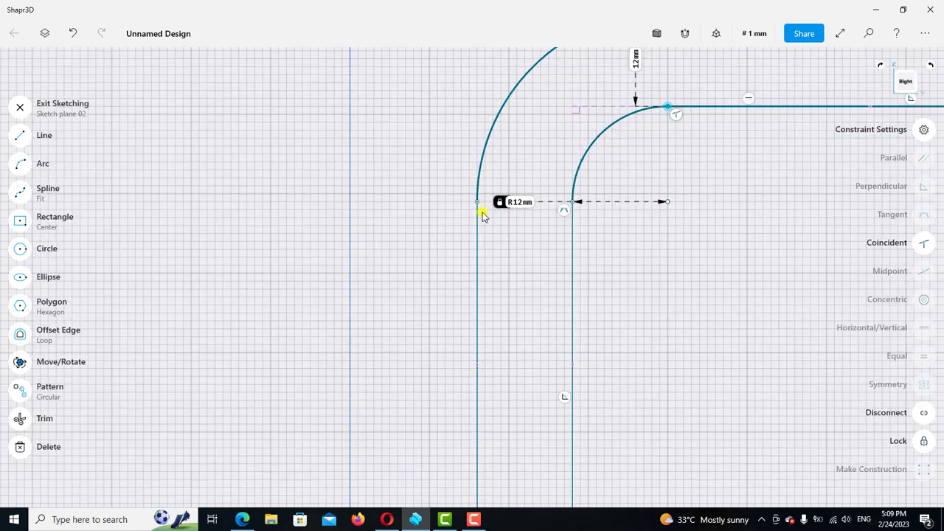
click(477, 202)
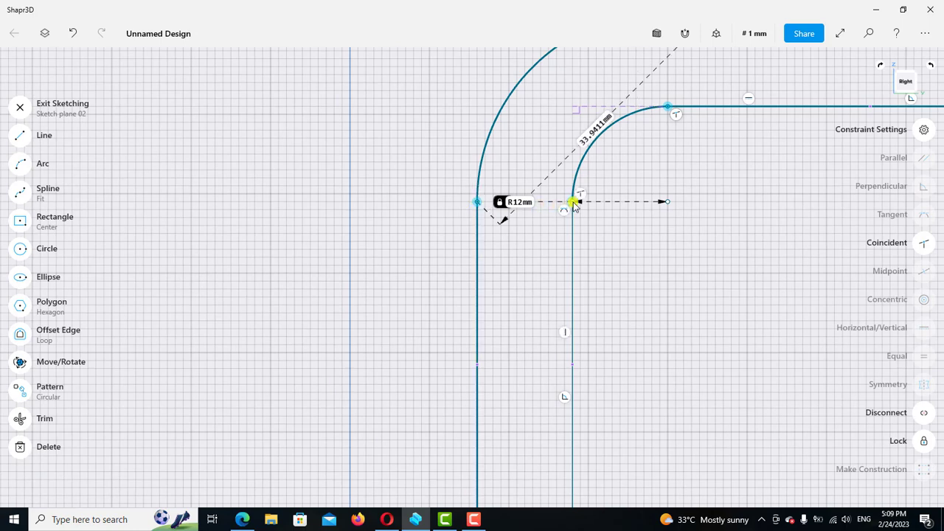
click(571, 204)
scroll(571, 195, down, 1)
scroll(616, 302, down, 1)
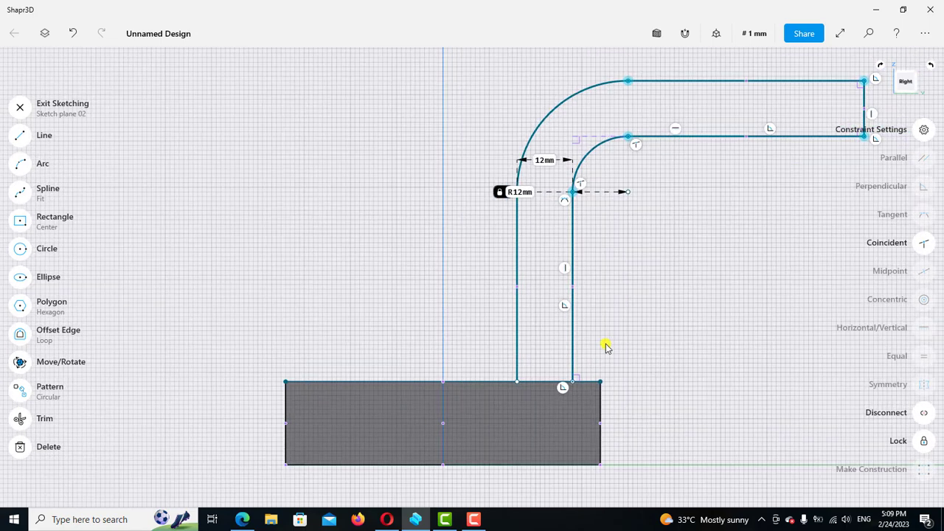
scroll(607, 354, down, 1)
click(573, 393)
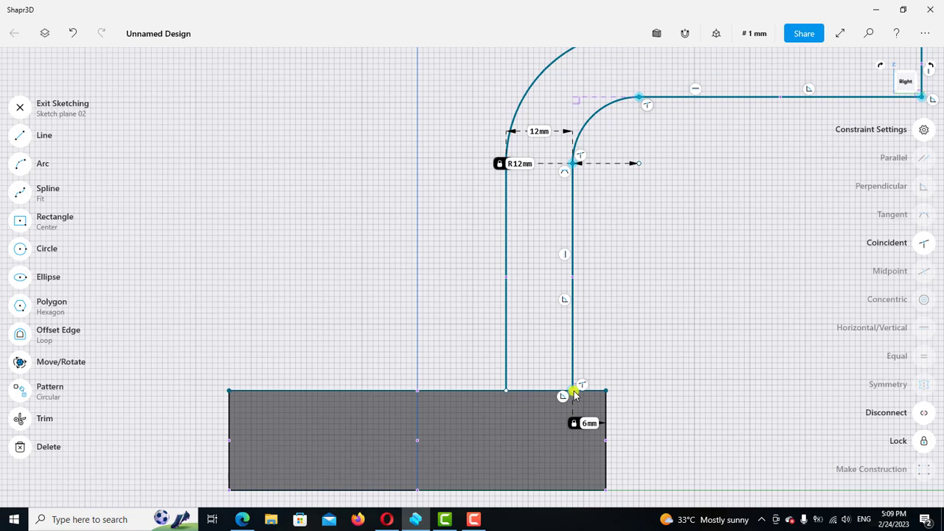
click(589, 388)
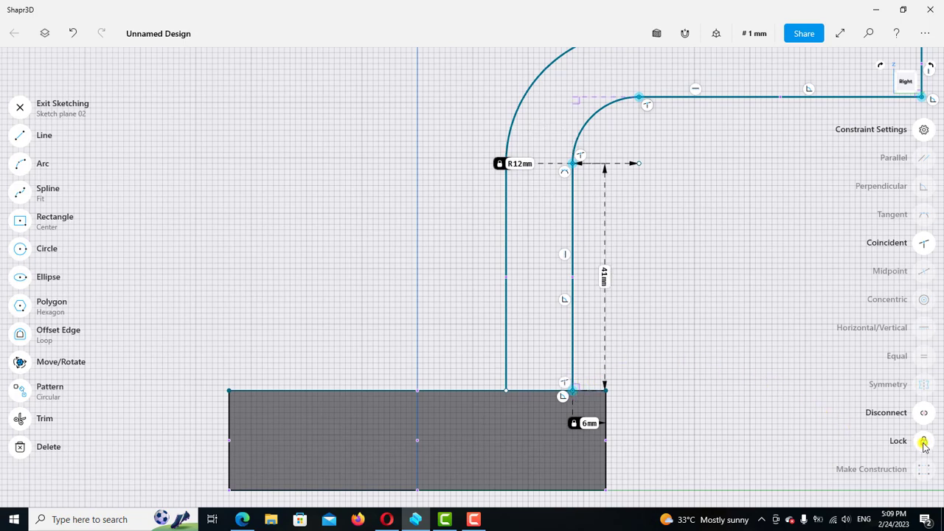
click(654, 356)
- Make the arm's outer vertical line coincident with the base plate's top edge
scroll(590, 361, down, 1)
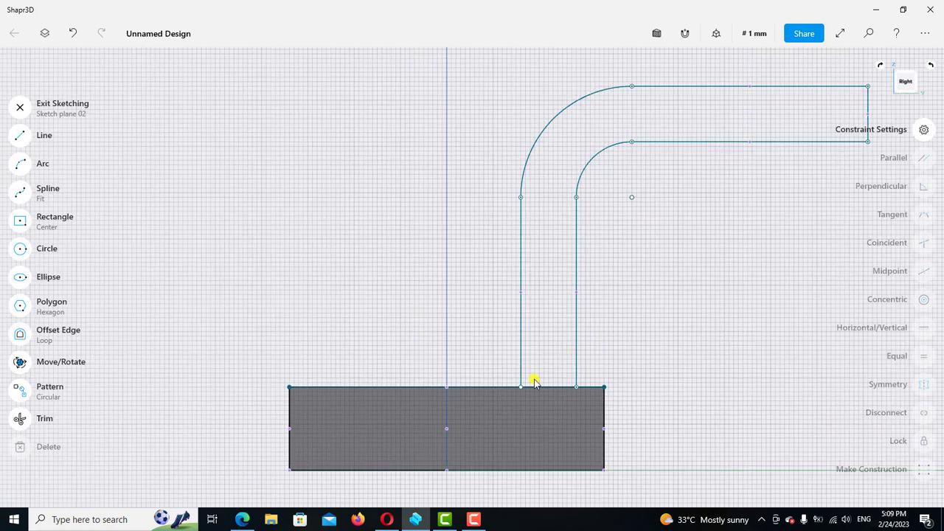
click(520, 386)
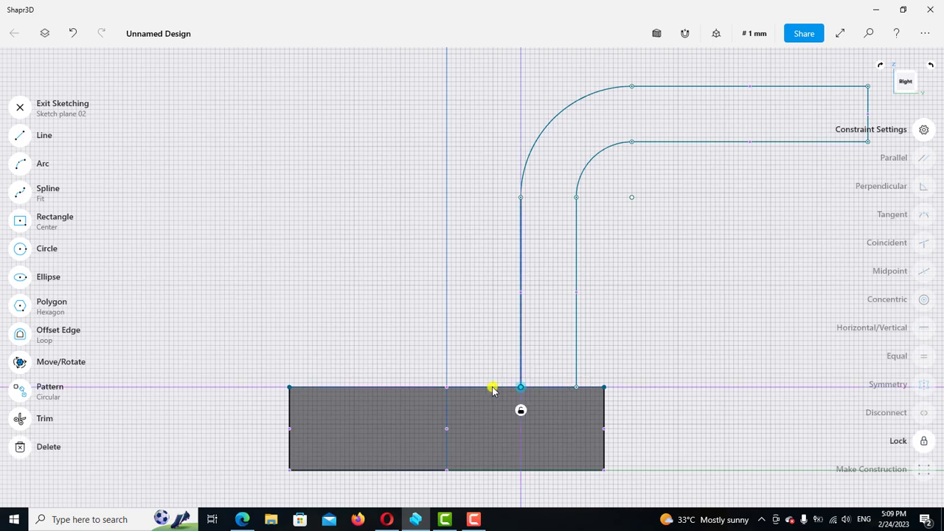
click(491, 387)
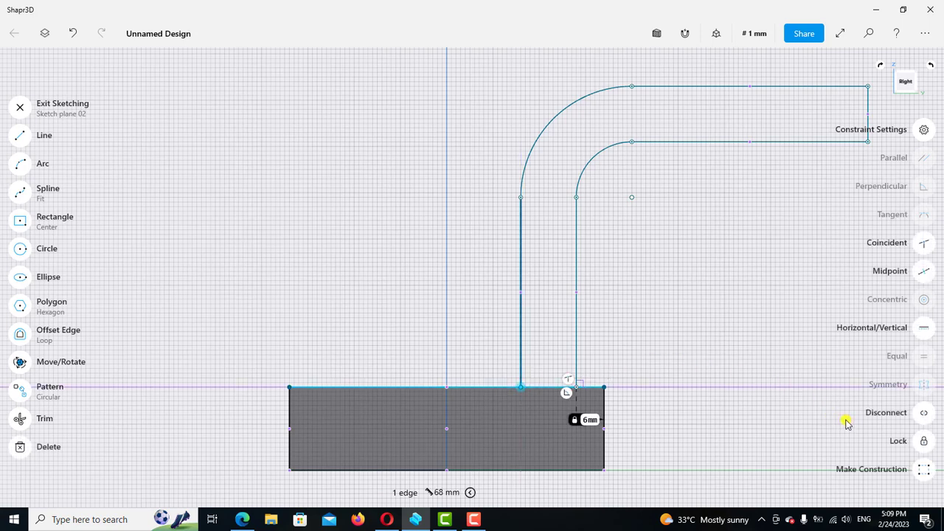
click(923, 243)
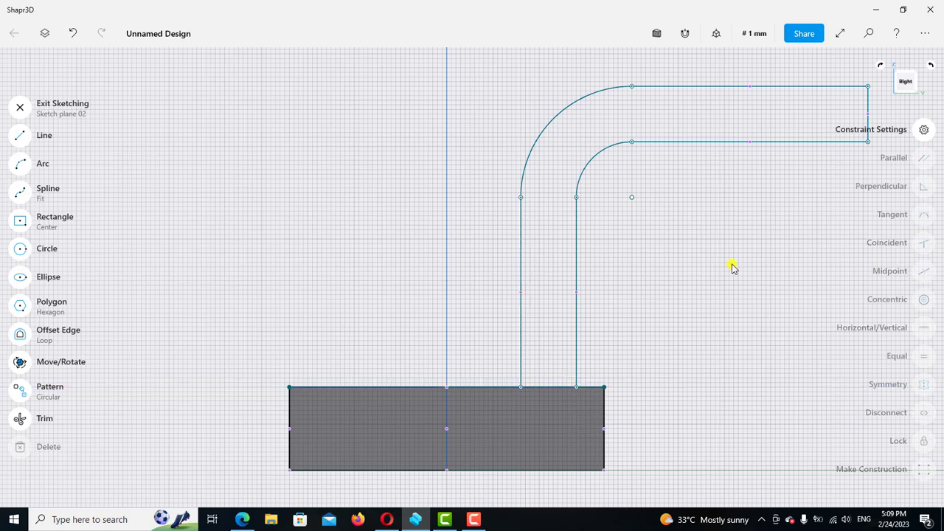
- Lock the arm's arc endpoints, end edge and inner lines in place
click(521, 198)
click(520, 387)
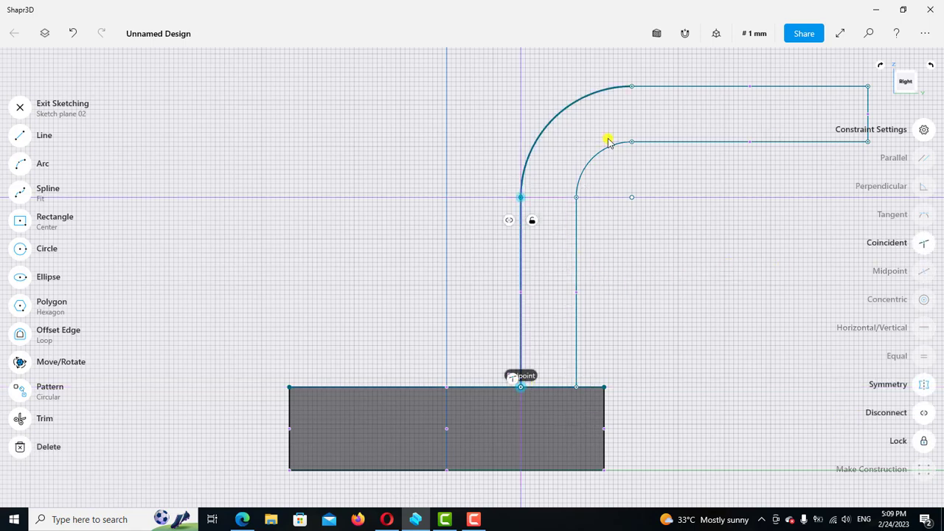
click(632, 87)
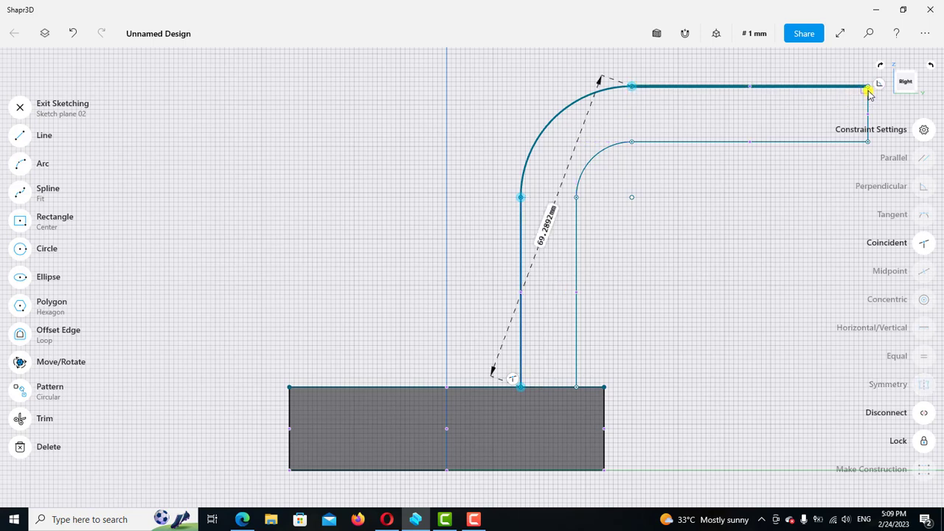
click(866, 140)
click(868, 143)
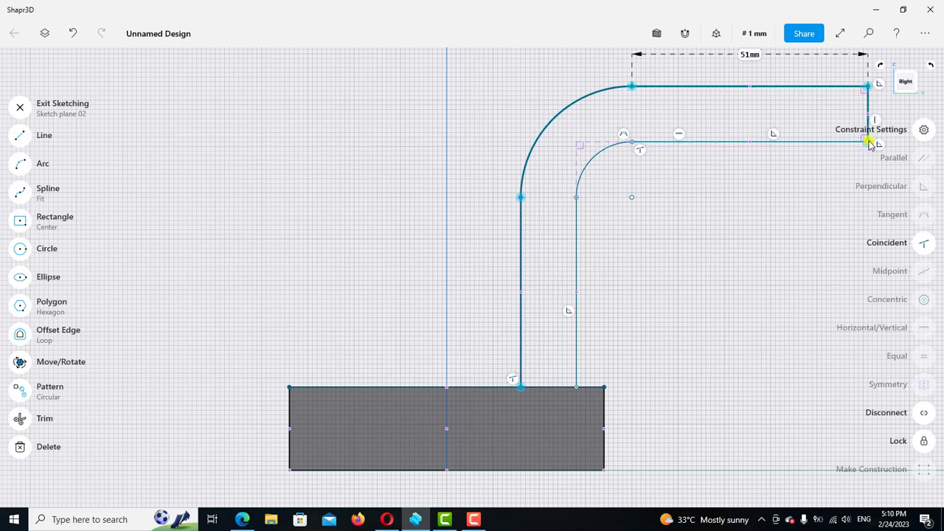
click(632, 143)
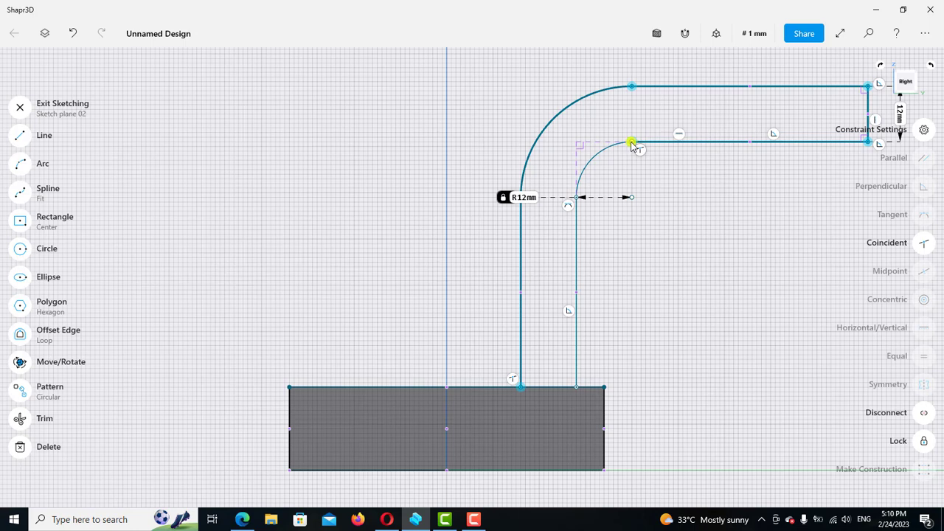
click(576, 197)
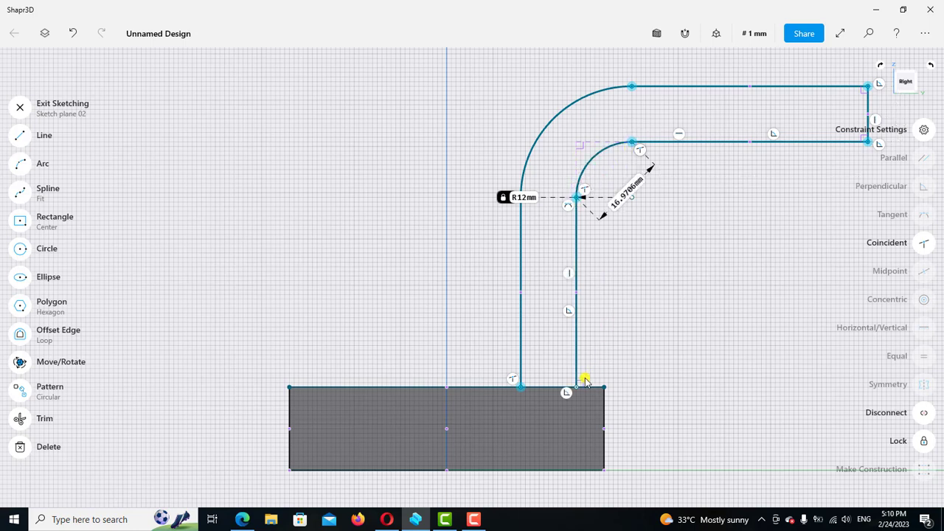
click(577, 387)
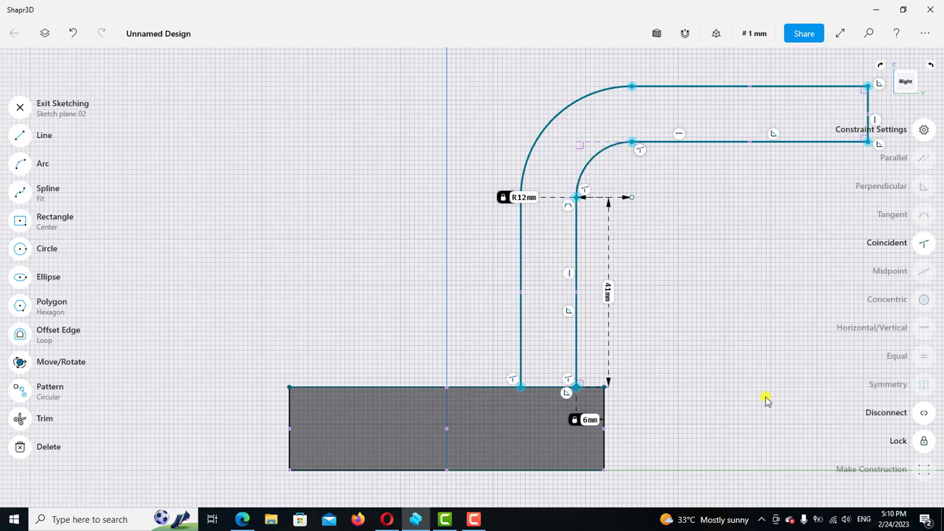
click(924, 441)
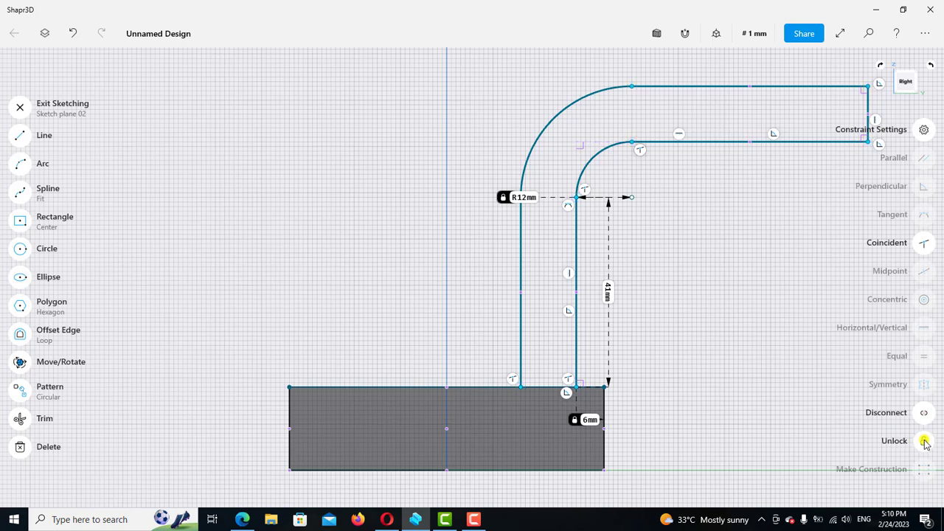
click(678, 309)
scroll(668, 276, down, 3)
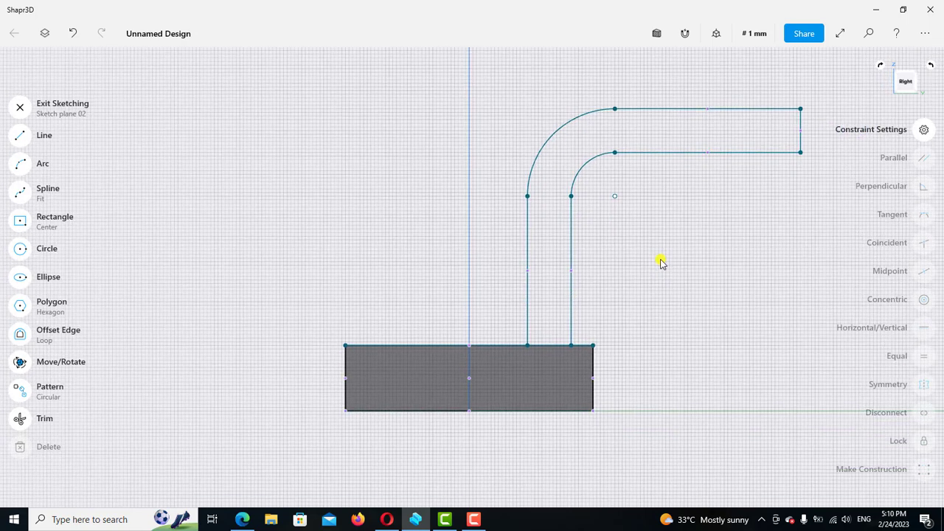
scroll(637, 300, up, 2)
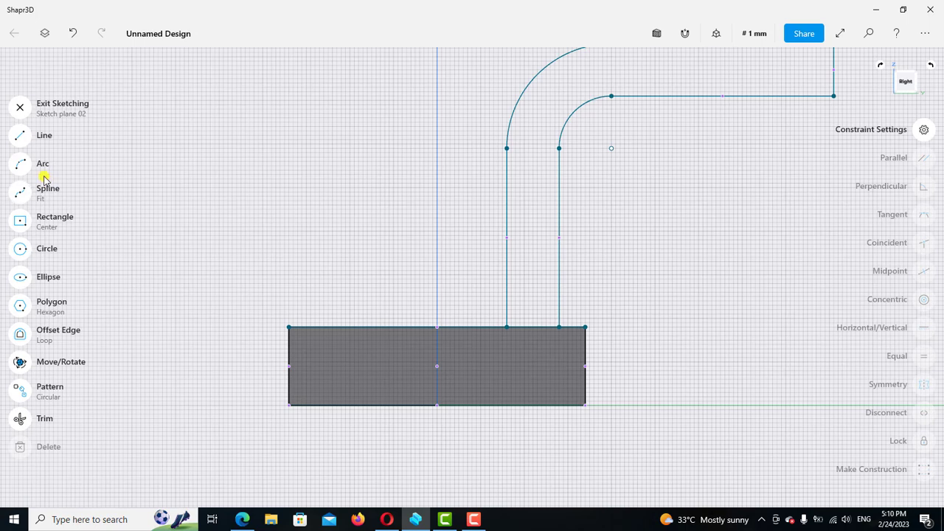
- Draw a 6 mm radius arc from the arm's outer line to the base's top edge
click(21, 164)
scroll(506, 301, up, 2)
scroll(507, 294, up, 2)
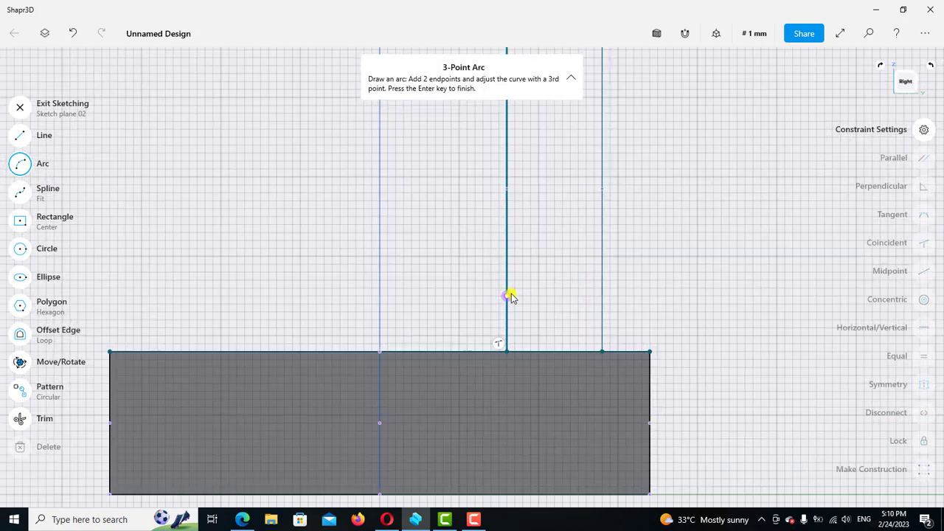
click(507, 273)
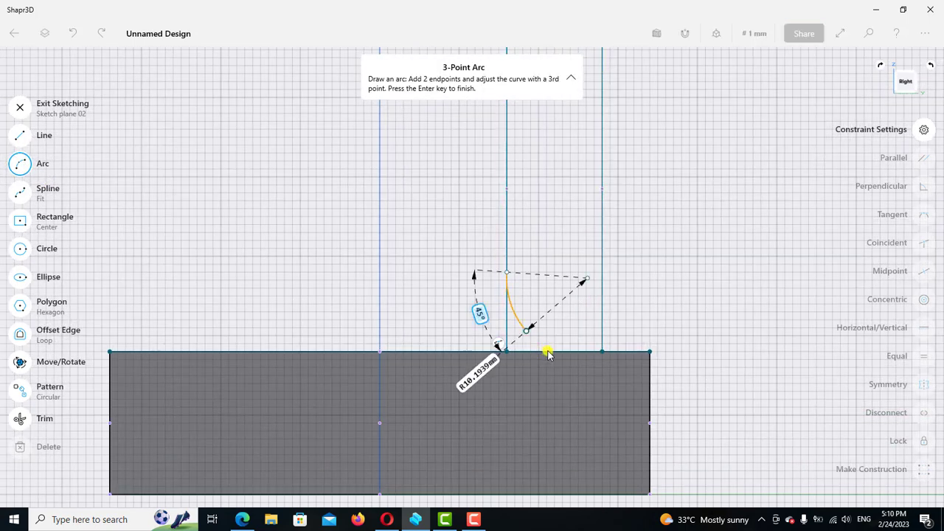
click(548, 353)
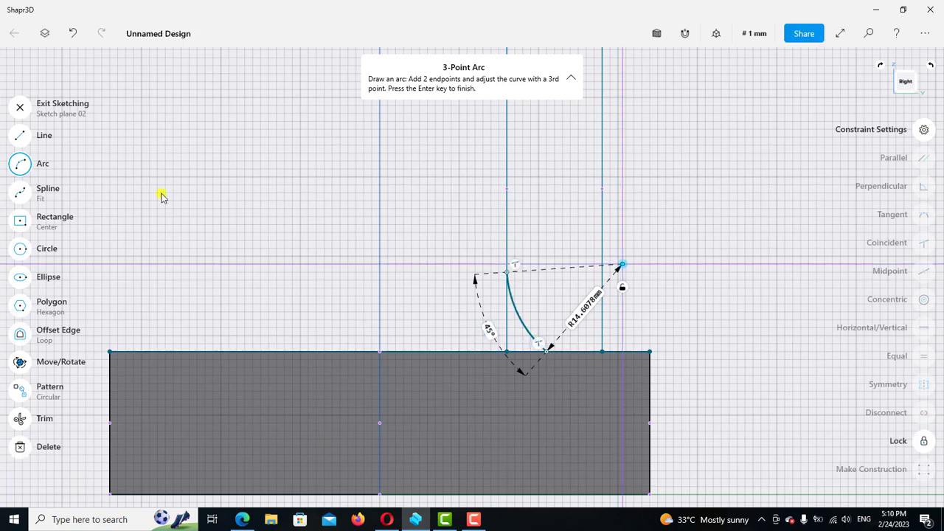
click(20, 163)
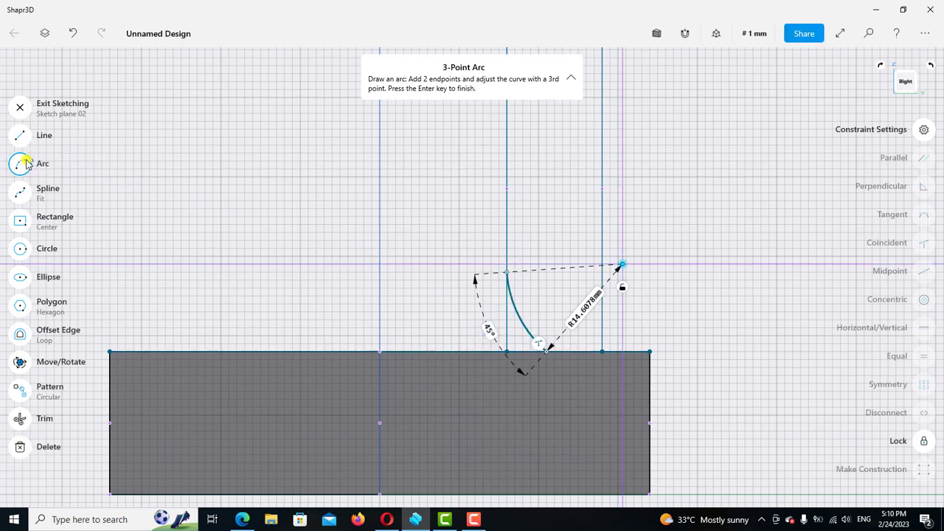
click(573, 316)
click(598, 336)
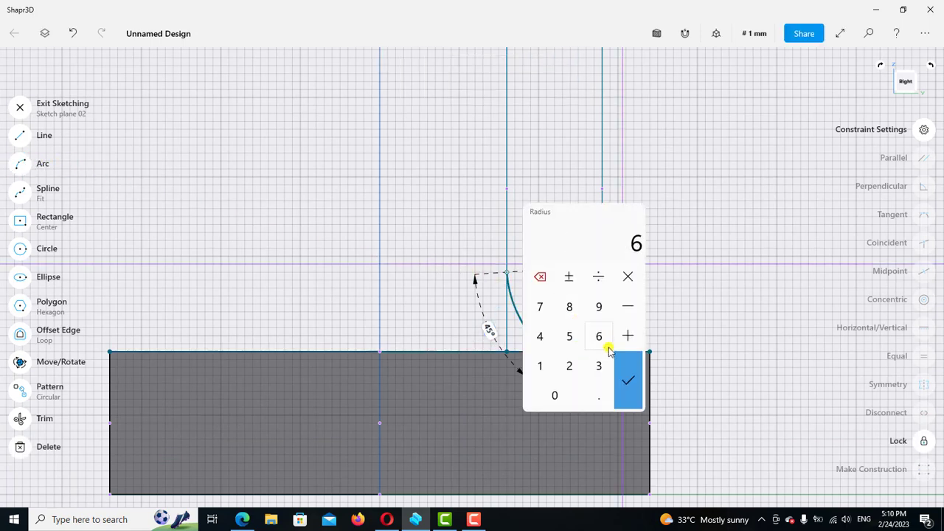
click(628, 378)
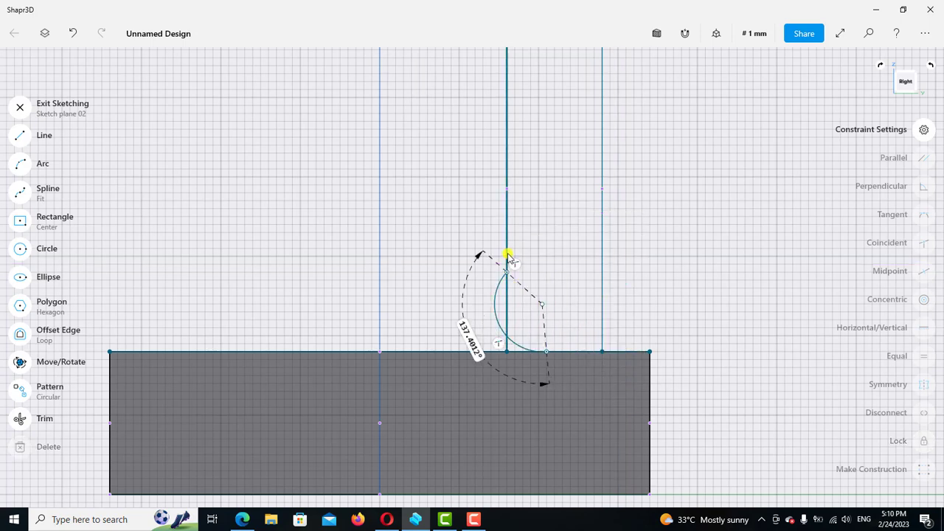
- Make the 6 mm arc tangent to both the arm's outer line and the base edge
click(508, 256)
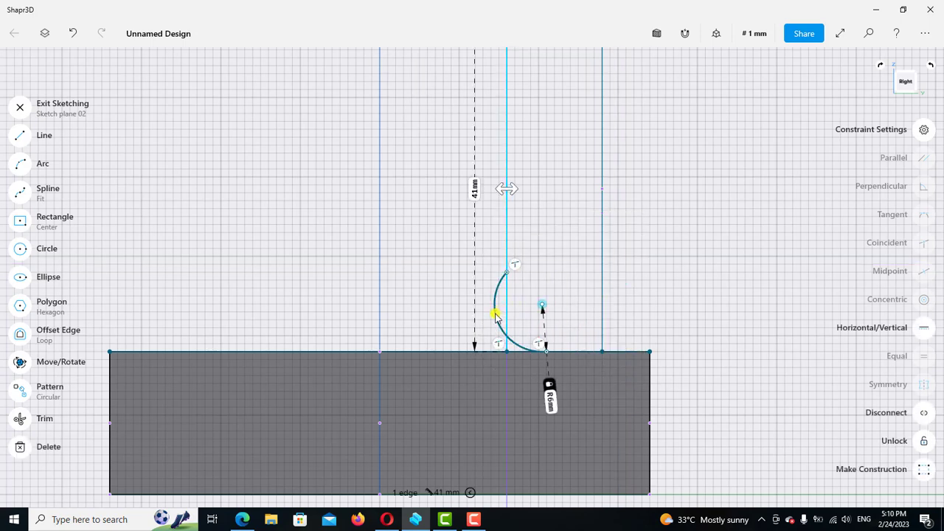
click(496, 315)
click(923, 215)
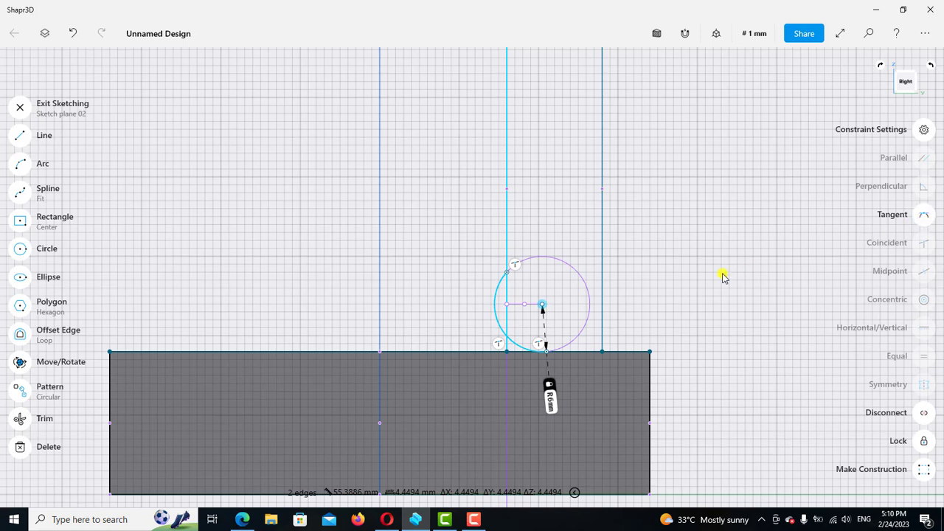
click(528, 346)
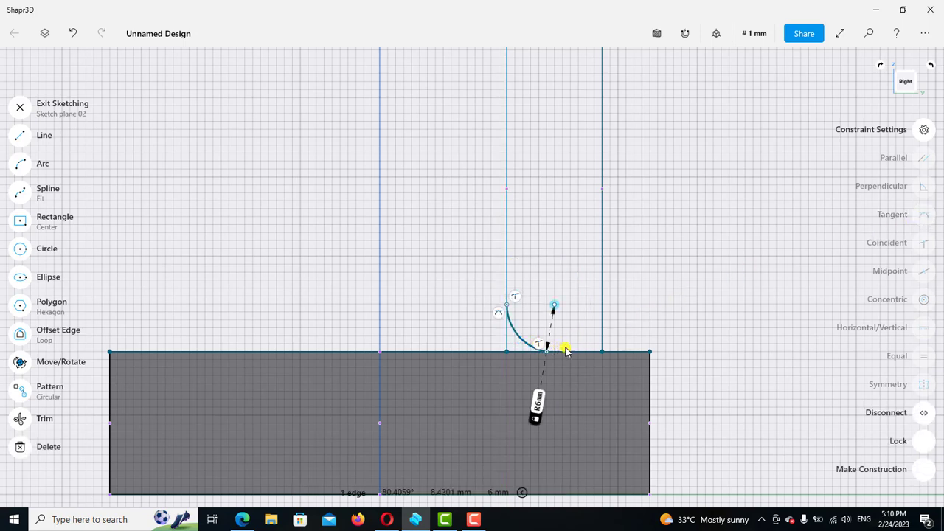
click(572, 353)
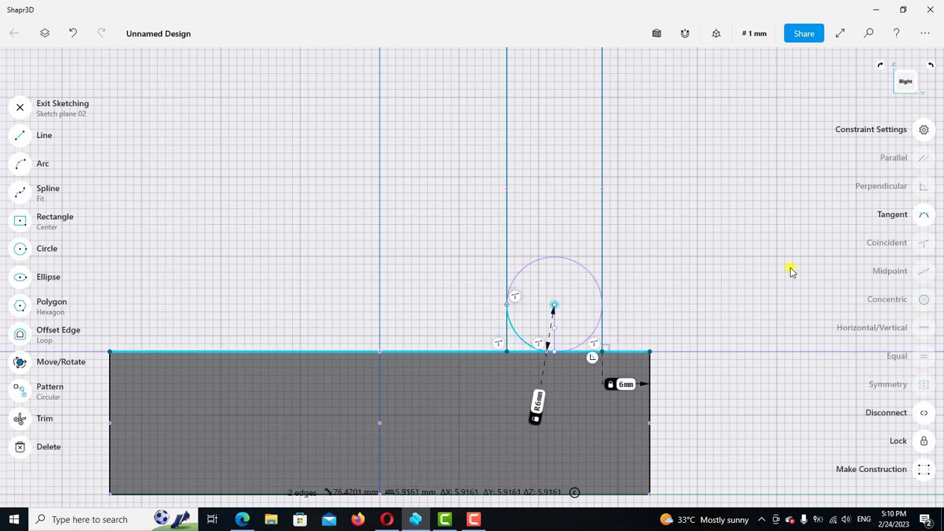
click(921, 215)
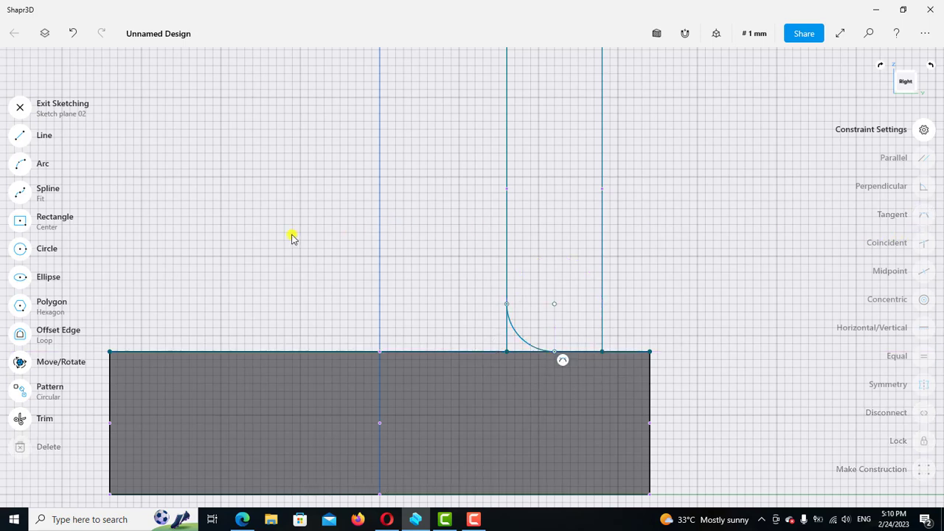
- Trim the leftover line below the arc and exit the sketch
click(43, 419)
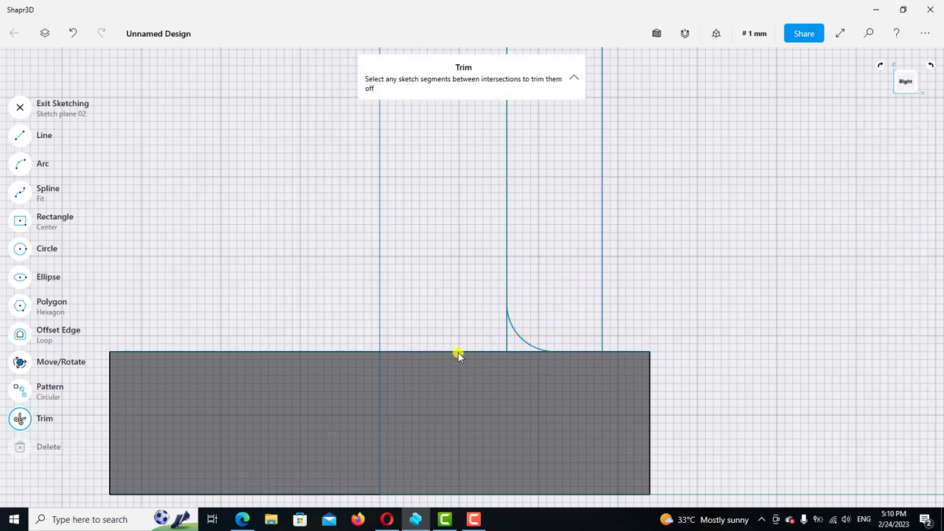
click(508, 345)
scroll(524, 369, down, 3)
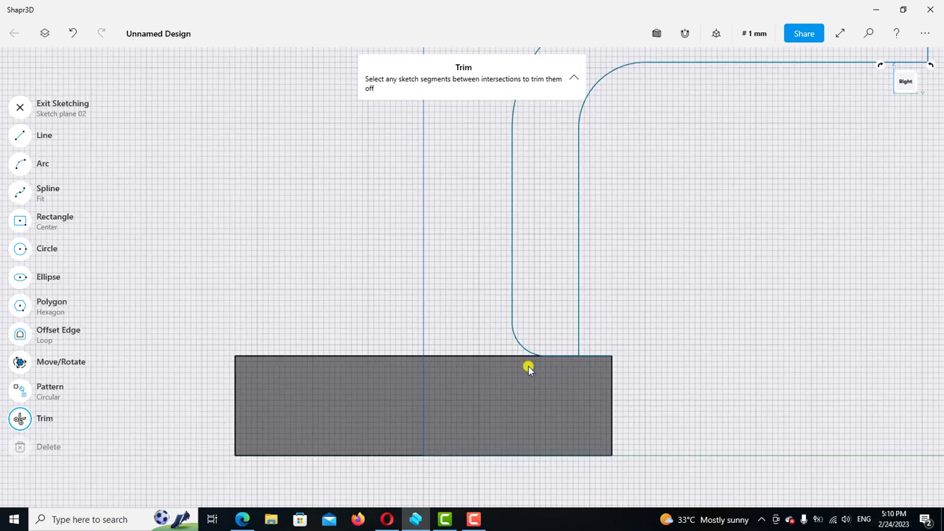
scroll(526, 365, down, 3)
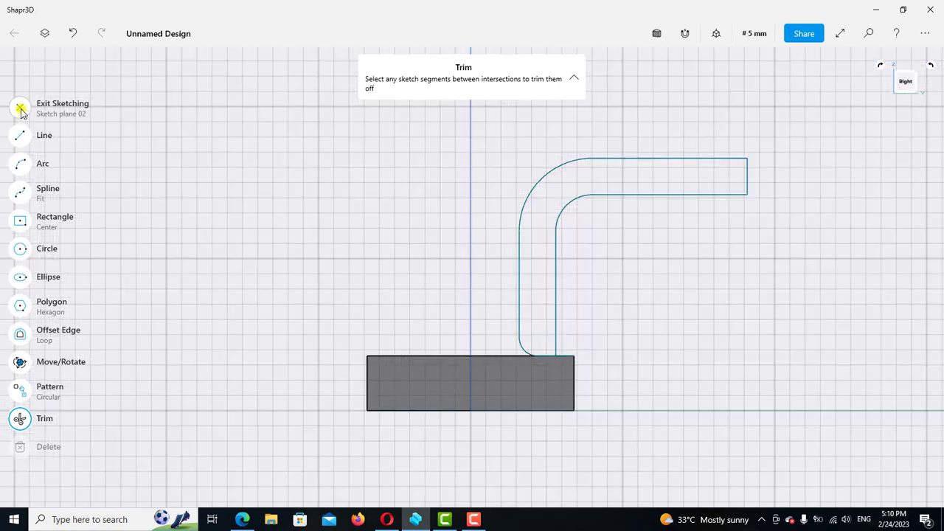
click(20, 108)
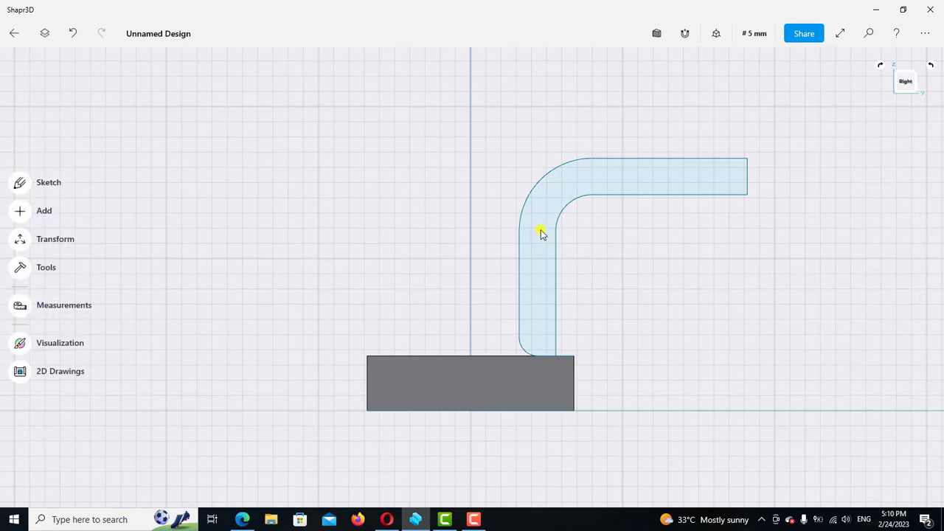
- In the default 3D view, extrude the bent arm profile 92 mm into a solid
click(715, 35)
click(688, 97)
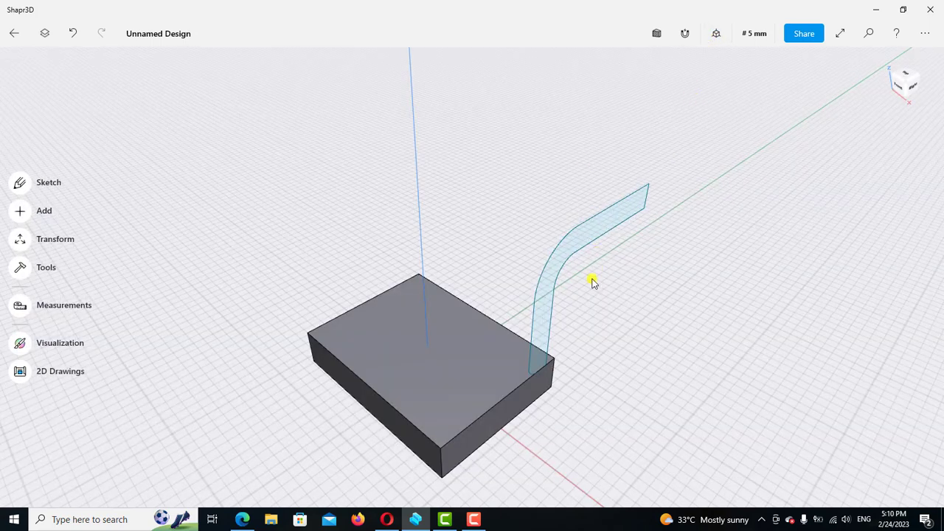
click(545, 302)
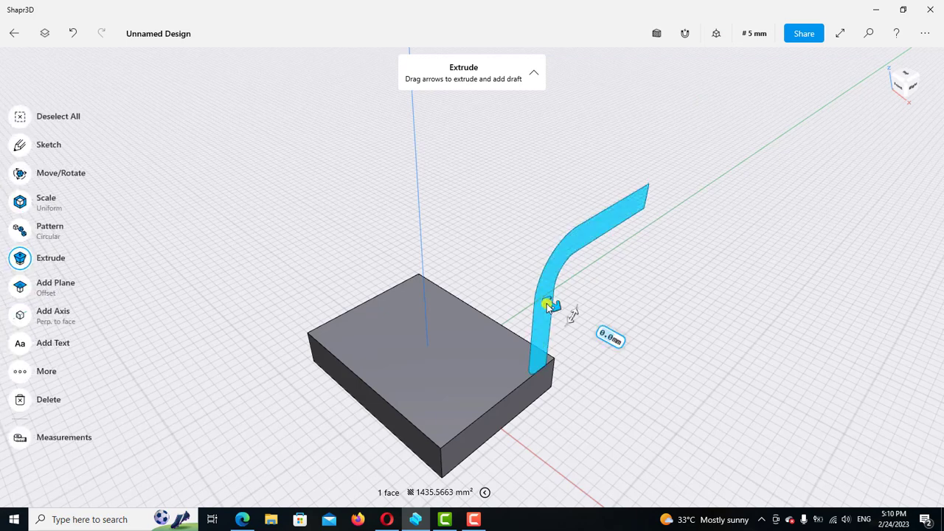
drag(550, 308, 492, 274)
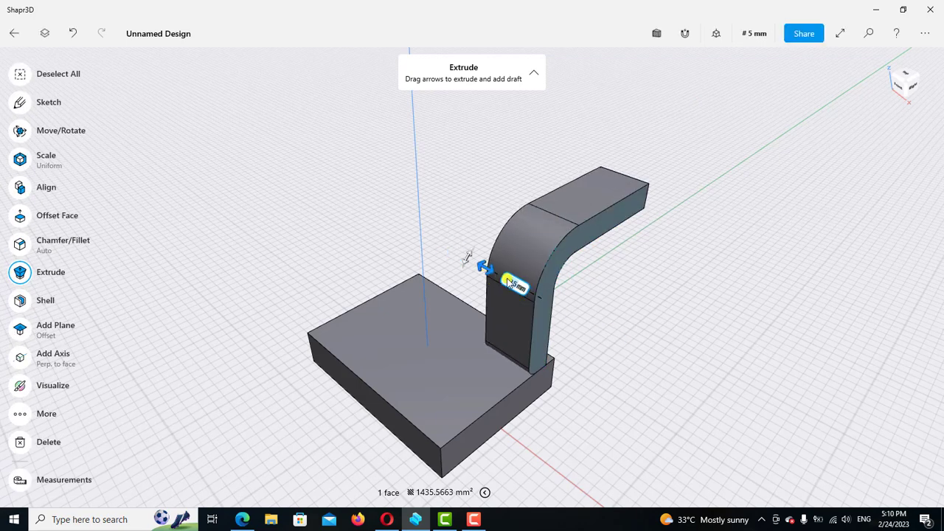
click(514, 284)
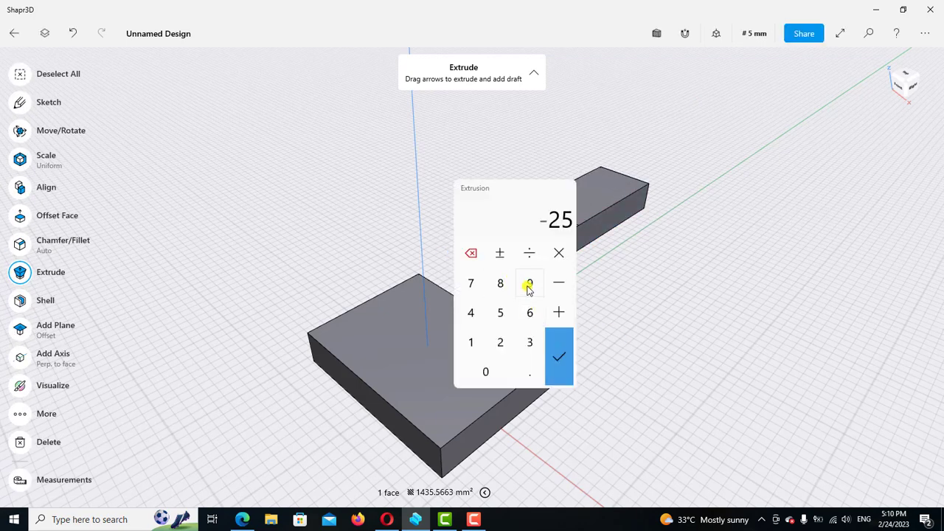
click(530, 283)
click(500, 342)
click(555, 359)
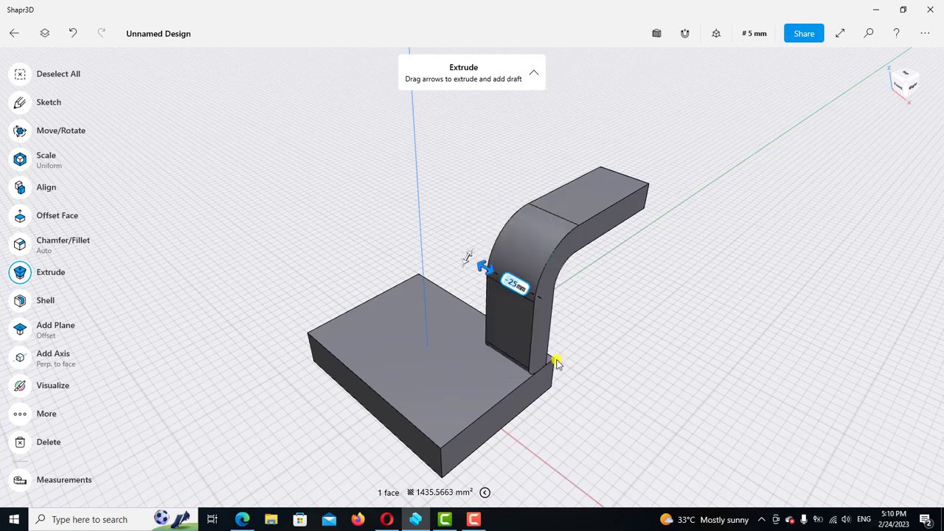
click(681, 340)
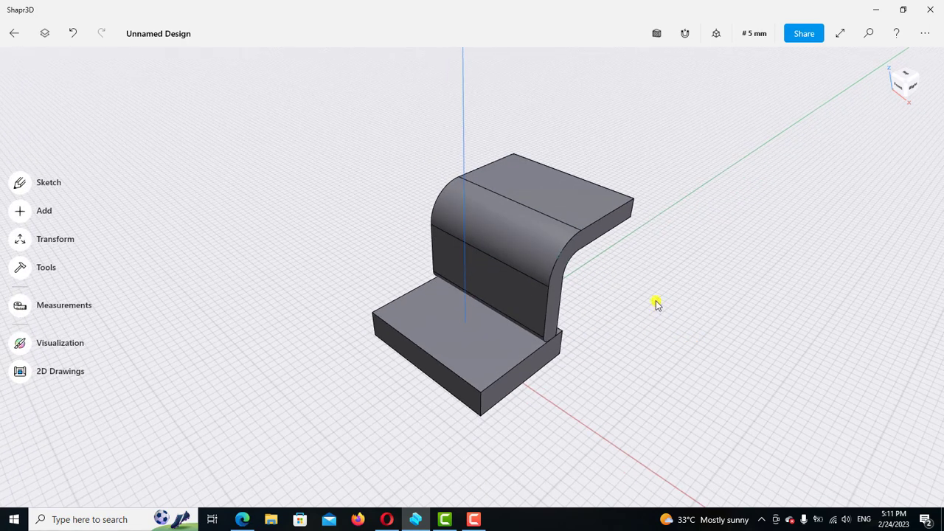
mouse_move(656, 304)
right_down()
mouse_move(679, 337)
mouse_move(520, 275)
right_up()
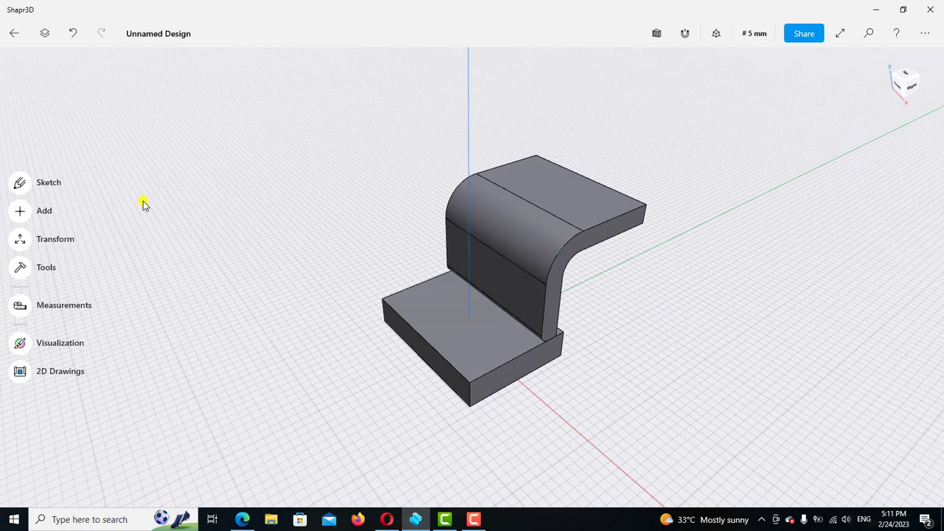
- Union Body 01 (base plate) and Body 02 (arm) into one body
click(45, 33)
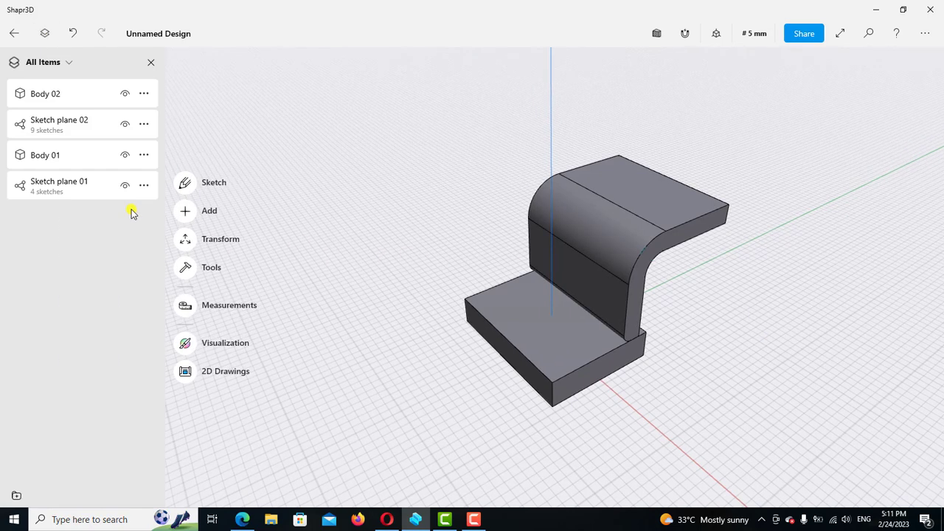
click(82, 161)
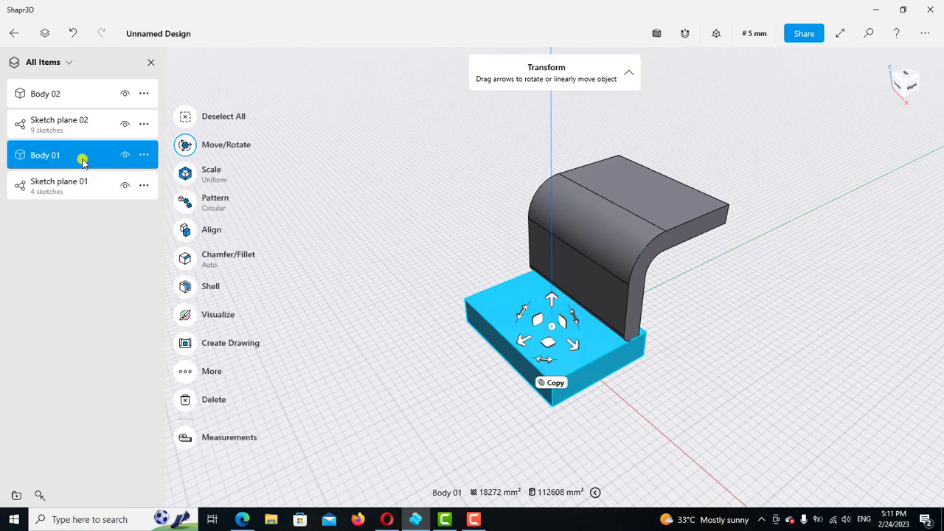
click(71, 94)
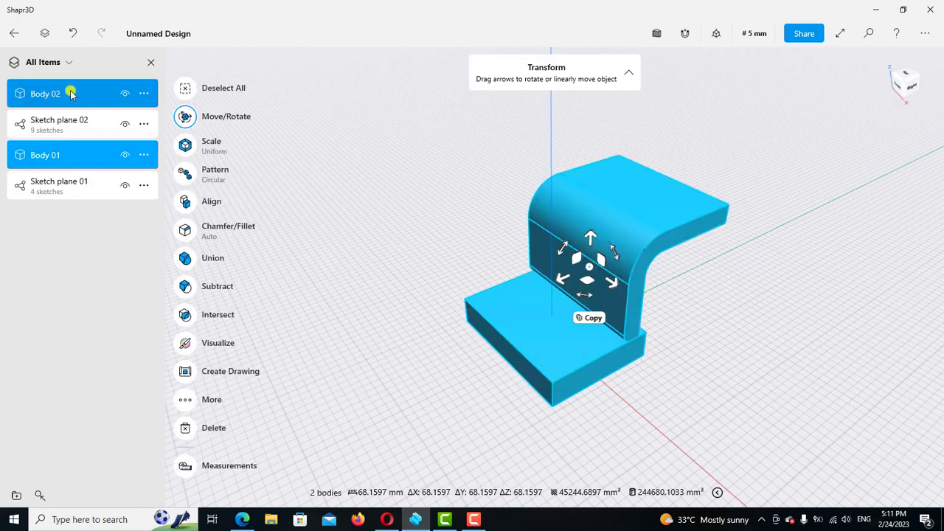
click(186, 258)
click(185, 246)
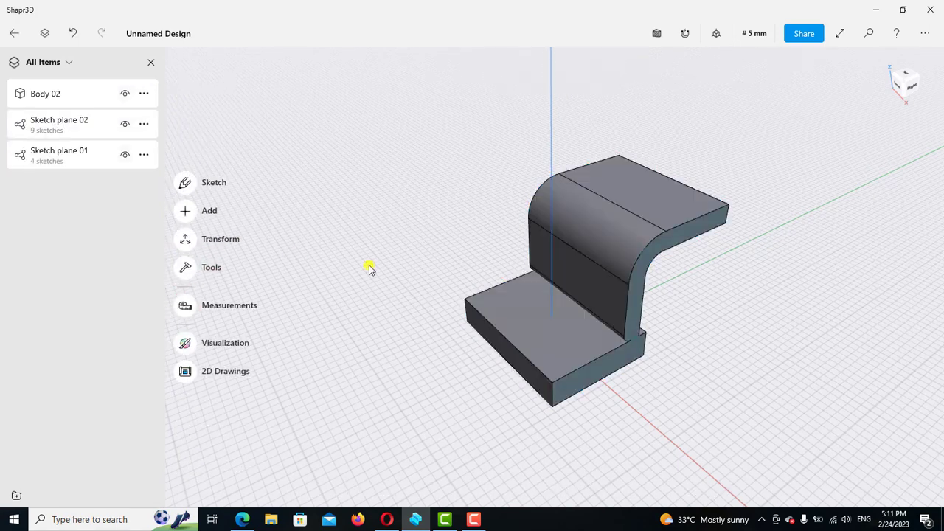
mouse_move(724, 336)
right_down()
mouse_move(663, 316)
mouse_move(607, 318)
mouse_move(633, 320)
mouse_move(637, 331)
right_up()
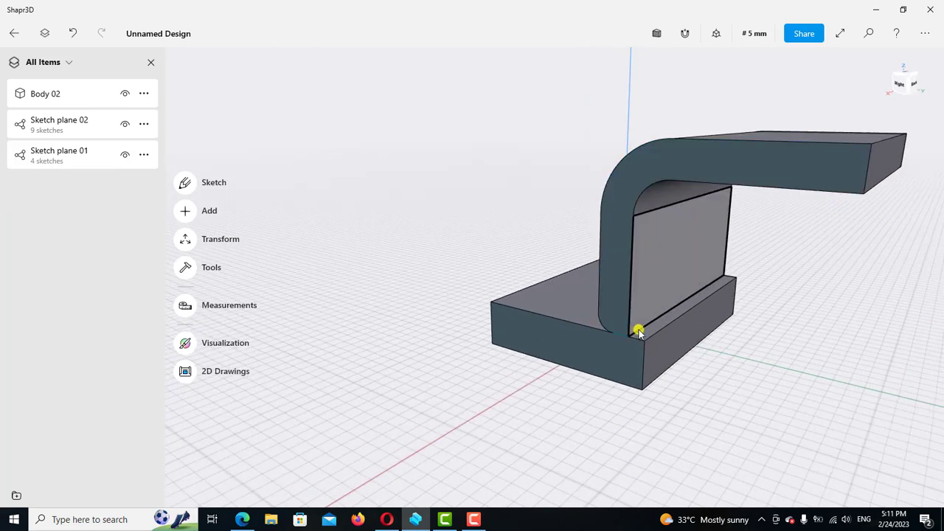
- Fillet the inner edge where the arm joins the base plate with a 6 mm radius
click(637, 332)
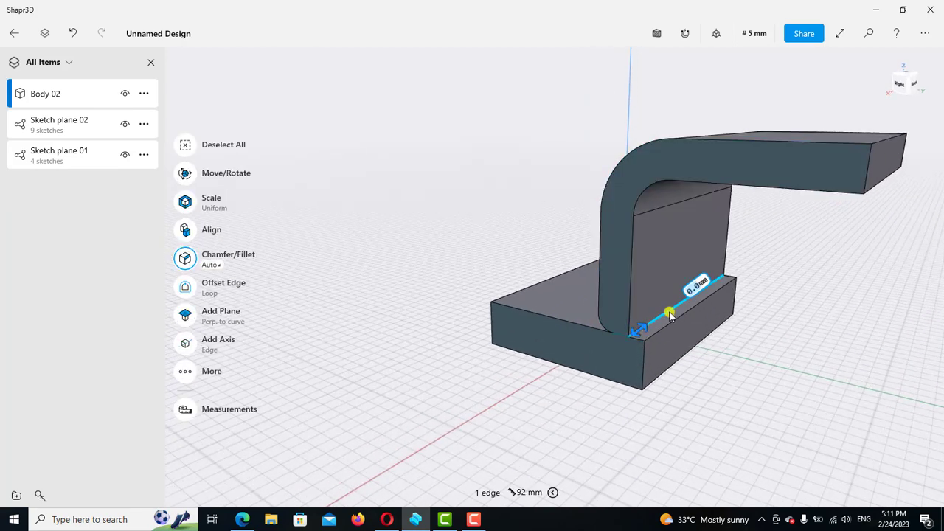
click(701, 289)
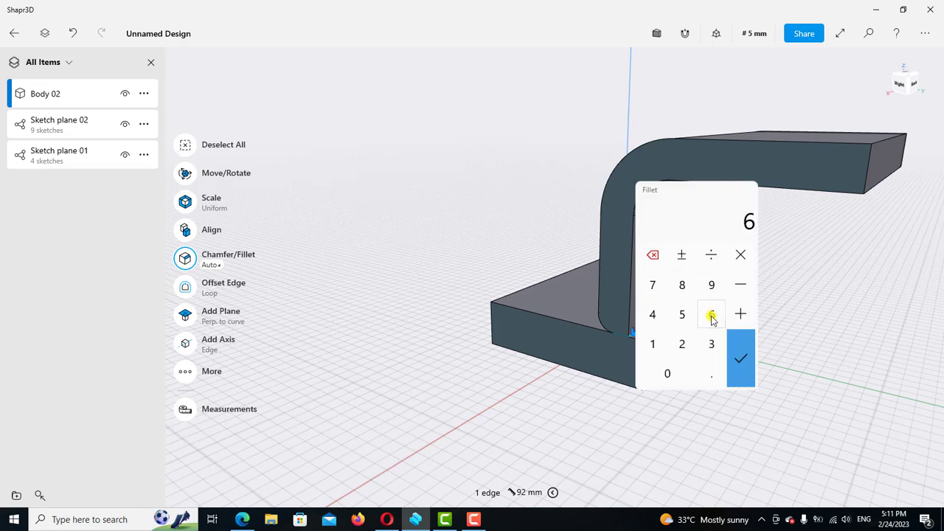
click(740, 358)
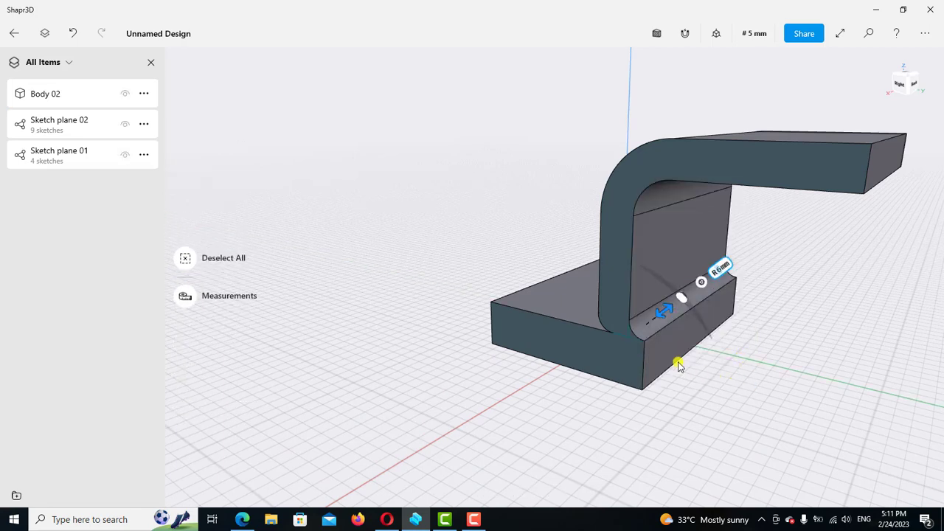
key(Escape)
scroll(693, 347, down, 3)
mouse_move(706, 332)
right_down()
mouse_move(830, 325)
mouse_move(824, 312)
mouse_move(823, 344)
right_up()
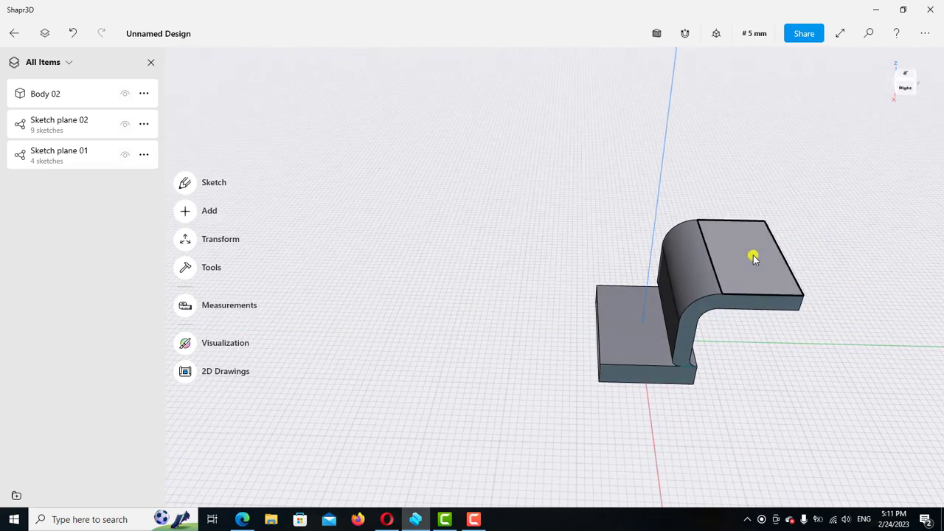
- On the arm's top face, draw an 80 mm circle centred on the end edge's midpoint
double_click(753, 257)
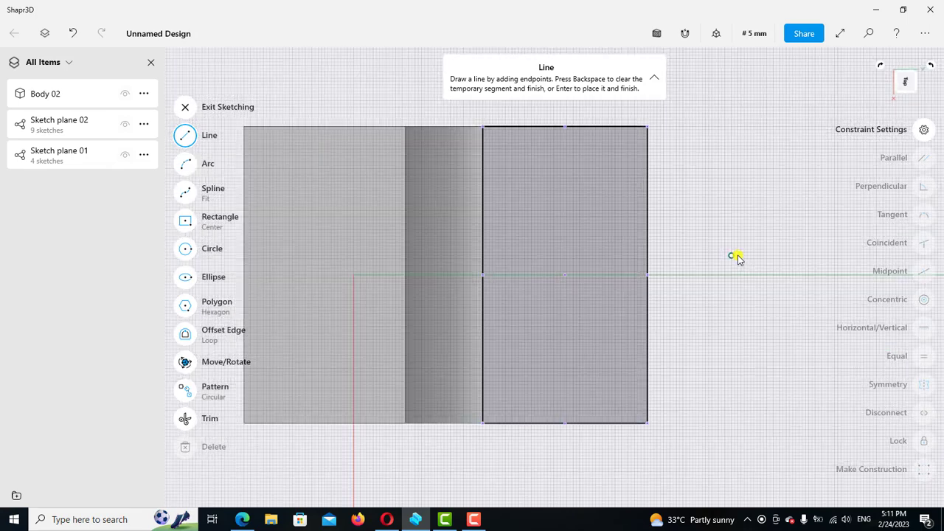
click(186, 249)
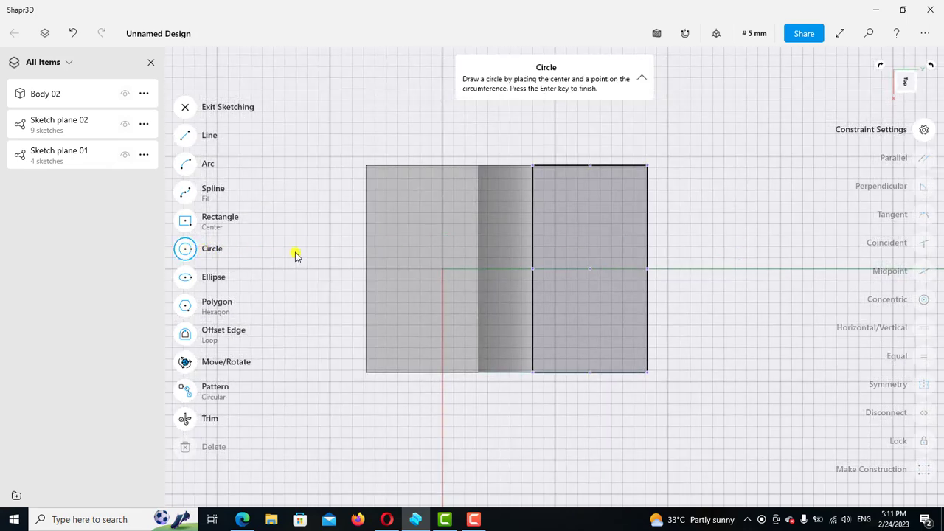
click(648, 269)
text(80)
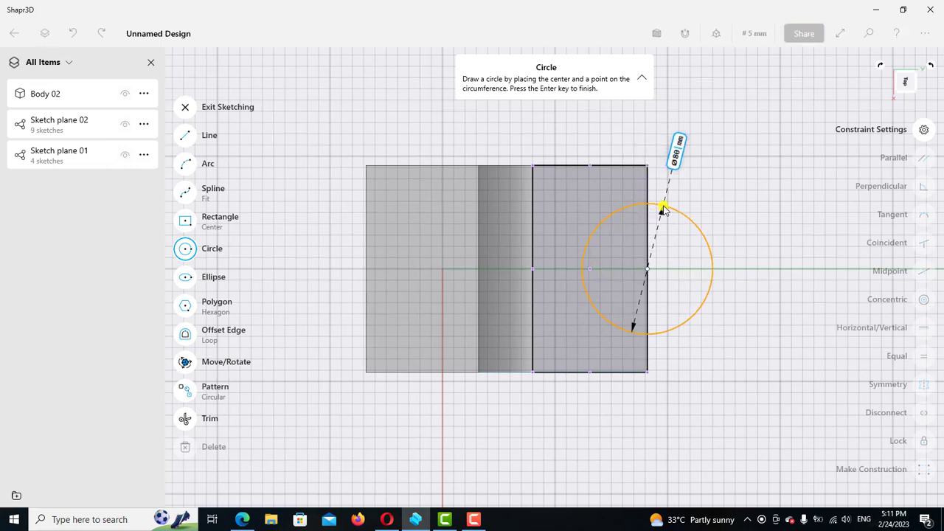
key(Return)
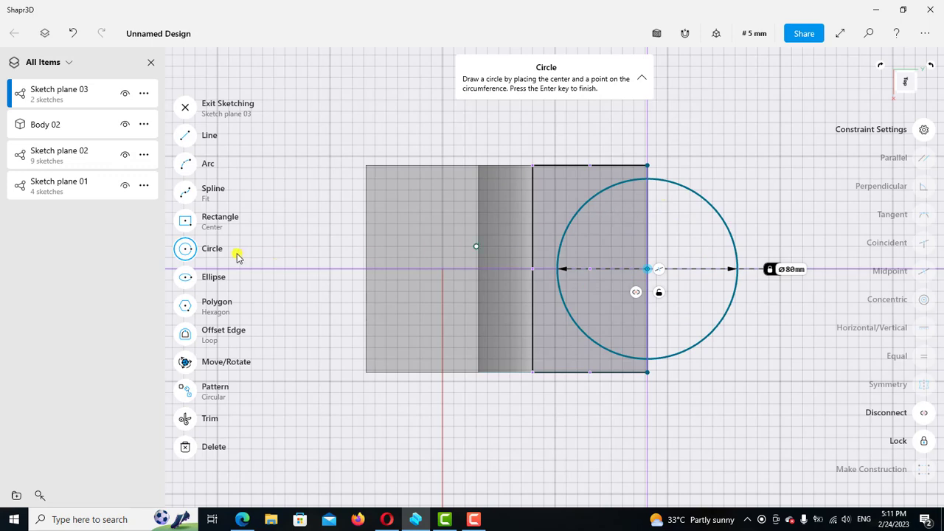
click(186, 108)
click(185, 107)
- Hide Body 02, Sketch plane 02 and Sketch plane 01
scroll(417, 210, down, 3)
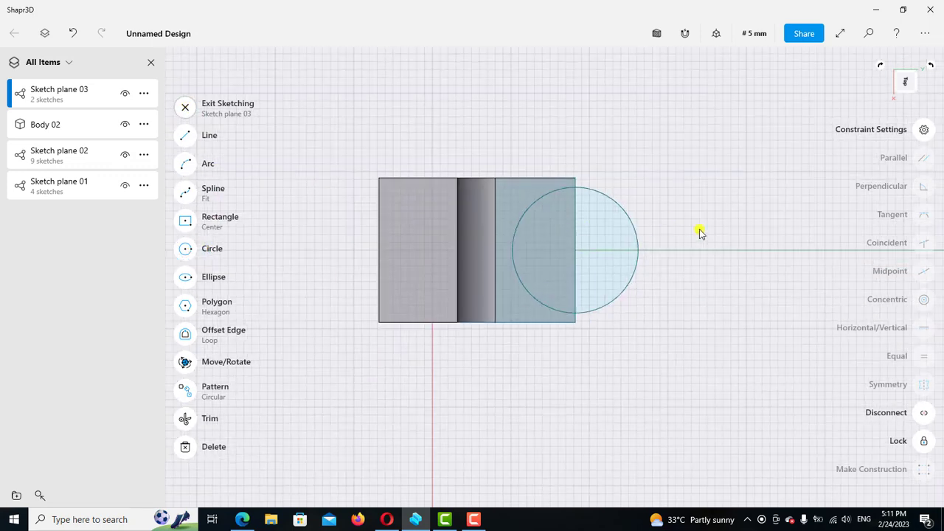
key(Escape)
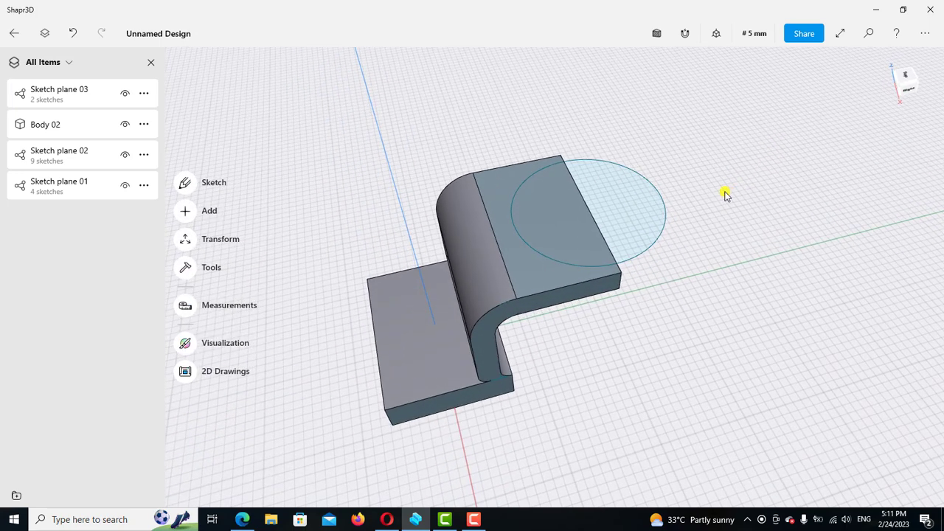
click(124, 126)
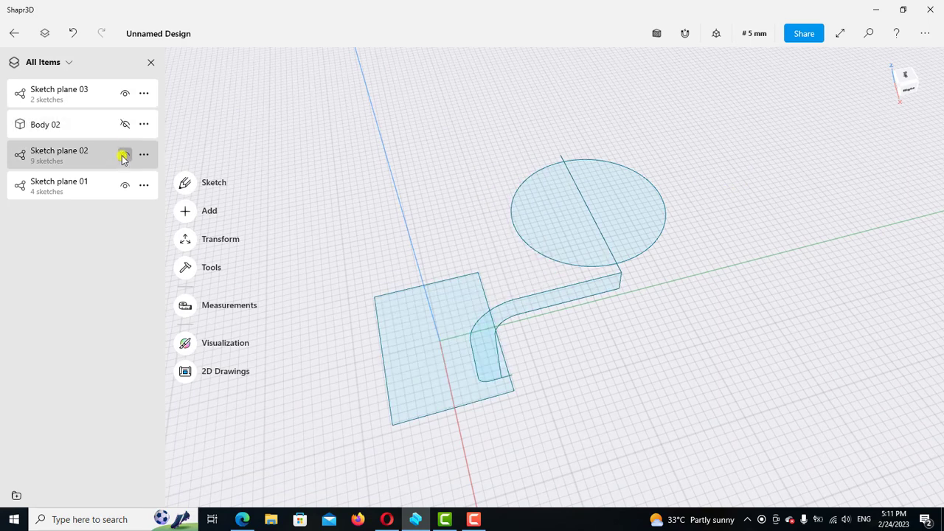
click(123, 156)
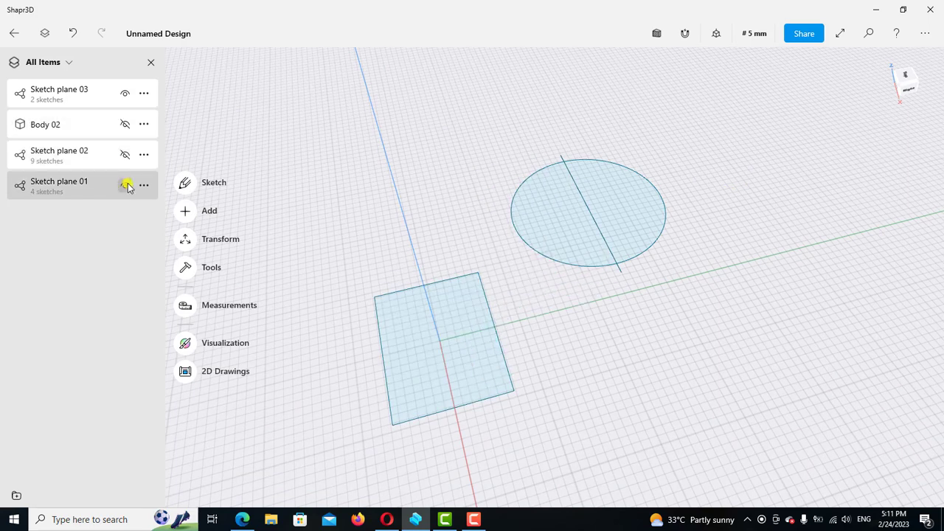
click(125, 186)
scroll(621, 274, up, 2)
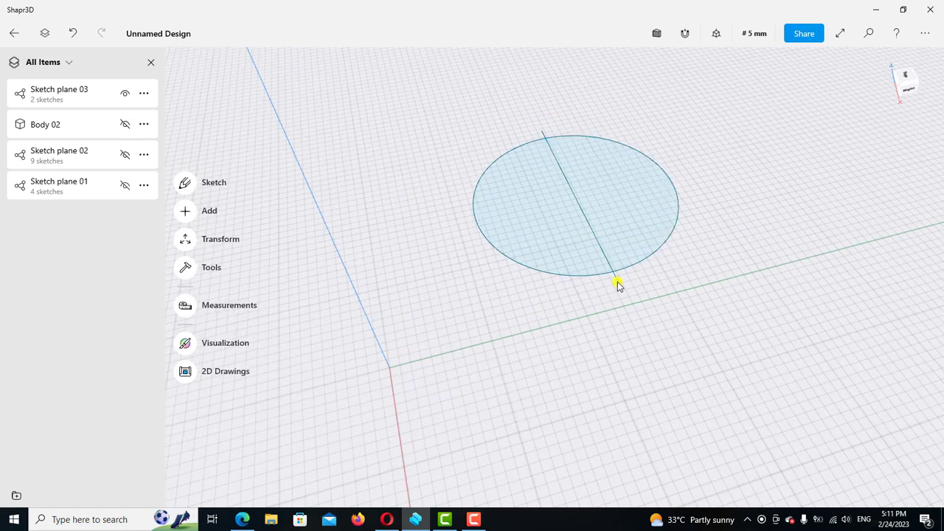
- Check the 92 mm line crossing the circle on Sketch plane 03, then leave sketch editing
click(618, 285)
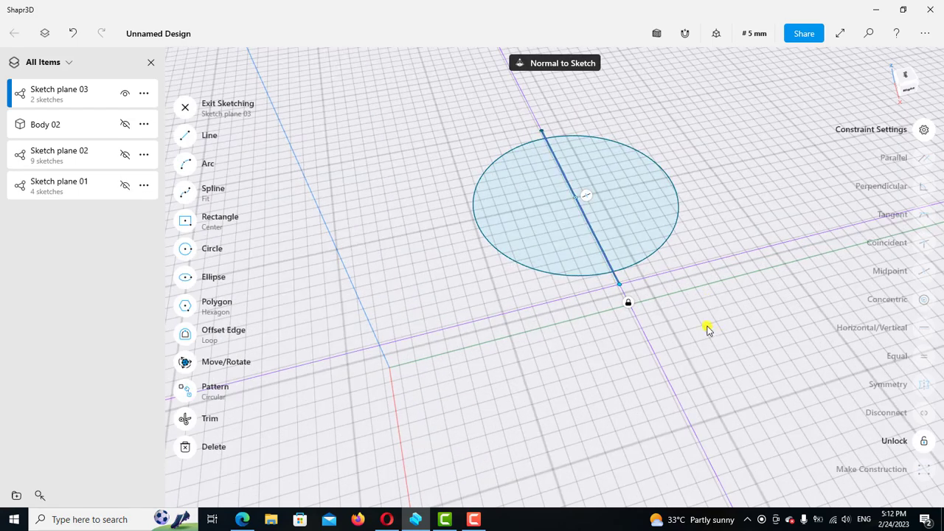
click(706, 330)
click(609, 264)
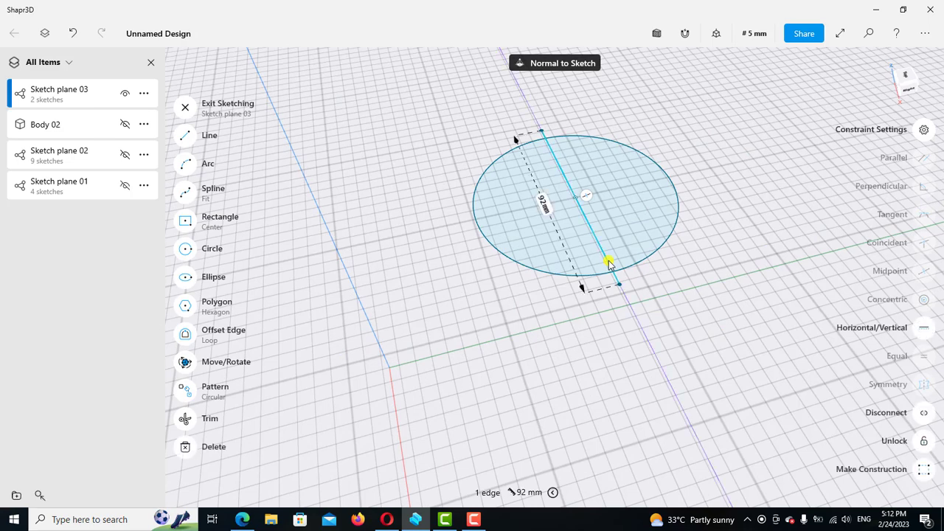
click(456, 298)
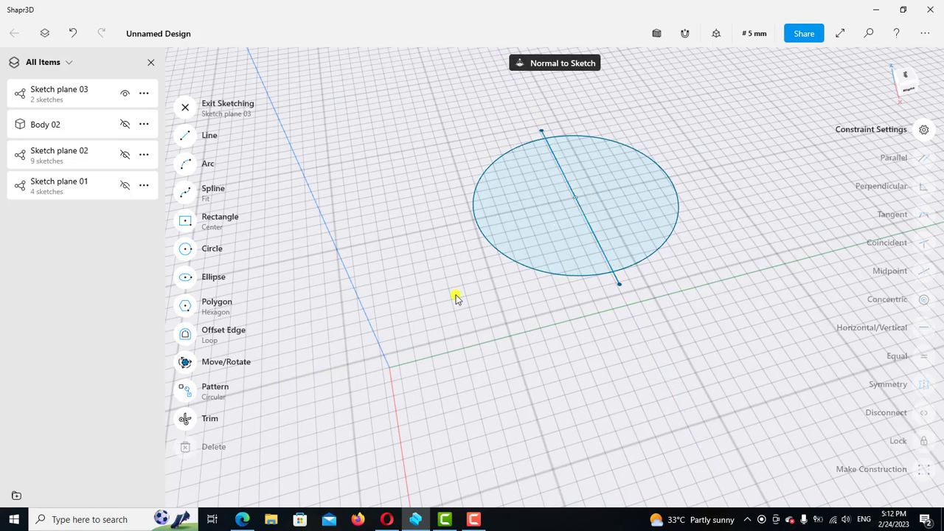
click(593, 235)
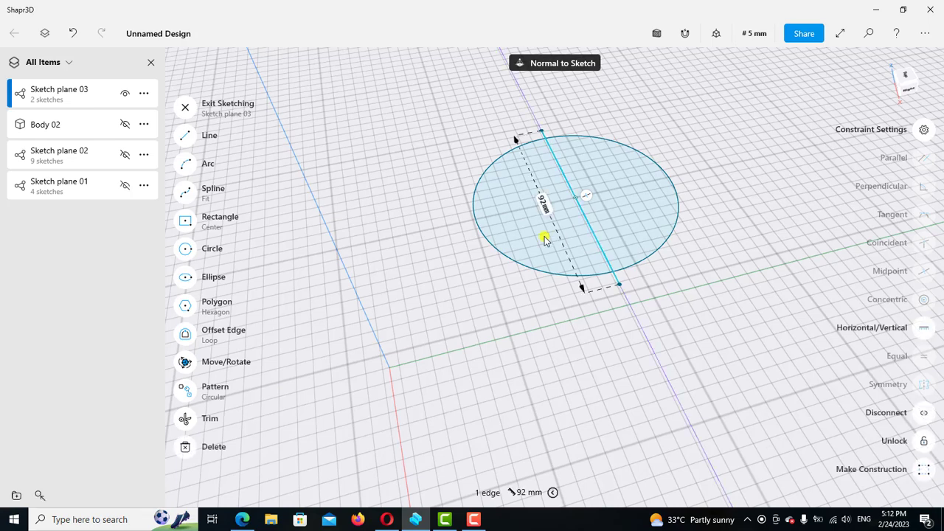
click(185, 110)
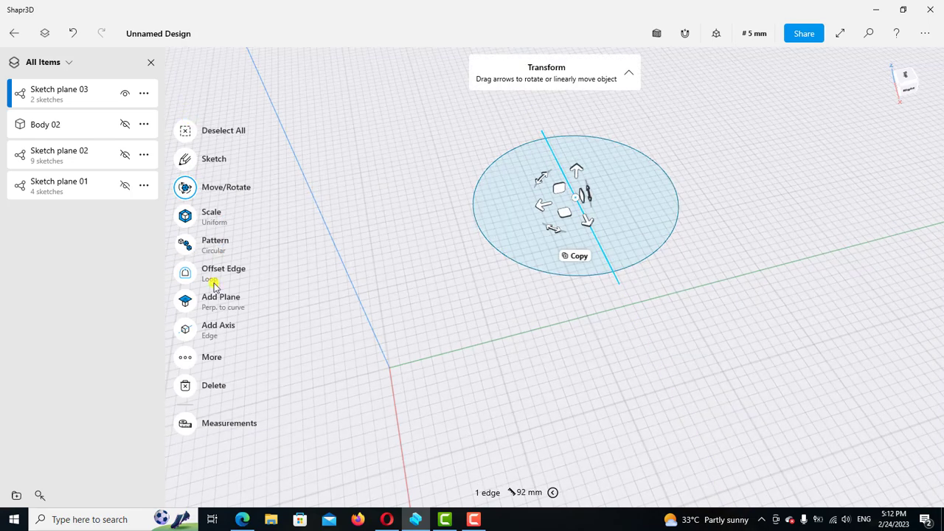
click(447, 372)
- Extrude the 80 mm circle face 37 mm into a cylinder
click(590, 220)
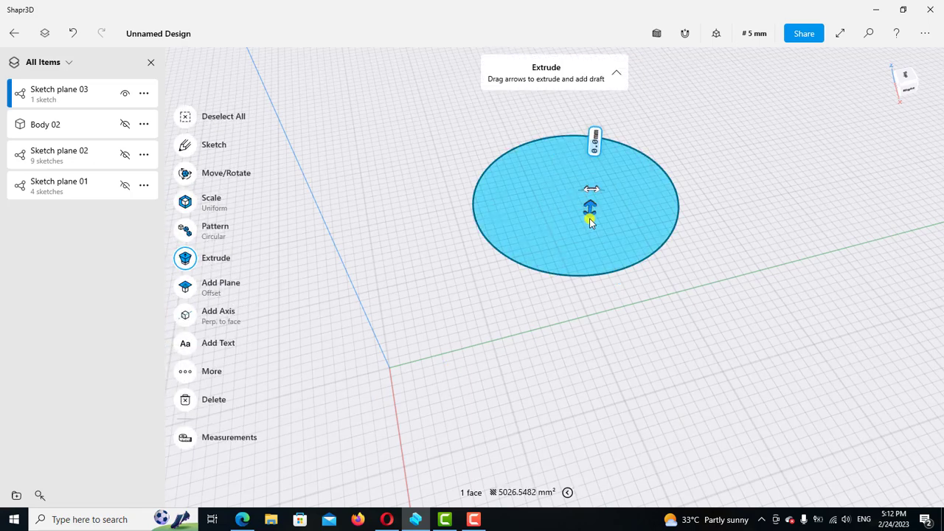
drag(591, 211, 592, 190)
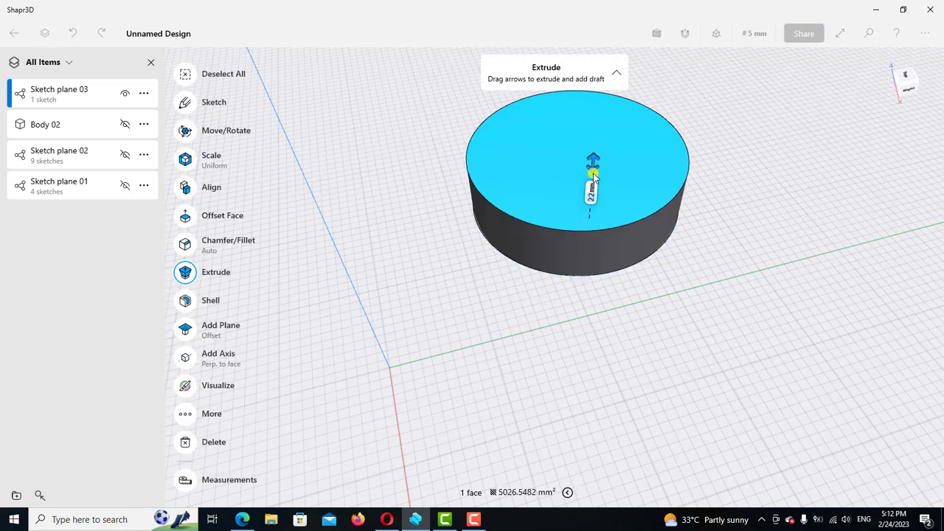
click(592, 190)
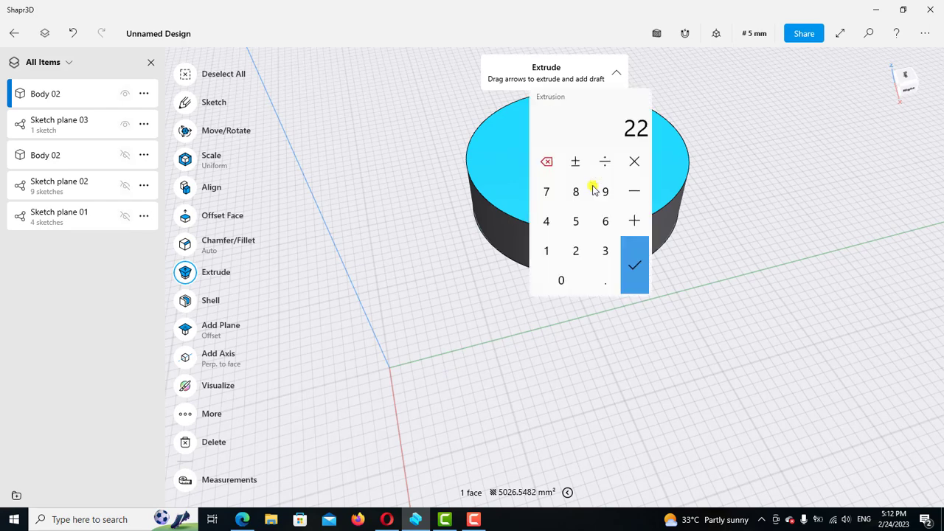
click(603, 251)
click(548, 191)
click(633, 269)
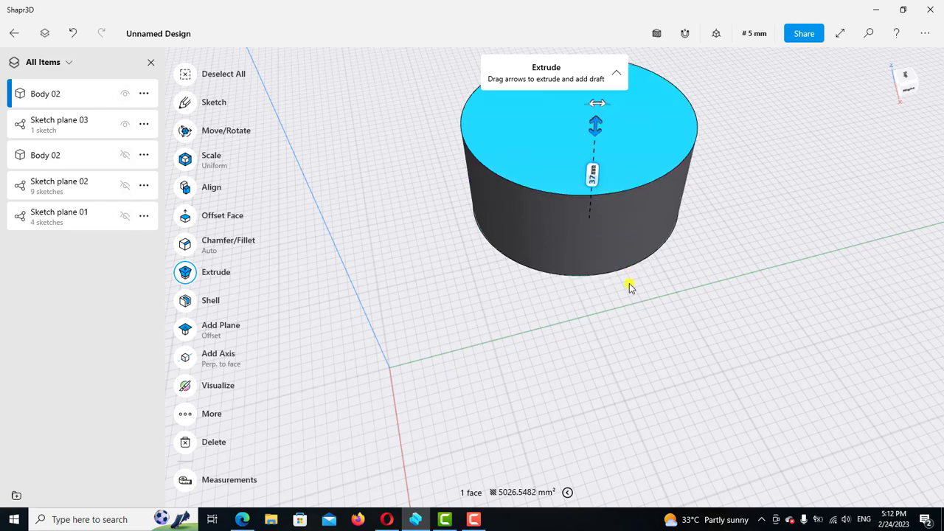
click(645, 332)
- Offset the cylinder's bottom face downward by 37+18 = 55 mm
middle_drag(630, 269, 628, 246)
drag(581, 180, 592, 270)
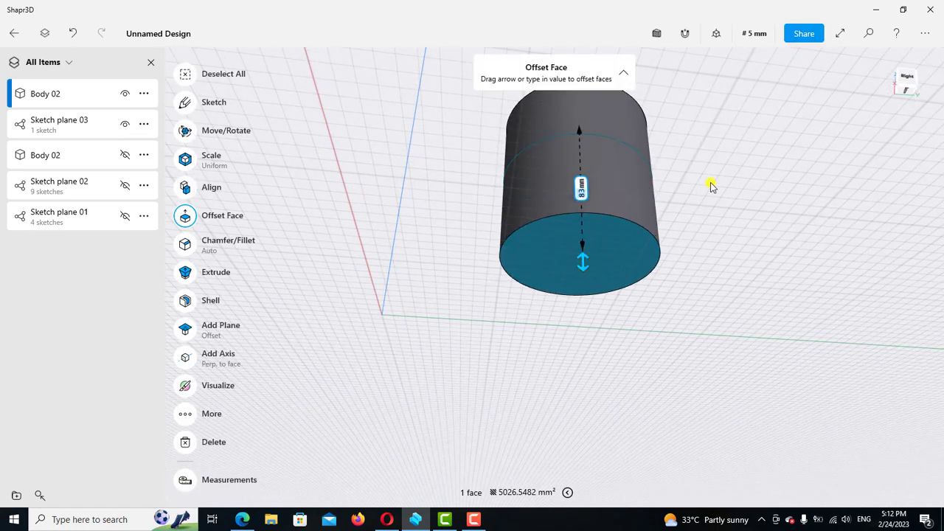
click(582, 193)
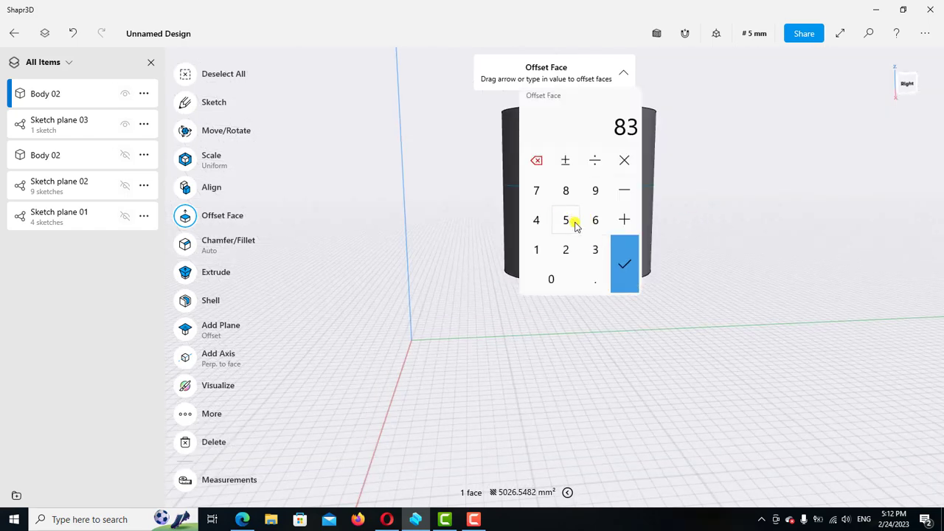
click(595, 249)
click(537, 191)
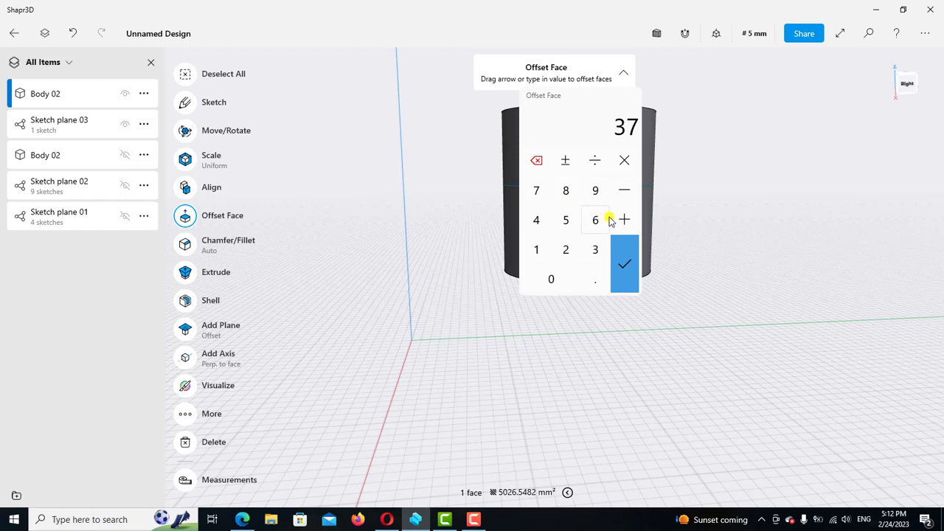
click(613, 221)
click(537, 250)
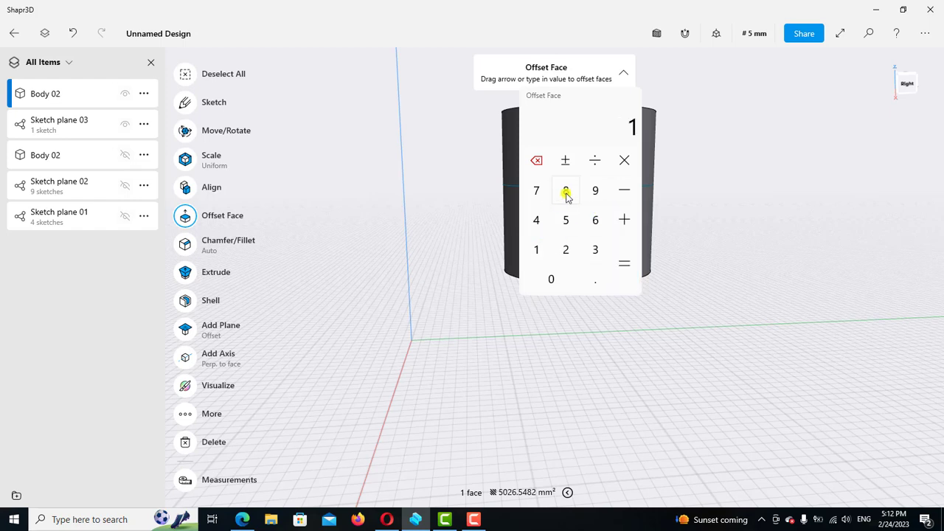
click(566, 193)
click(625, 266)
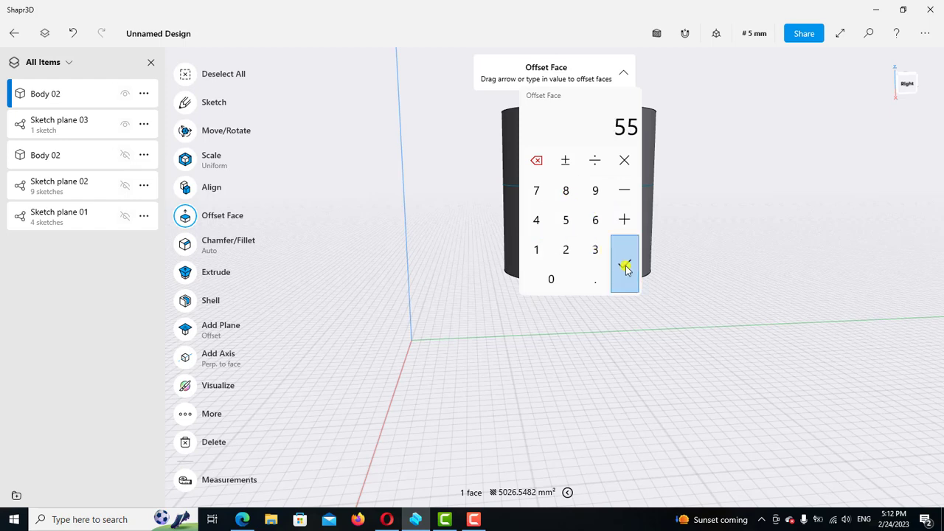
click(625, 267)
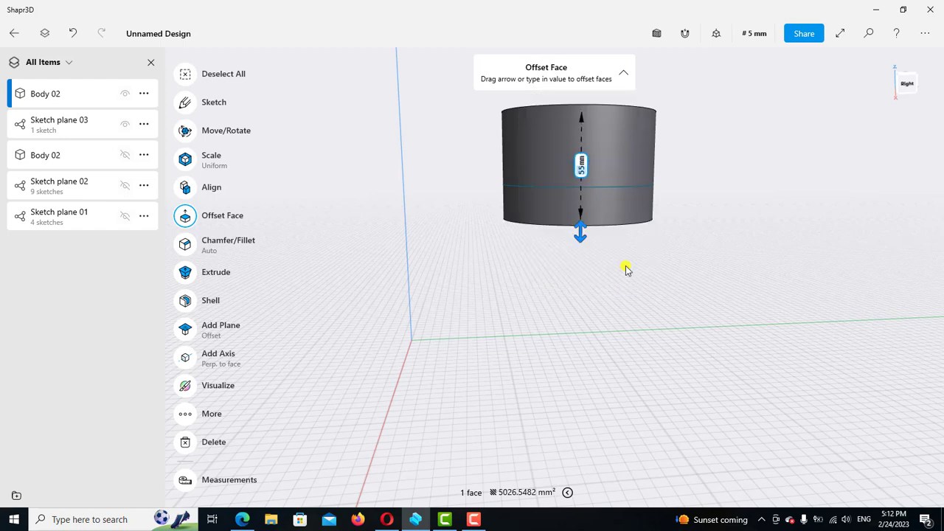
click(695, 258)
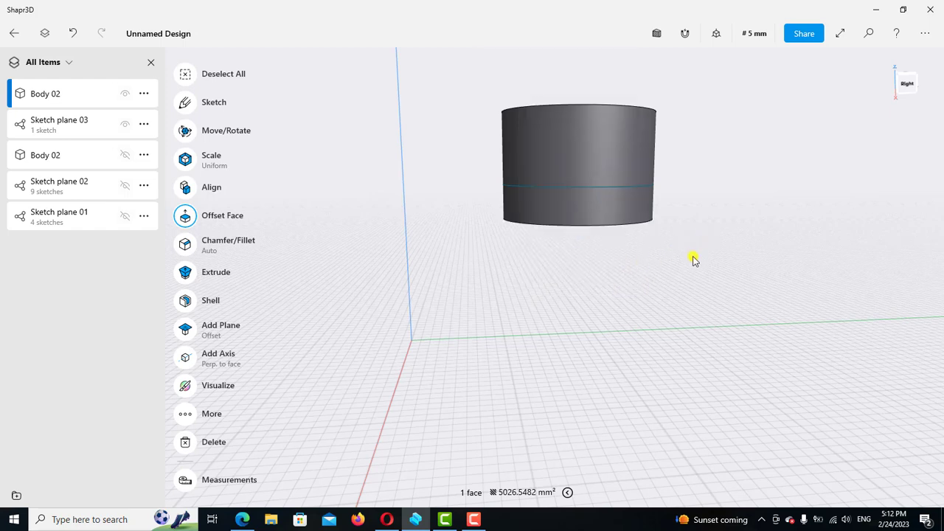
- Show the bracket body Body 02 again and hide Sketch plane 03
click(657, 257)
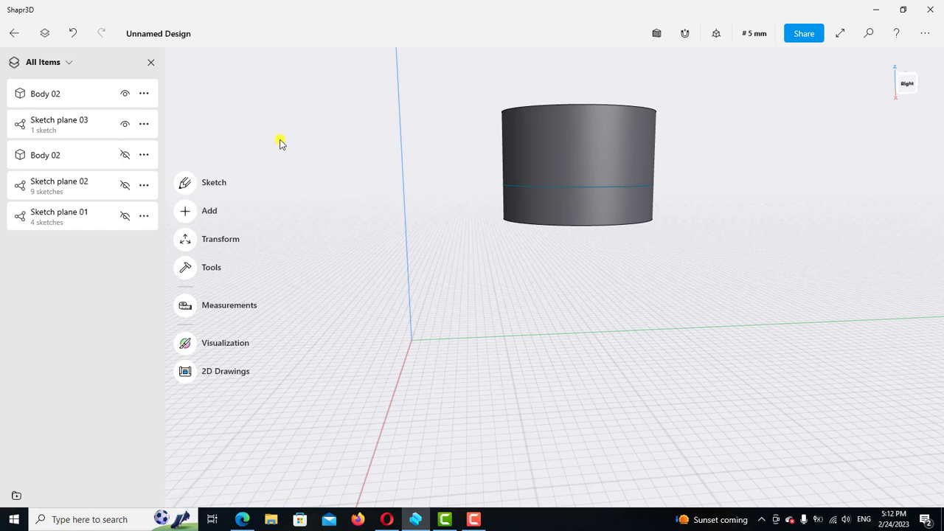
click(124, 156)
scroll(704, 287, down, 2)
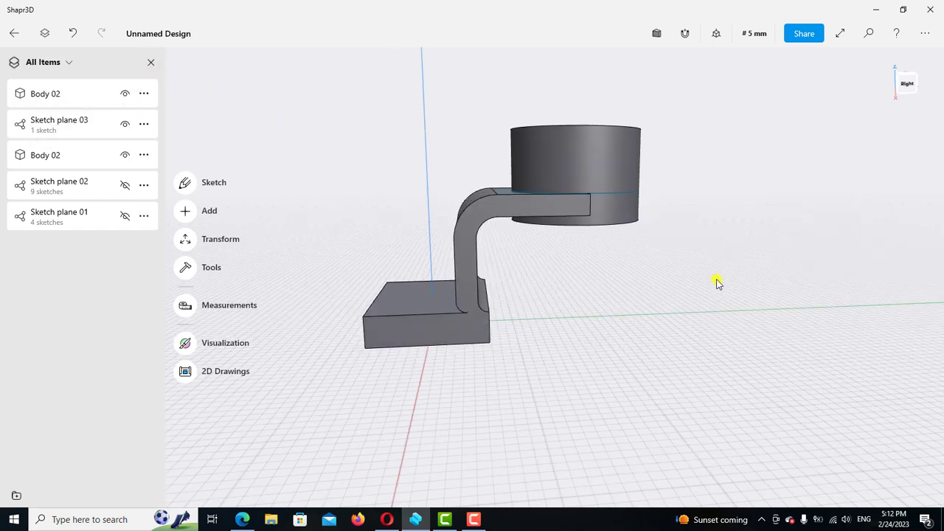
right_drag(705, 289, 718, 299)
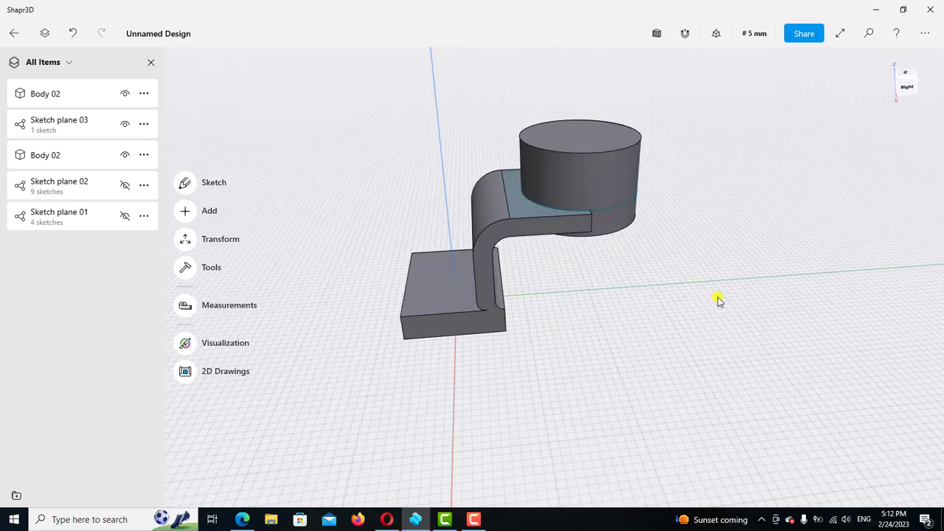
click(125, 124)
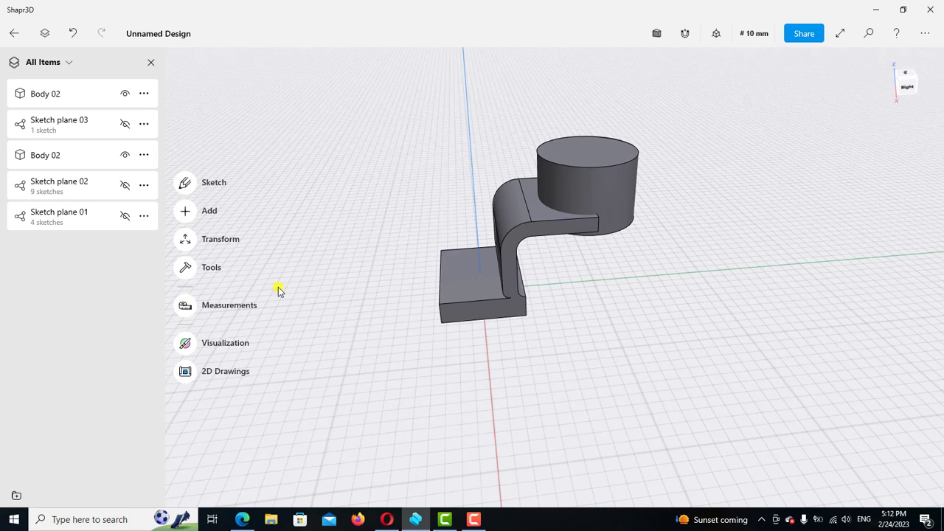
- Union the bracket body and the cylinder into a single body
click(66, 157)
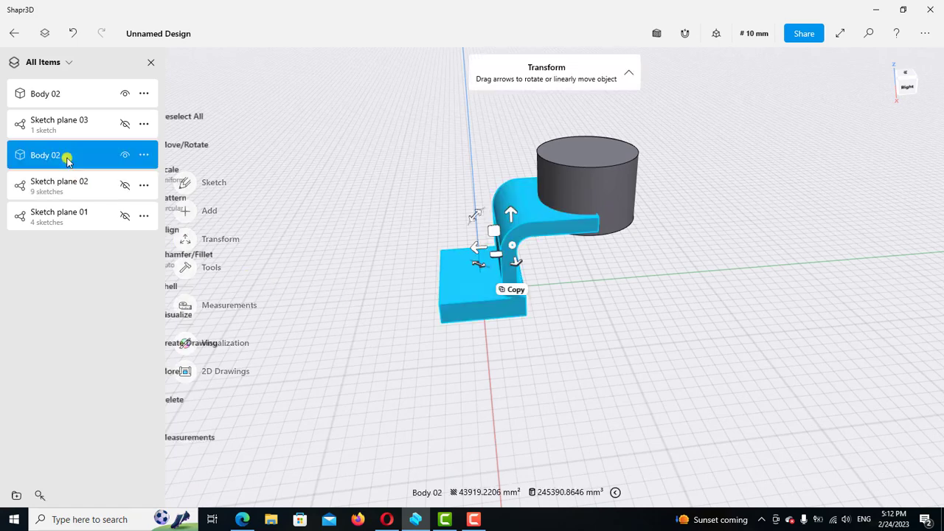
click(69, 98)
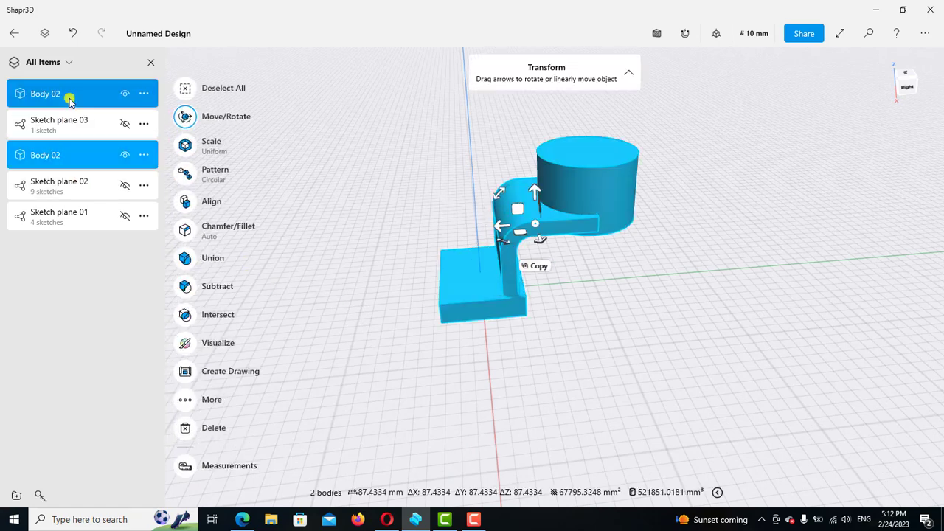
click(185, 258)
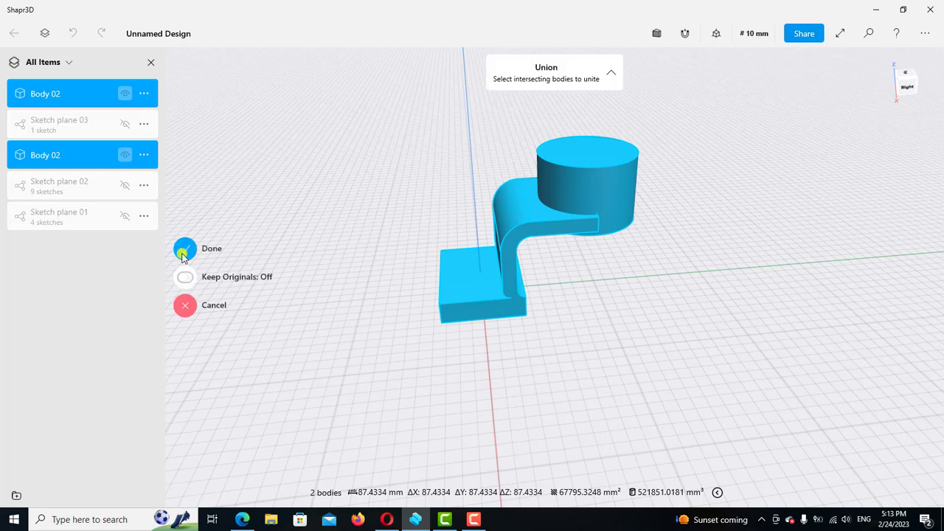
click(185, 249)
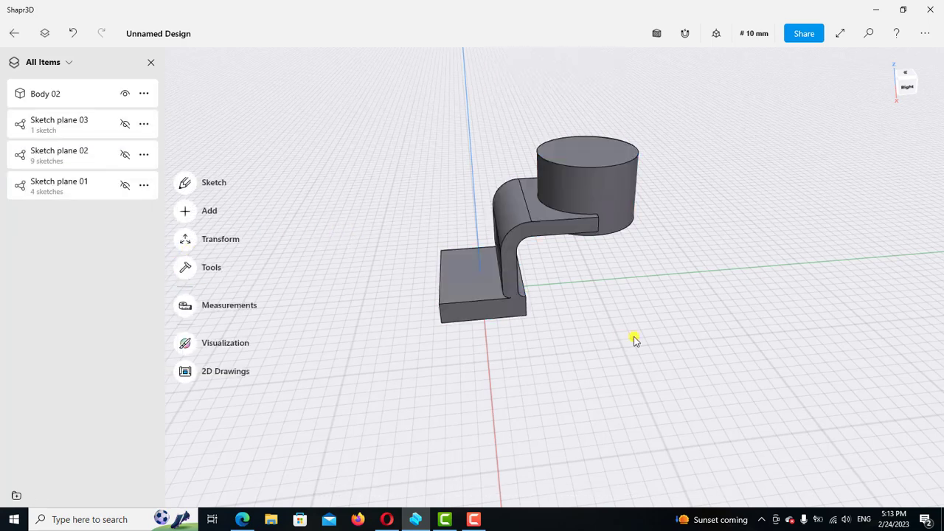
mouse_move(634, 340)
right_down()
mouse_move(691, 312)
mouse_move(691, 280)
mouse_move(697, 366)
mouse_move(708, 282)
right_up()
- Sketch a 50 mm circle centred on the cylindrical boss's top face
double_click(593, 192)
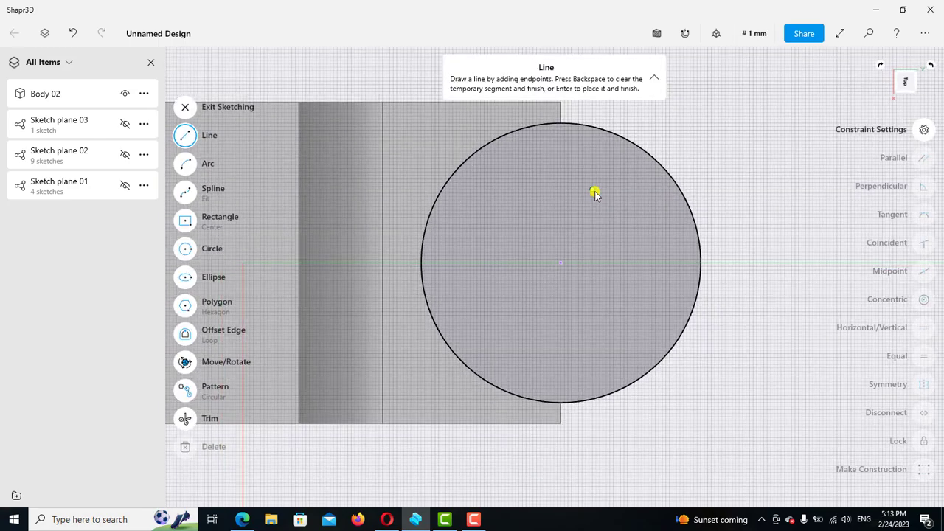
click(185, 249)
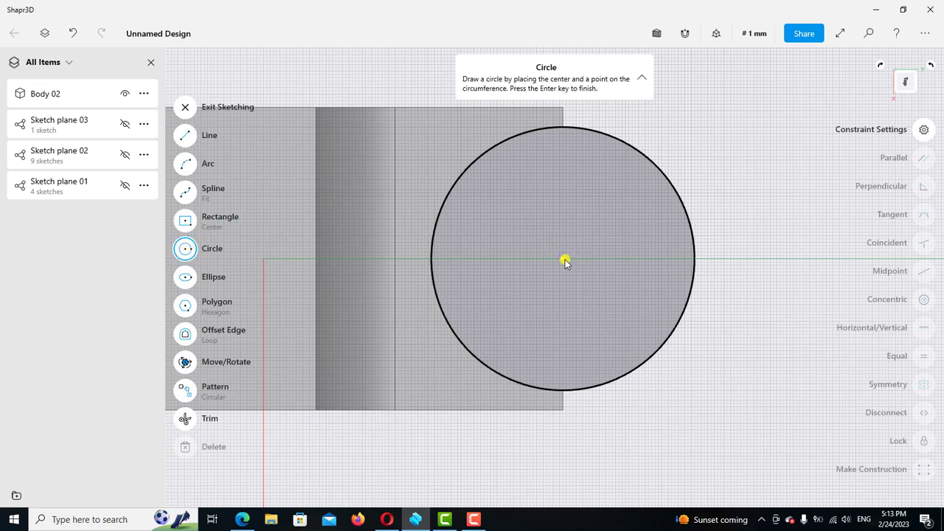
click(564, 259)
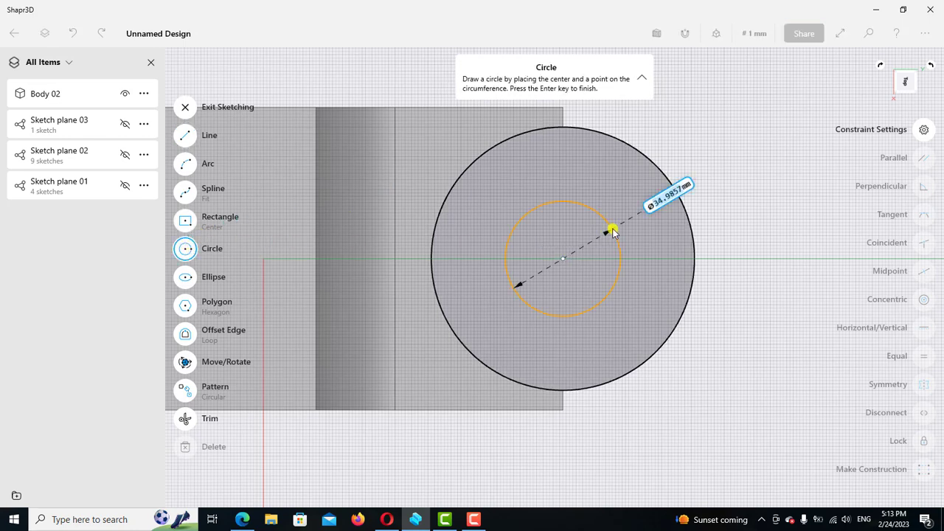
text(50)
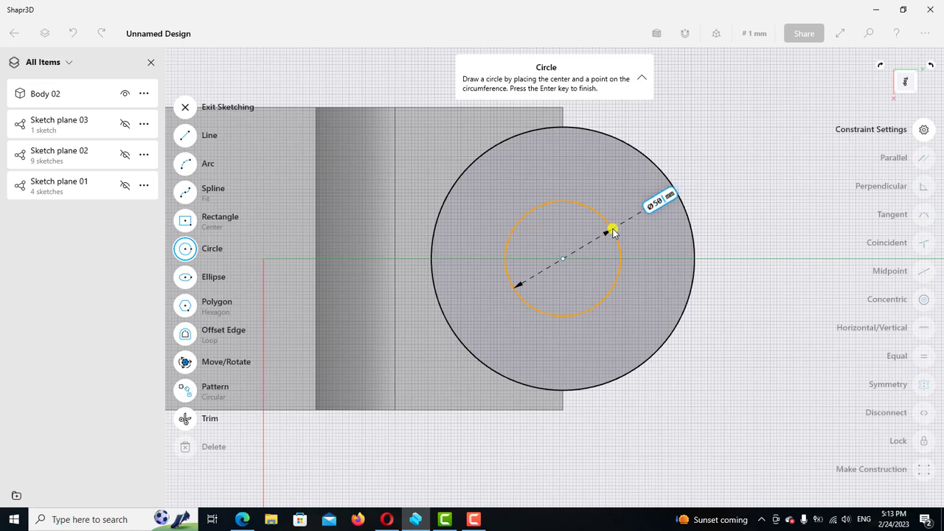
key(Return)
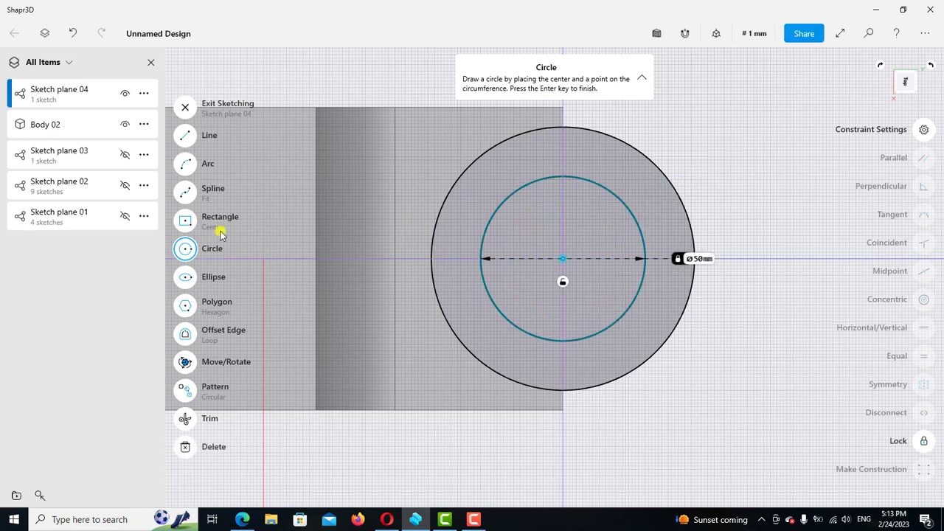
click(184, 248)
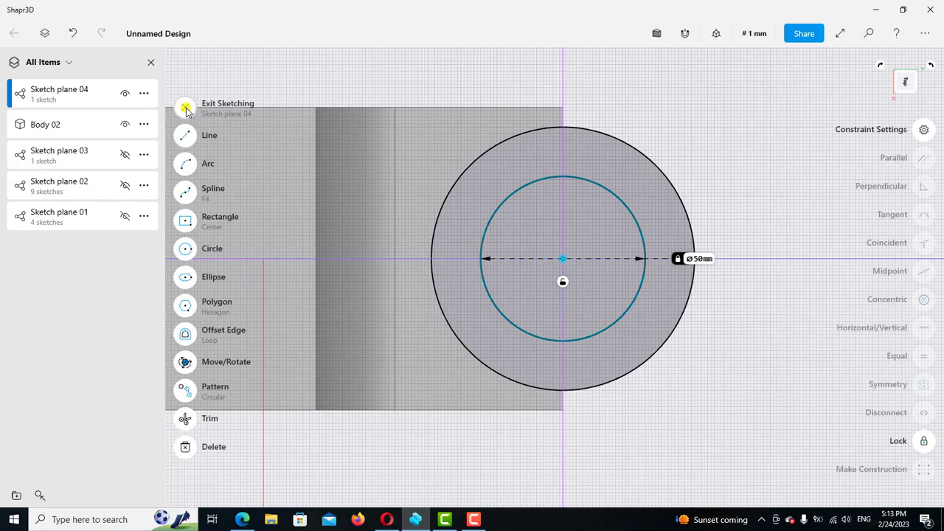
scroll(410, 201, down, 3)
- Extrude the inner 50 mm circle down -155 mm to hollow out the boss
key(Escape)
right_drag(704, 319, 598, 196)
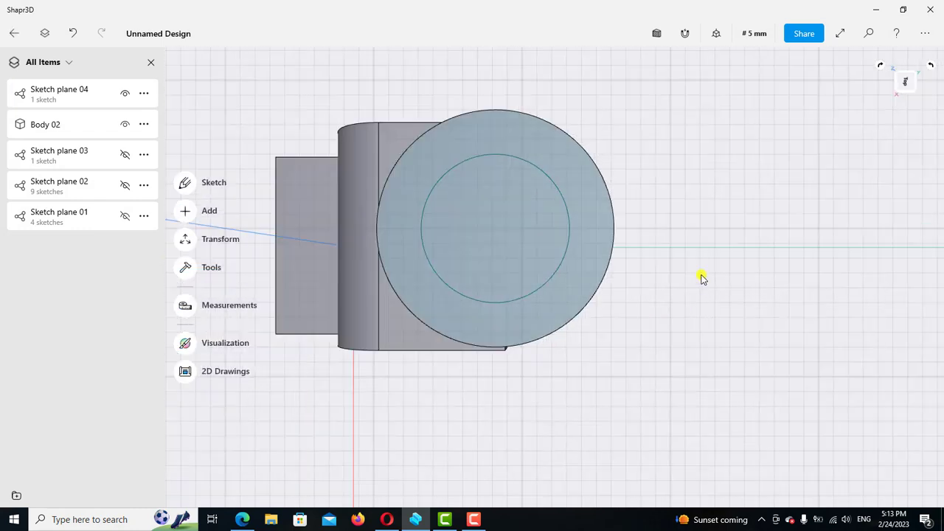
click(514, 156)
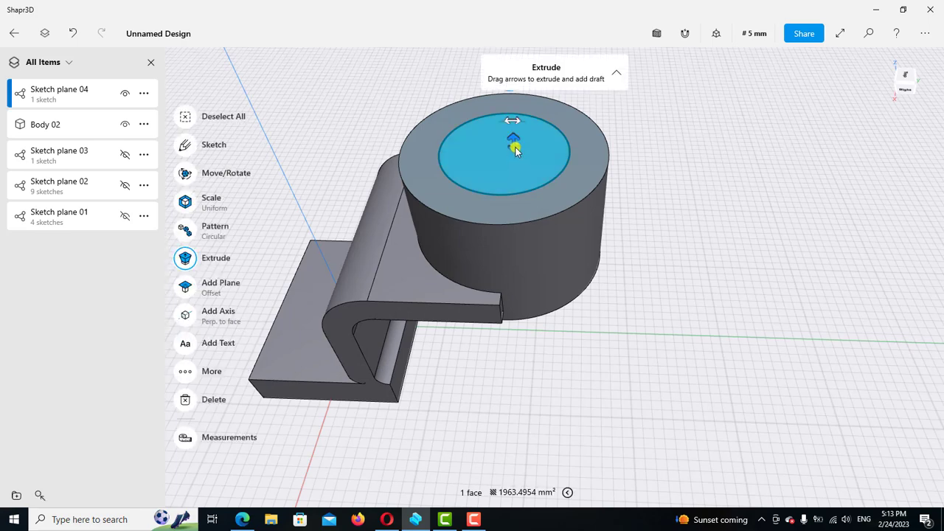
drag(516, 150, 588, 358)
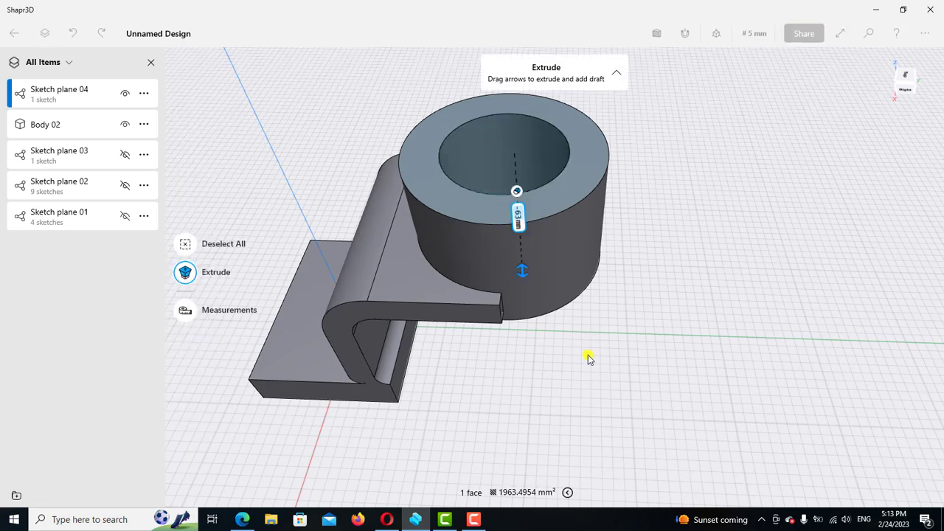
click(689, 279)
mouse_move(708, 267)
right_down()
mouse_move(752, 226)
mouse_move(763, 200)
mouse_move(744, 228)
mouse_move(765, 228)
mouse_move(780, 177)
right_up()
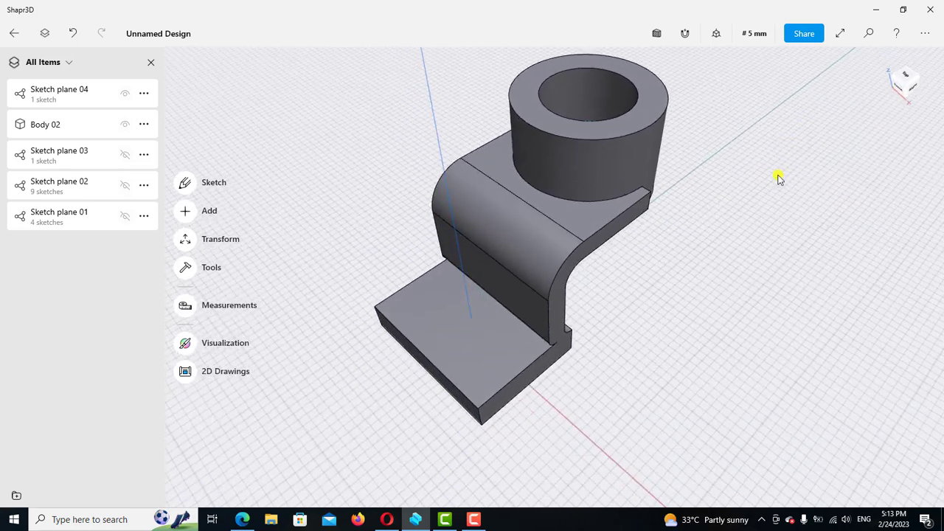
- Sketch a 16 mm diameter circle on the base plate's top face
double_click(467, 350)
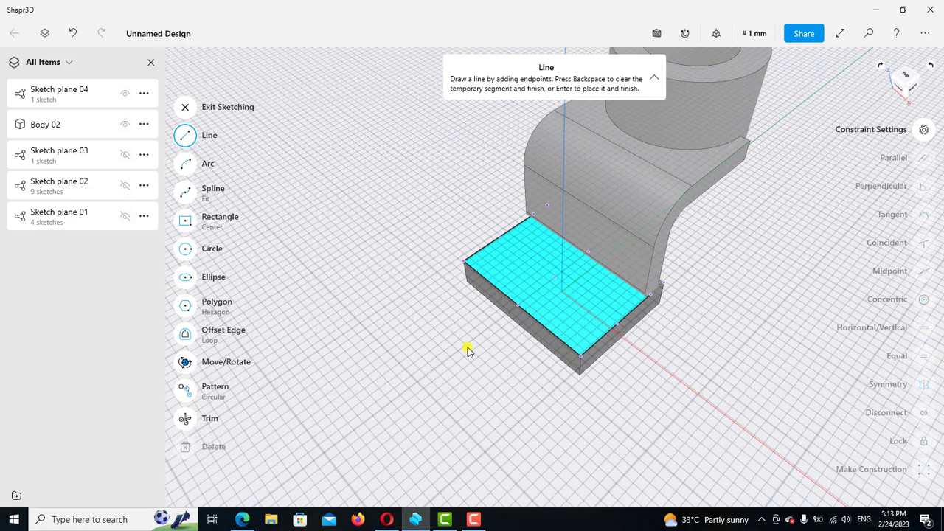
scroll(502, 301, down, 3)
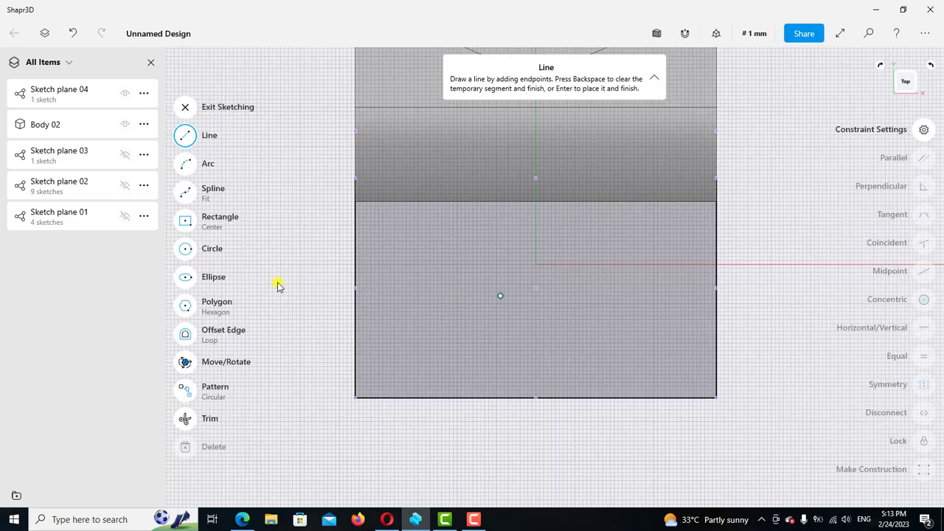
click(186, 251)
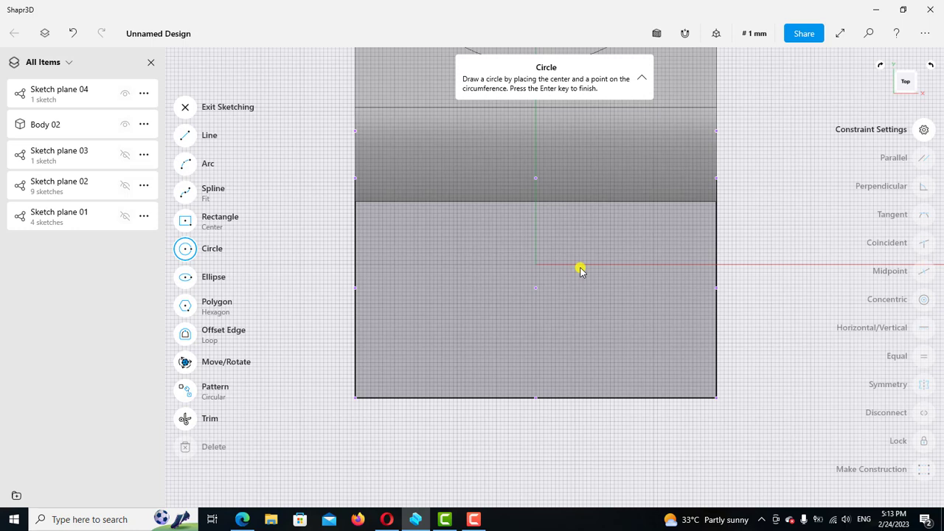
click(630, 268)
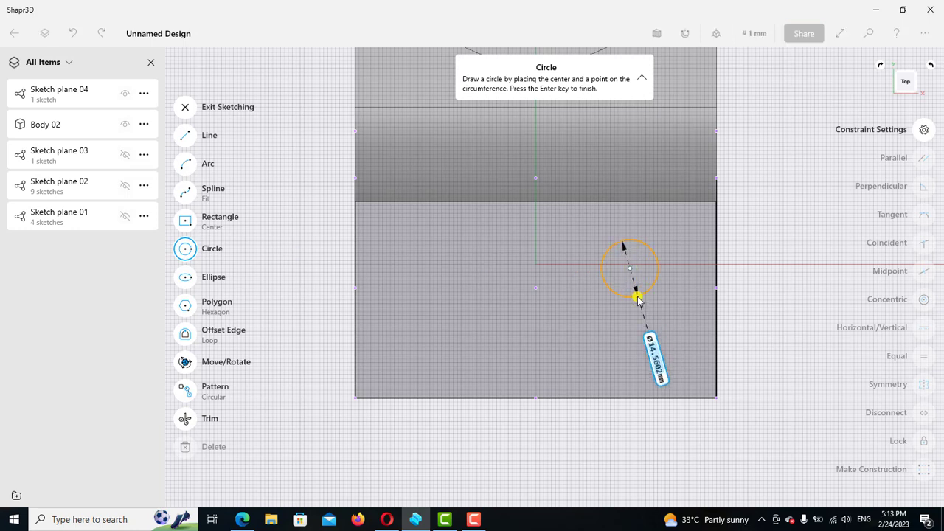
text(16)
key(Return)
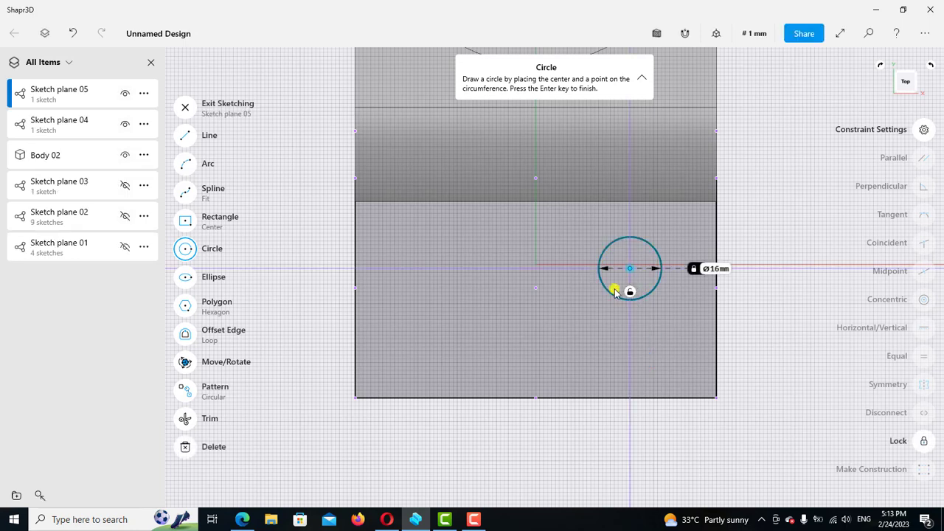
click(186, 249)
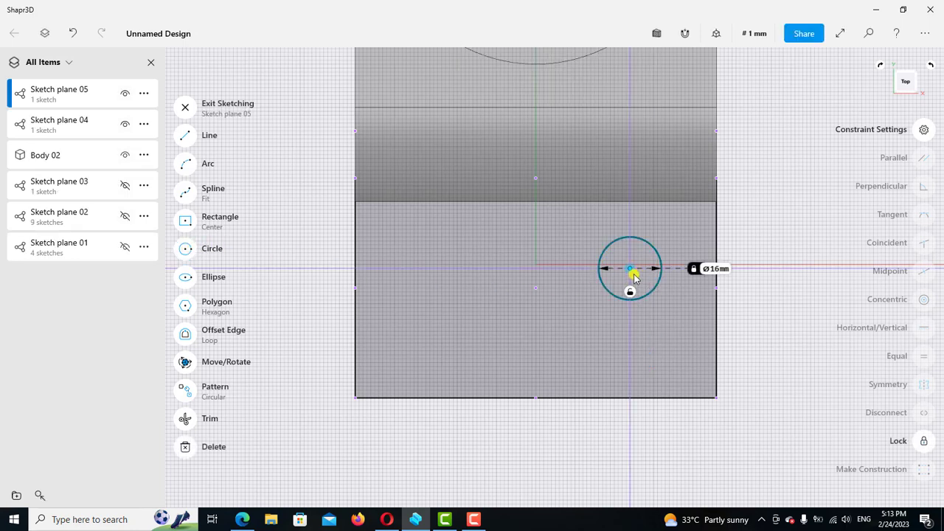
- Change the circle's distance from the plate's right edge from 22 mm to 20 mm
click(717, 313)
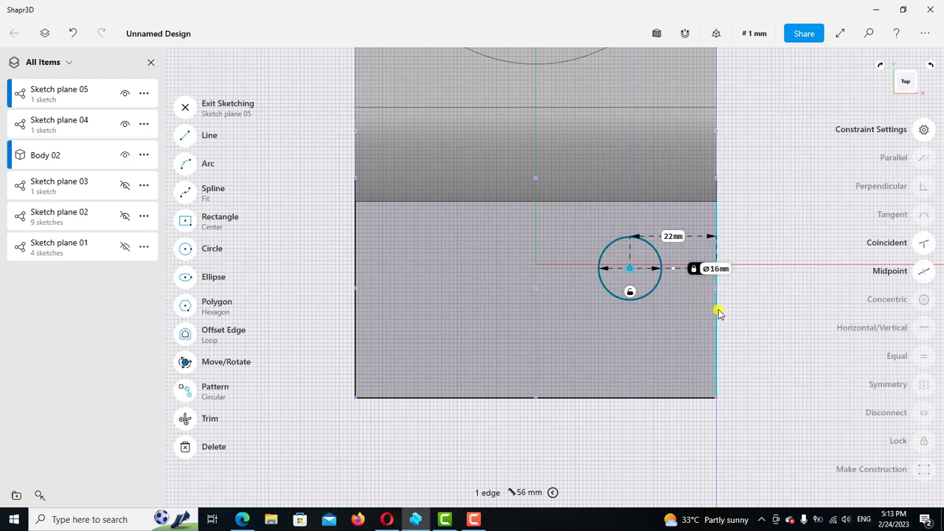
click(675, 237)
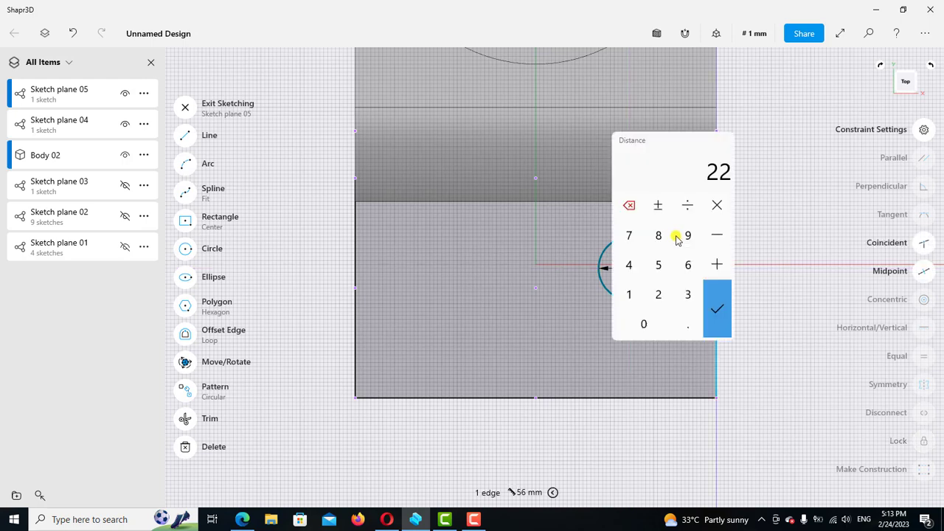
click(658, 294)
click(645, 325)
click(716, 310)
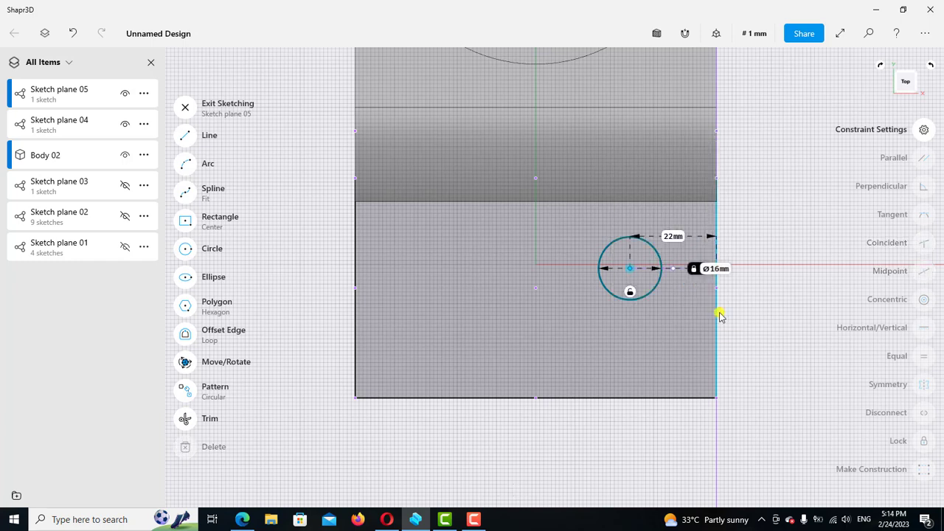
- Change the circle's distance from the plate's bottom edge from 33 mm to 28 mm
click(638, 269)
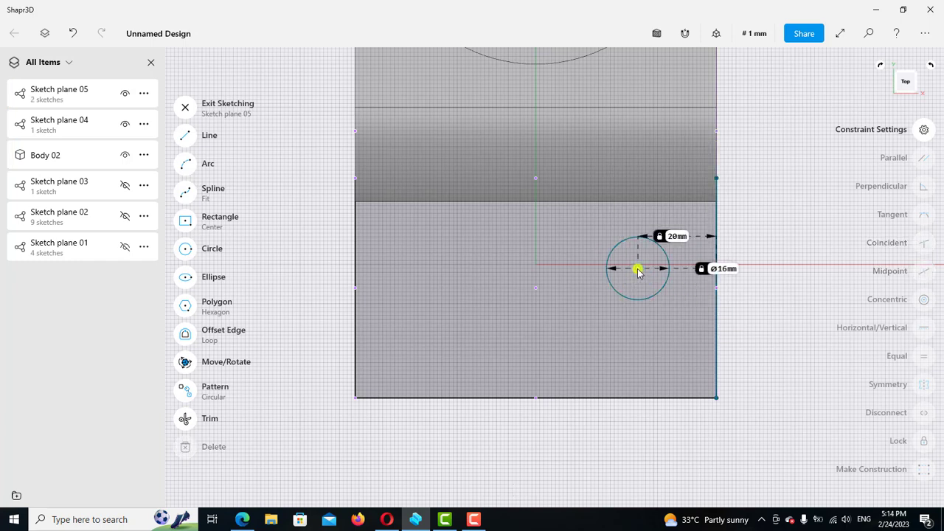
click(646, 398)
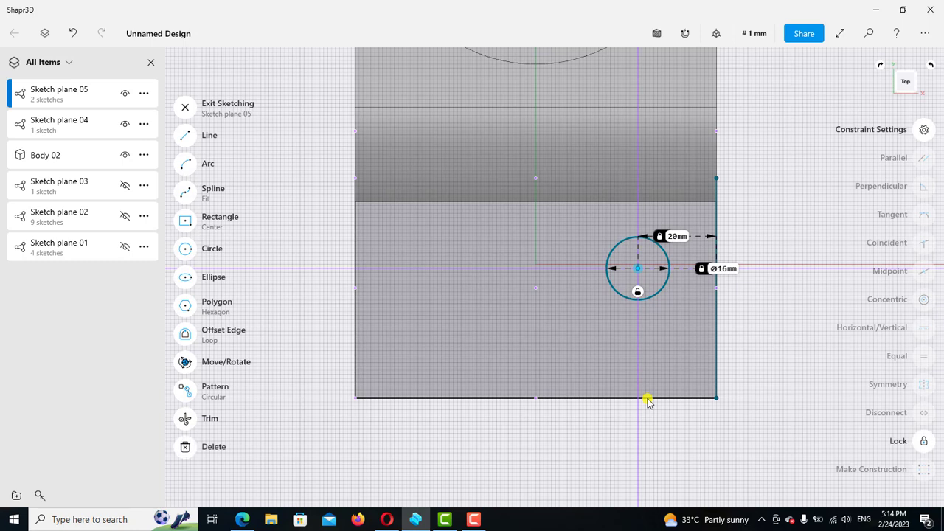
click(646, 399)
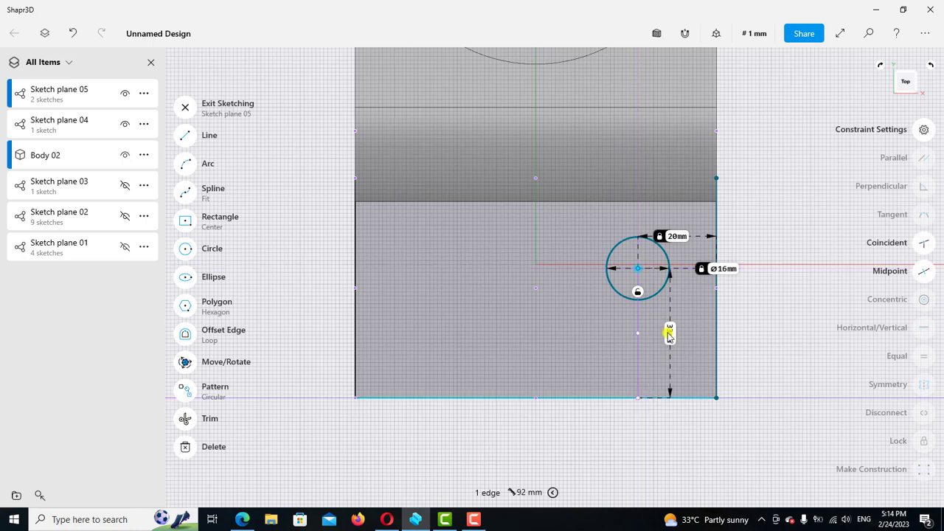
click(670, 333)
click(656, 391)
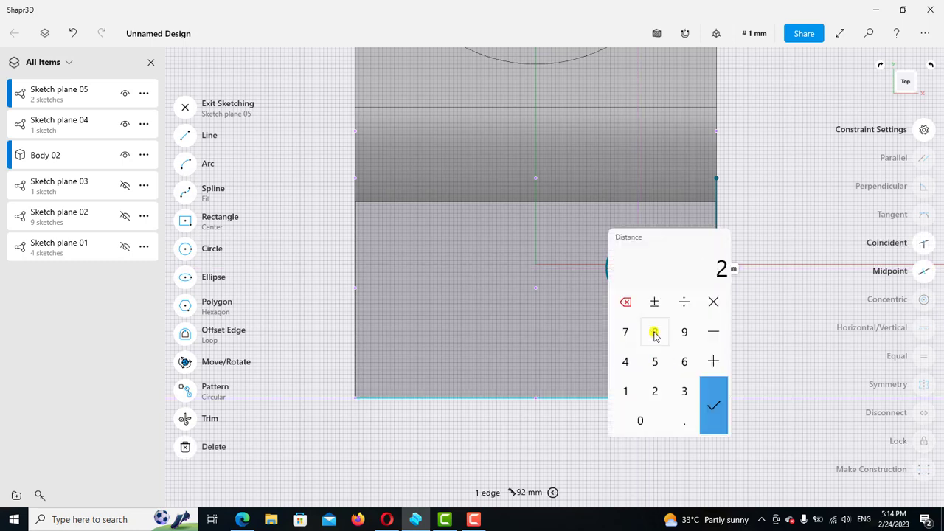
click(654, 332)
click(714, 404)
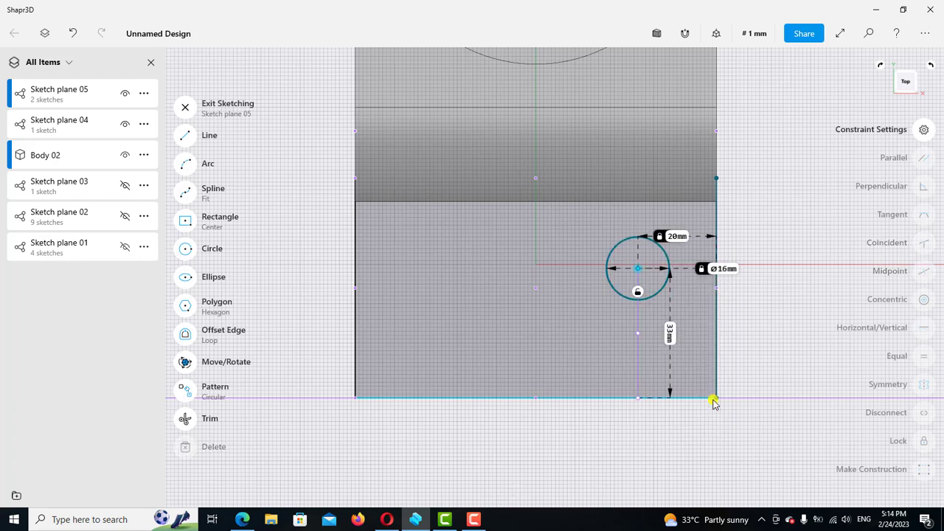
click(798, 348)
scroll(775, 335, down, 3)
right_drag(748, 280, 747, 264)
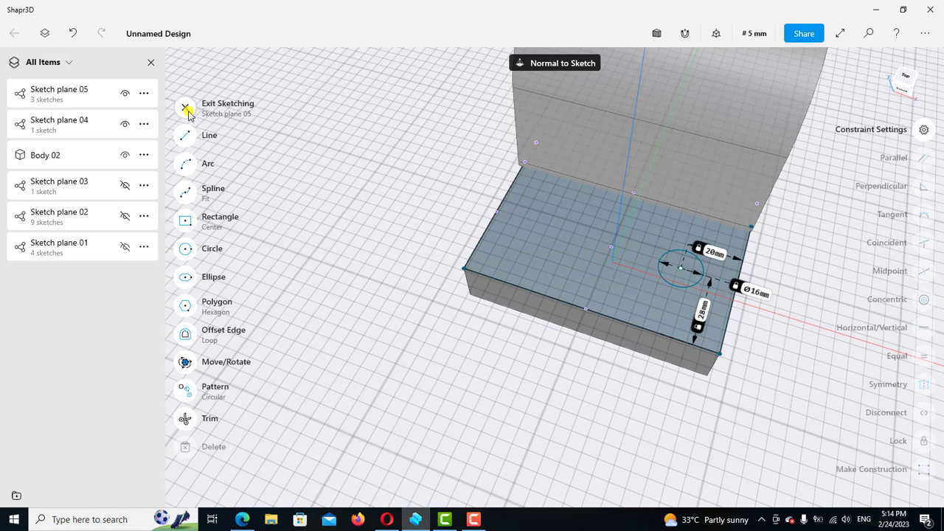
- Extrude the 16 mm circle down -38 mm through the base plate as a bolt hole
click(187, 110)
right_drag(826, 396, 791, 372)
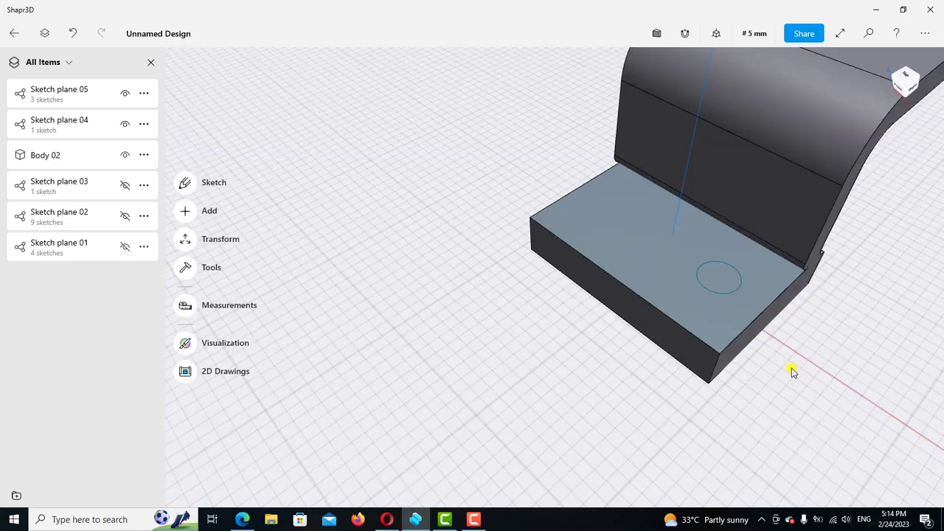
scroll(792, 373, up, 1)
scroll(759, 338, up, 1)
scroll(745, 309, up, 1)
scroll(735, 288, up, 1)
click(730, 284)
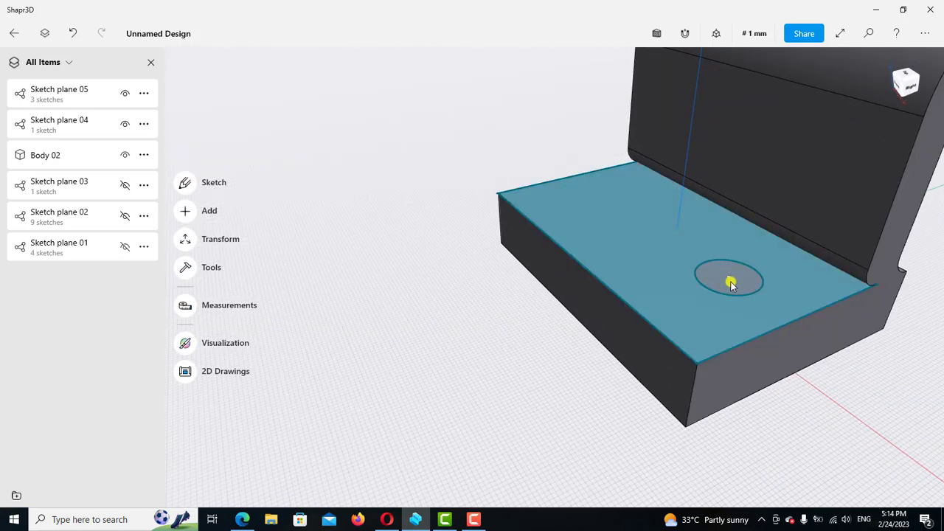
click(730, 284)
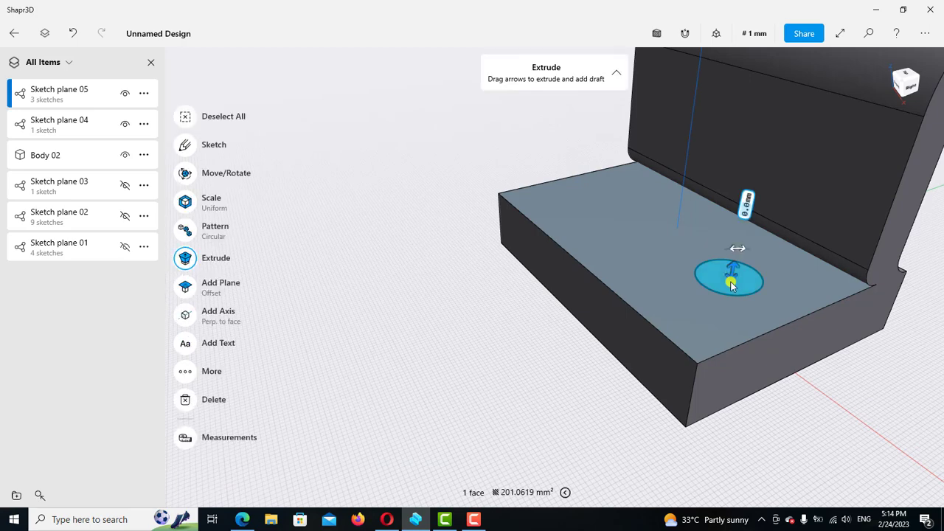
drag(730, 274, 727, 389)
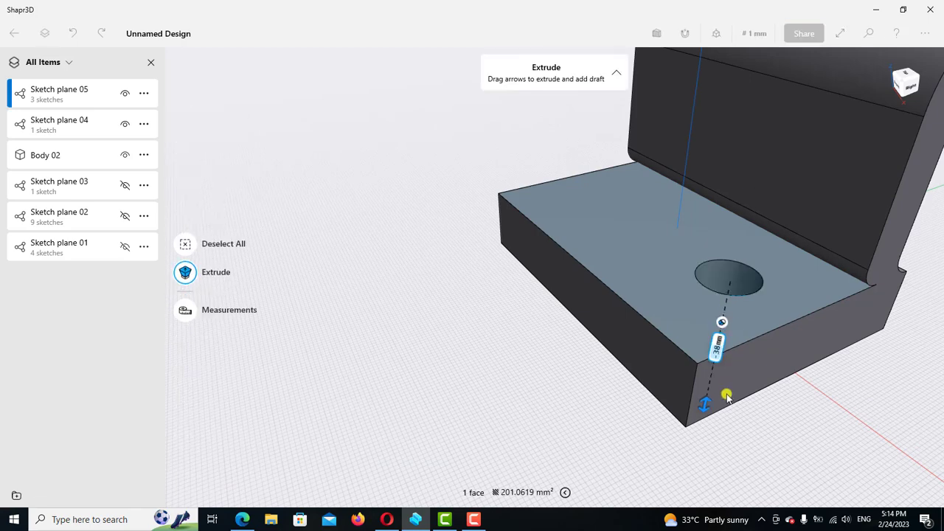
click(784, 411)
scroll(820, 407, down, 2)
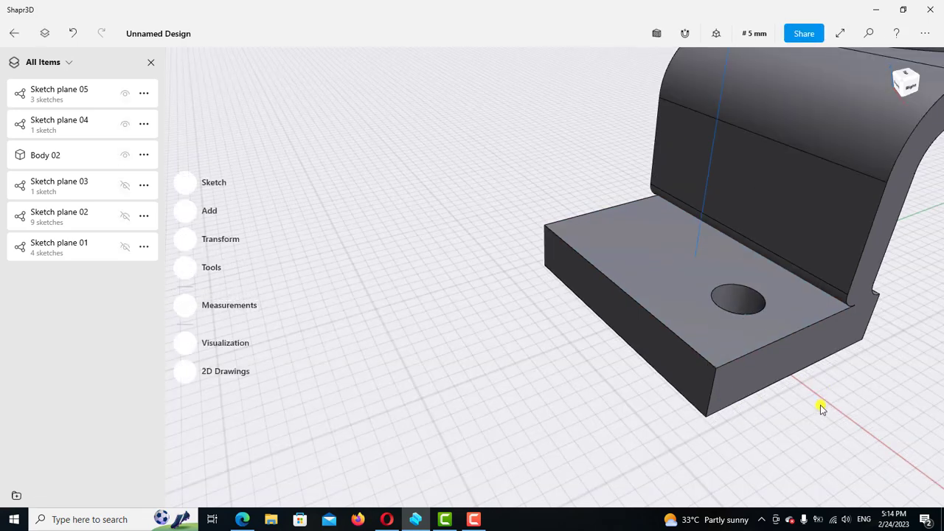
middle_drag(826, 407, 621, 387)
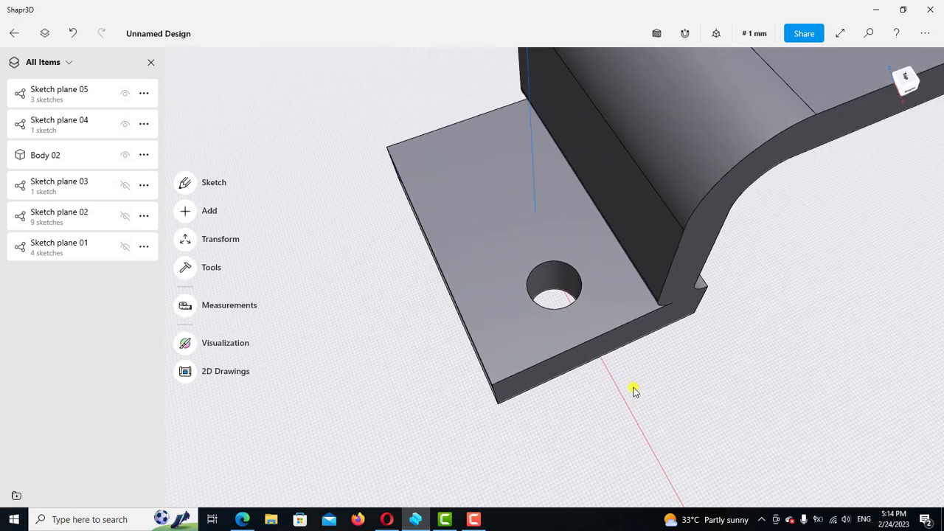
mouse_move(621, 386)
right_down()
mouse_move(691, 387)
mouse_move(701, 363)
right_up()
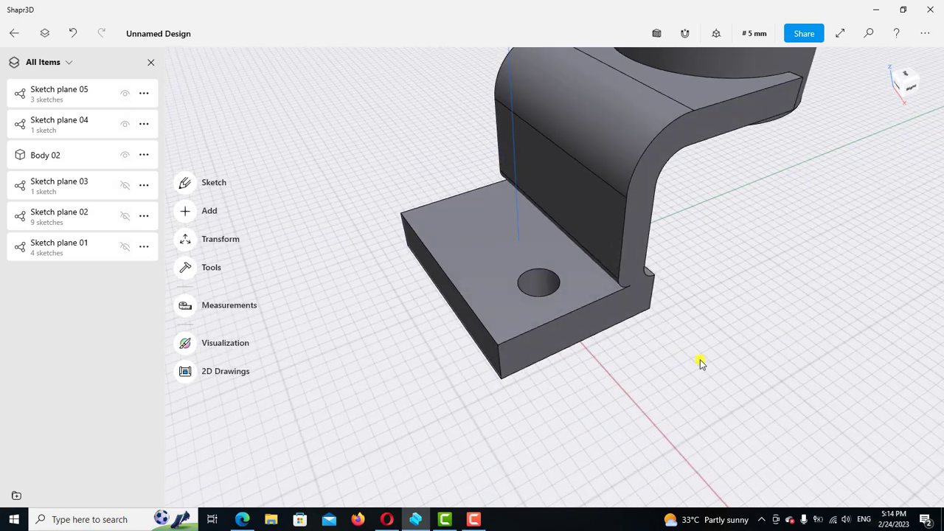
- Mirror the 16 mm hole across the chosen plane, keeping the original hole
click(538, 285)
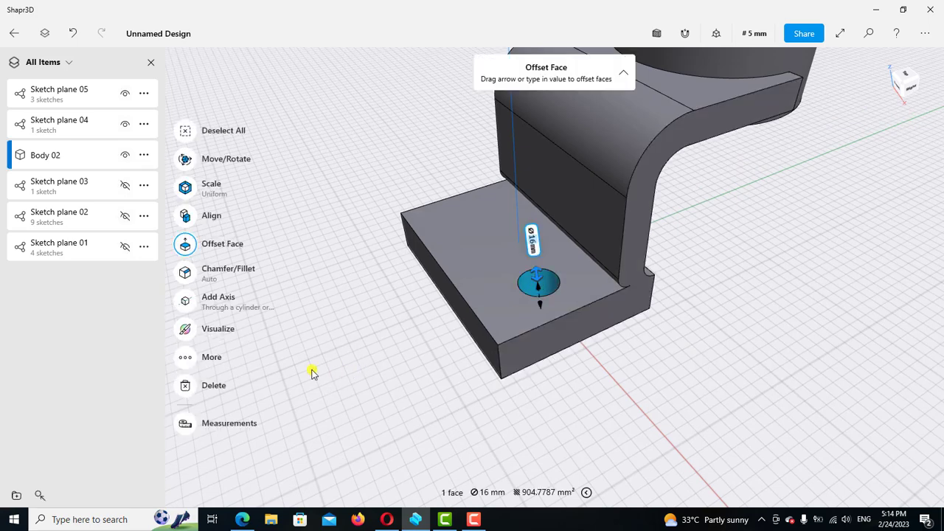
click(189, 359)
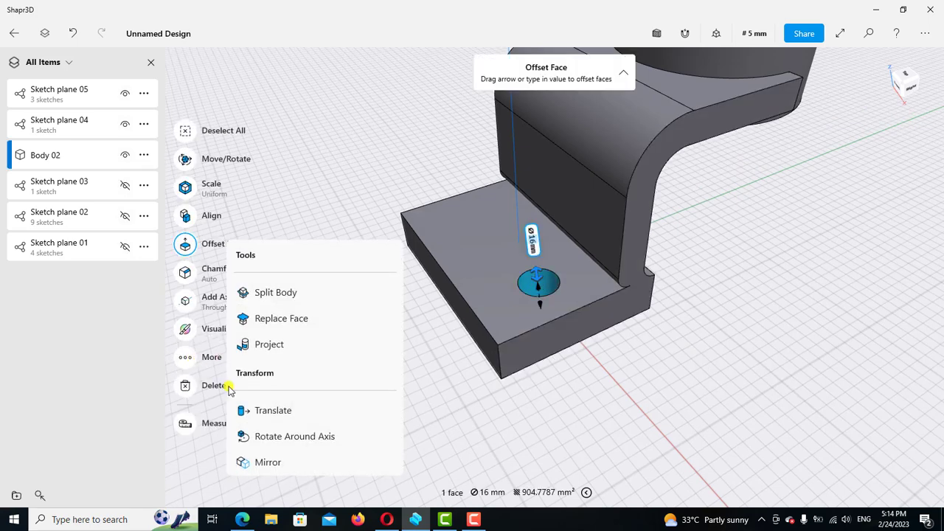
click(267, 461)
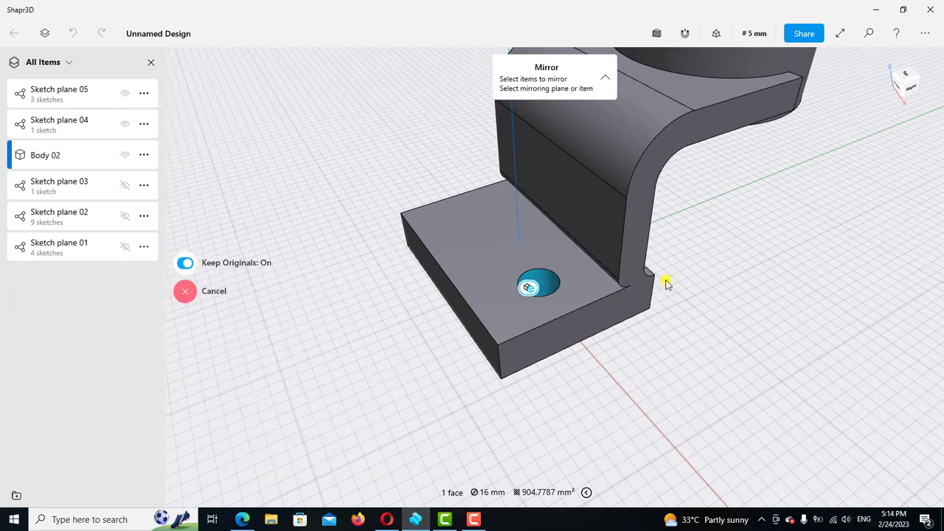
click(685, 213)
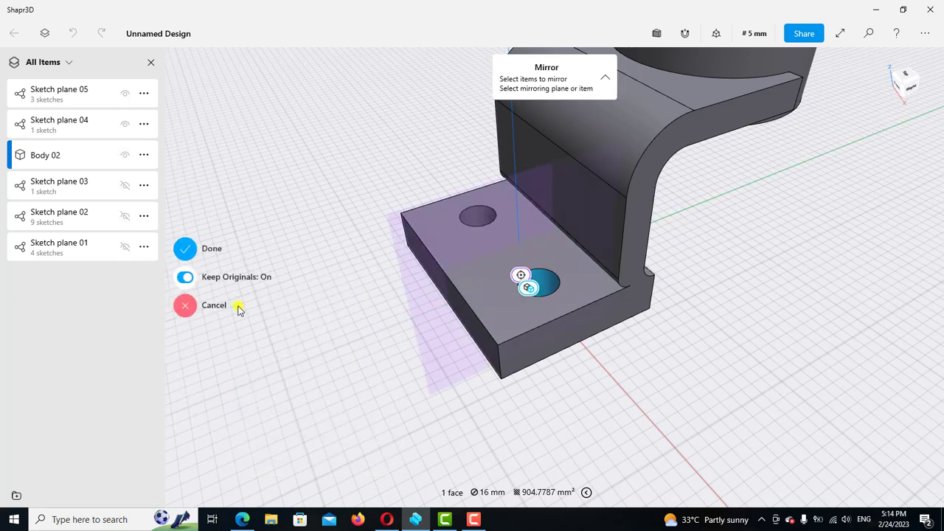
click(184, 249)
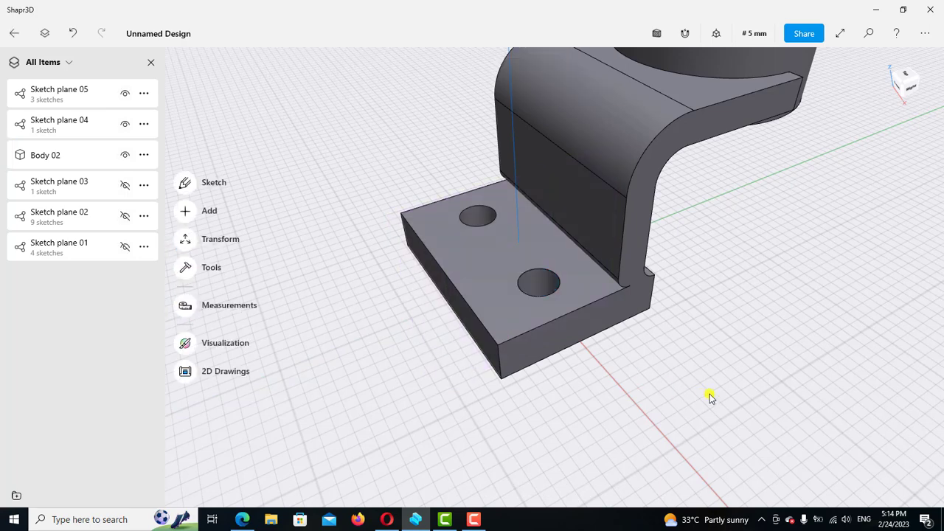
mouse_move(700, 397)
right_down()
mouse_move(733, 381)
mouse_move(760, 326)
mouse_move(788, 337)
mouse_move(742, 310)
mouse_move(719, 311)
mouse_move(762, 295)
mouse_move(891, 112)
right_up()
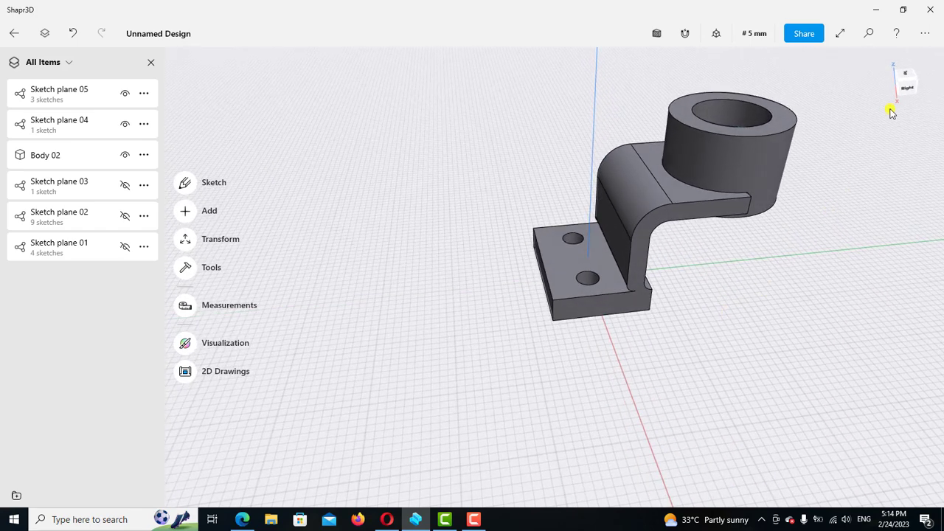
- In the Right side view, sketch a vertical line up the boss's edge at the arm
click(907, 90)
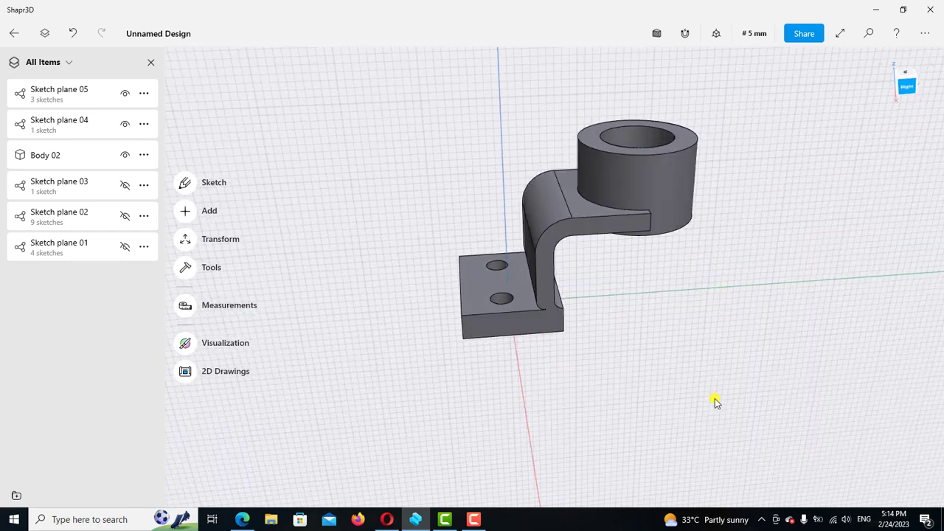
scroll(701, 323, up, 2)
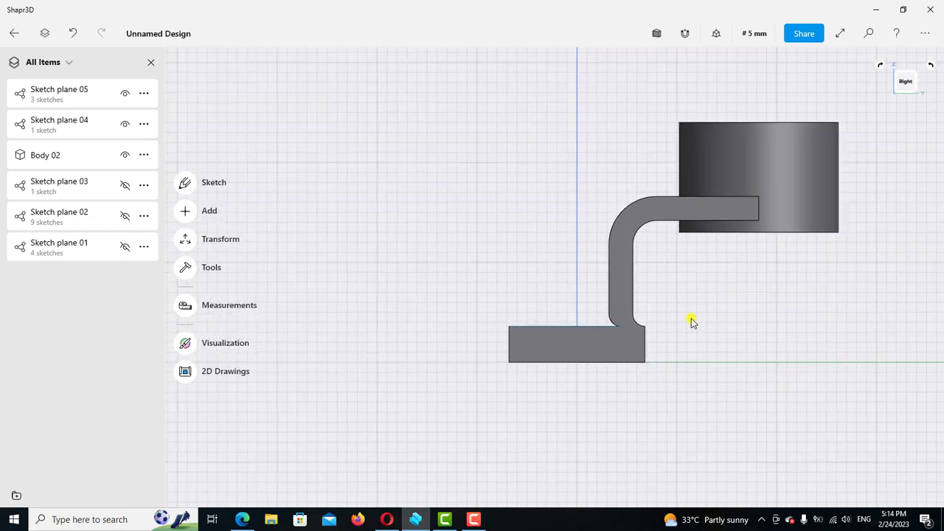
click(185, 185)
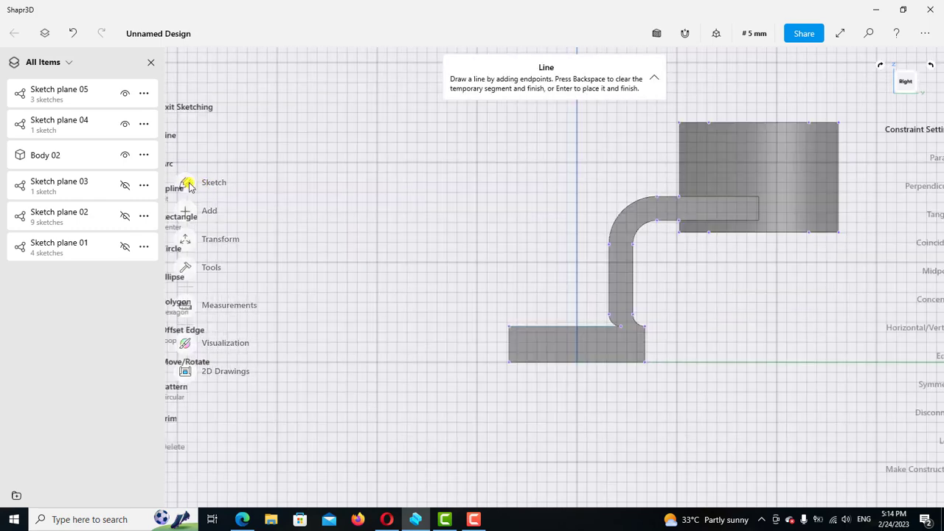
scroll(735, 188, up, 2)
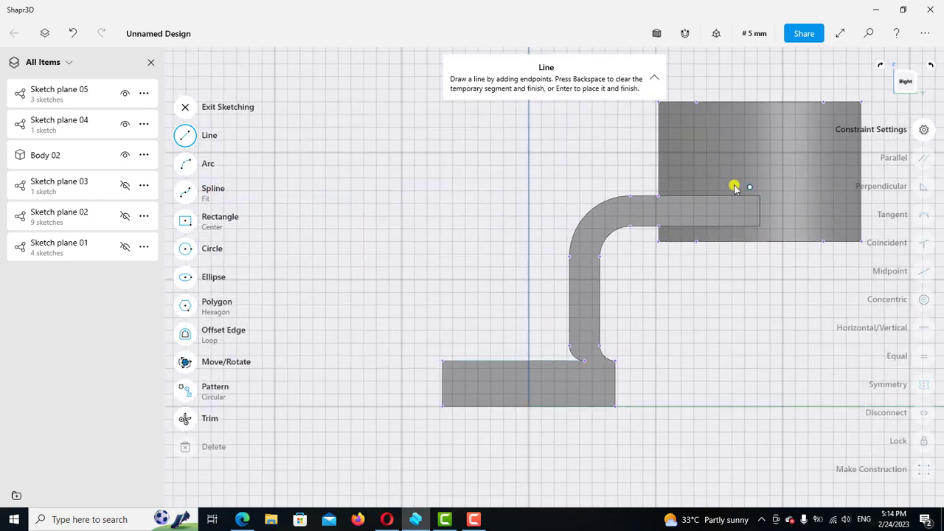
scroll(723, 184, up, 1)
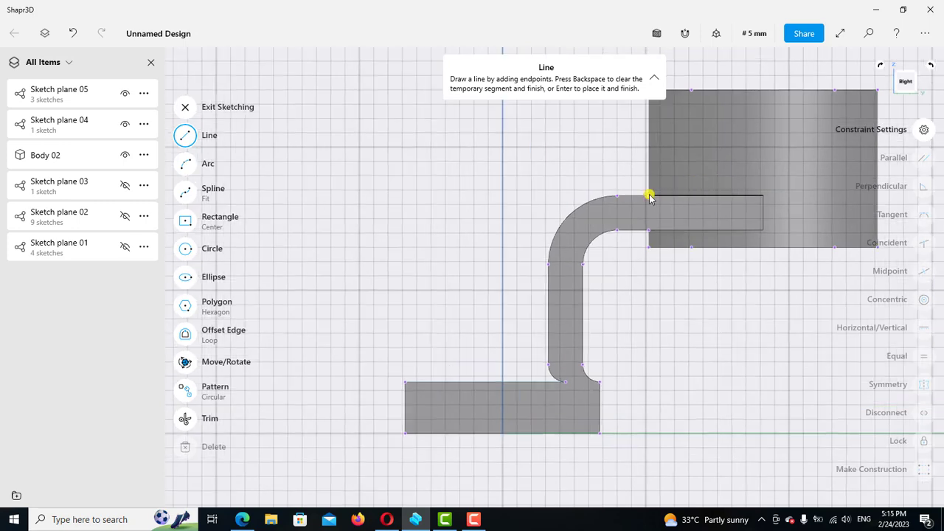
click(648, 195)
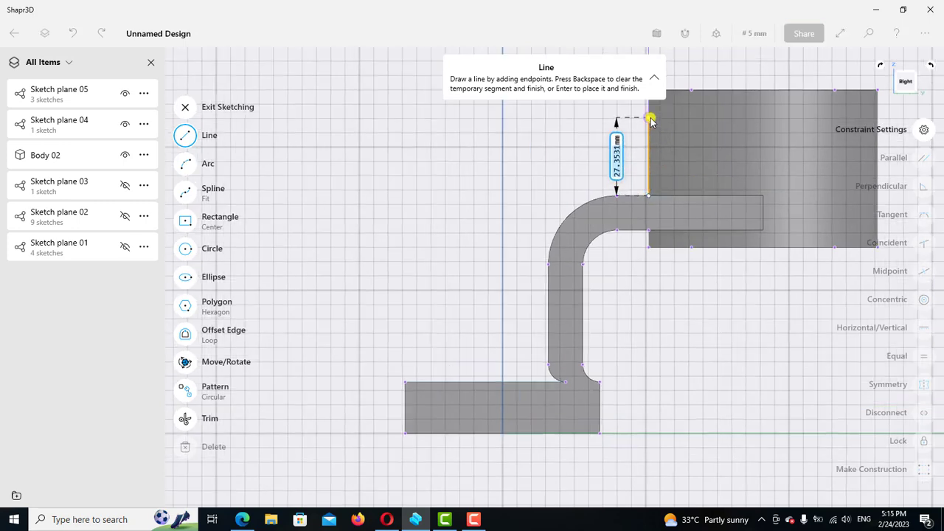
click(650, 120)
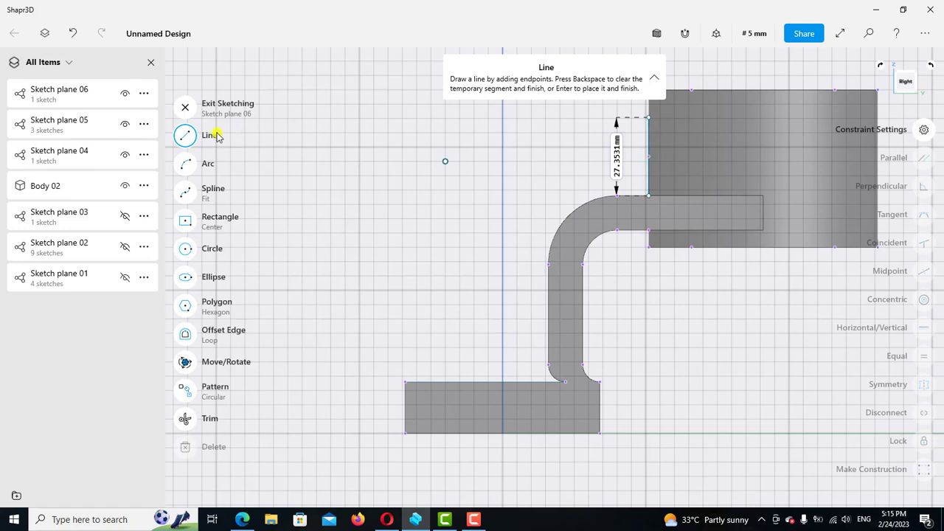
click(190, 140)
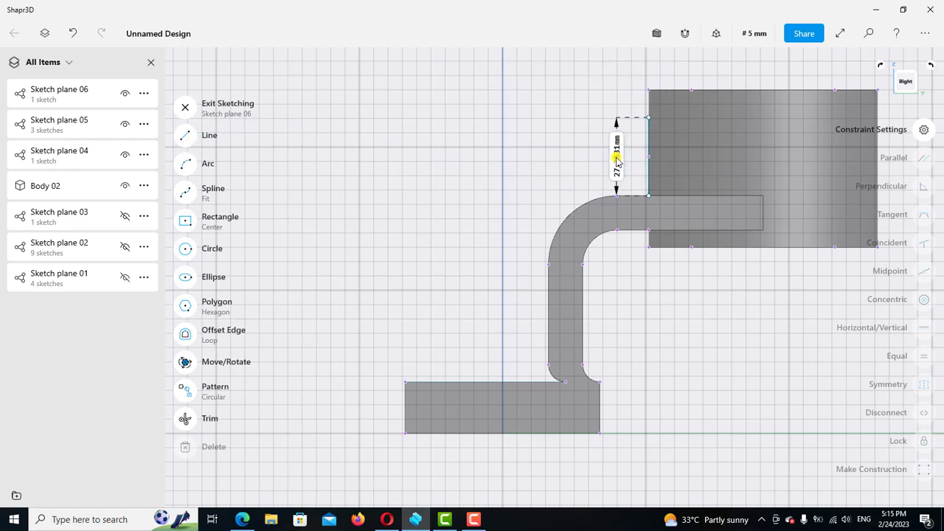
- Set the vertical line's length to 24 mm
click(617, 160)
click(601, 217)
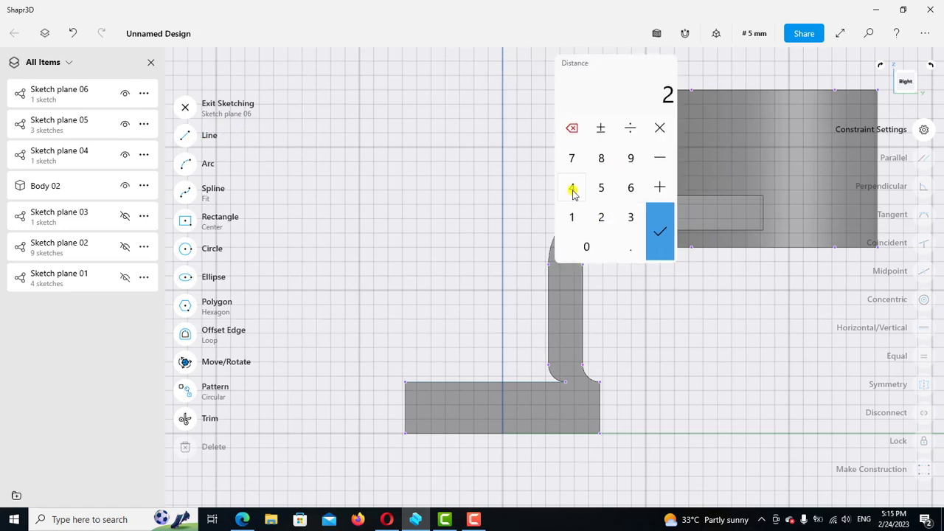
click(572, 187)
click(660, 232)
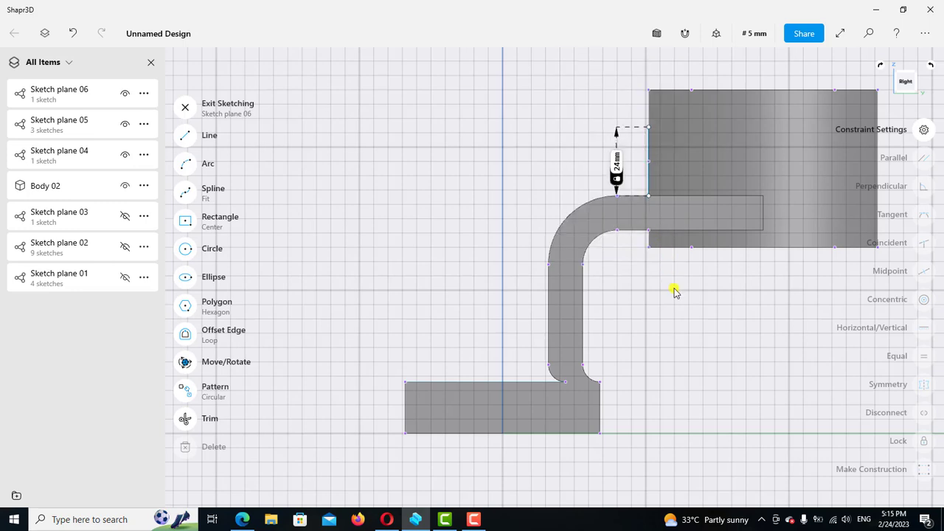
click(650, 152)
click(649, 153)
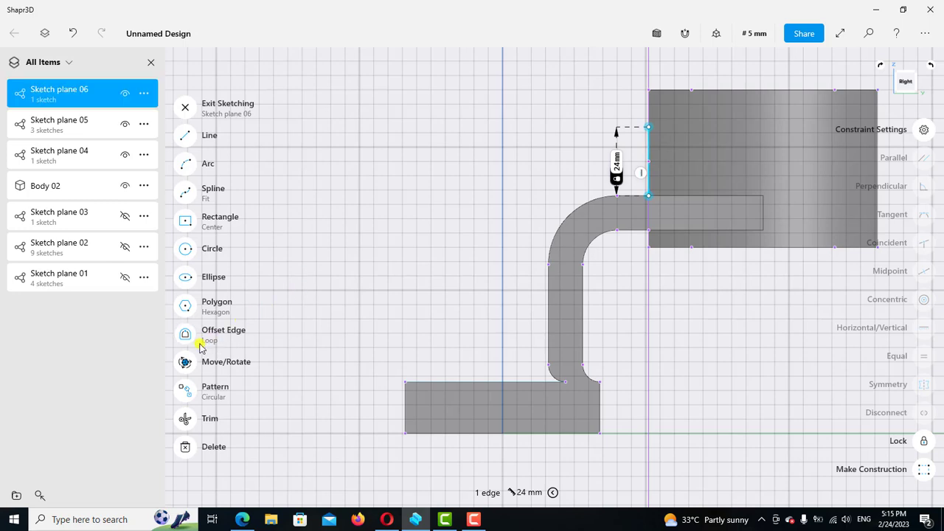
click(185, 364)
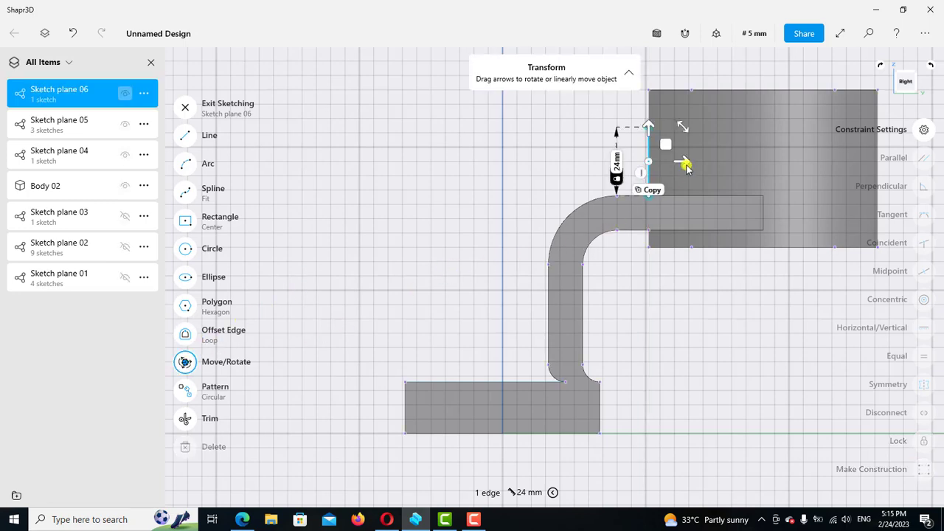
drag(685, 167, 685, 163)
click(745, 162)
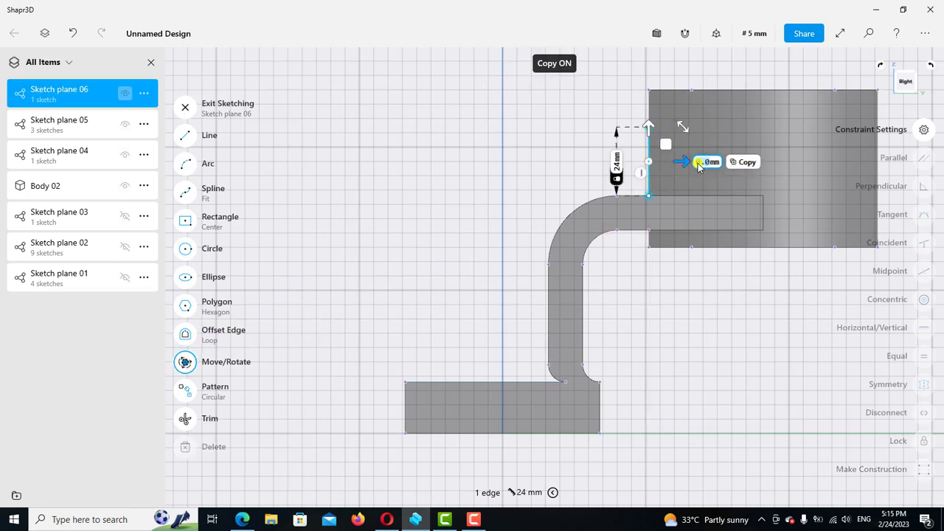
drag(707, 164, 748, 167)
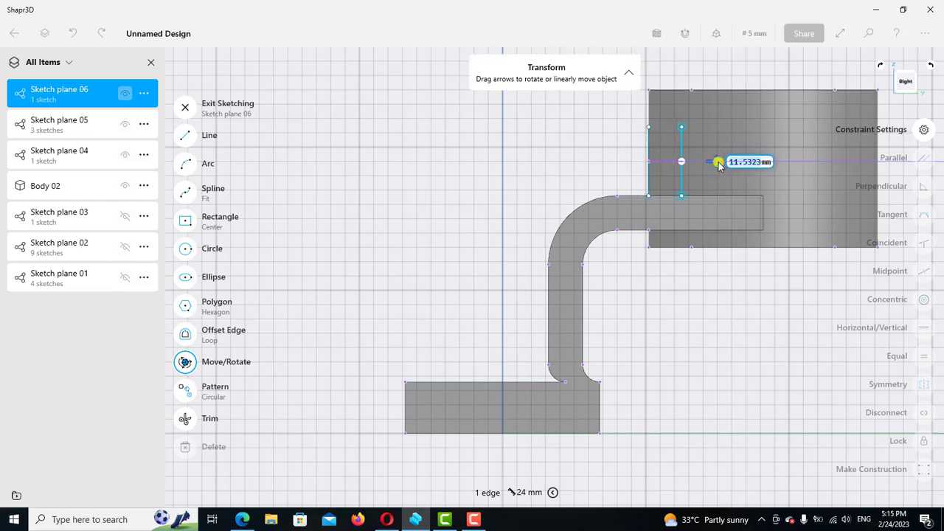
click(748, 164)
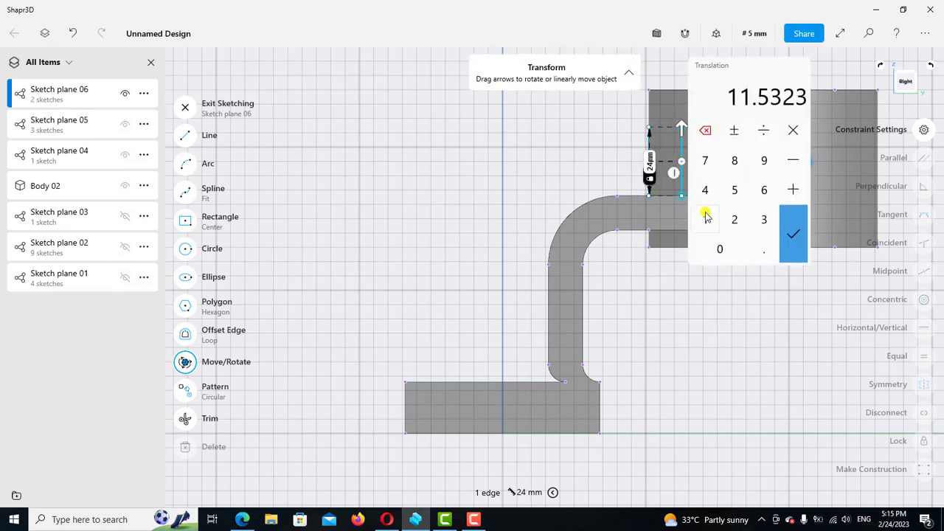
click(705, 214)
click(794, 235)
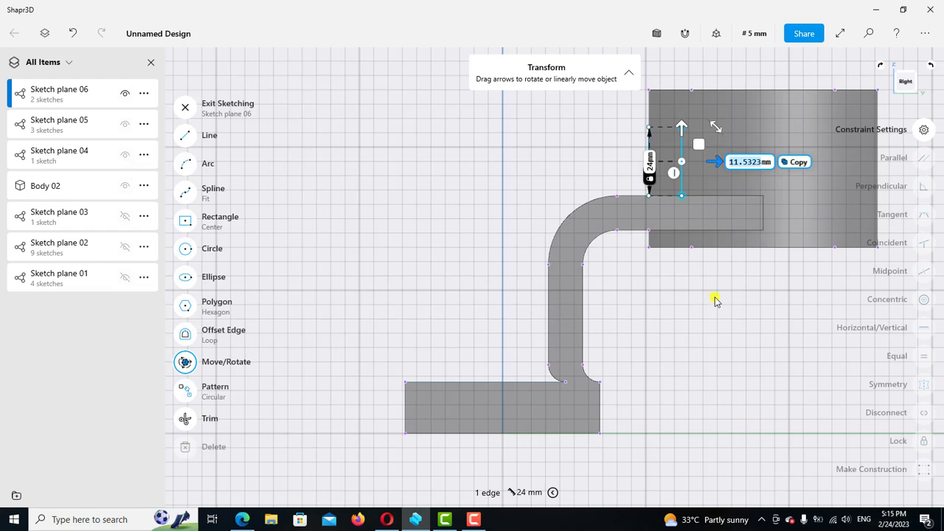
scroll(651, 155, up, 2)
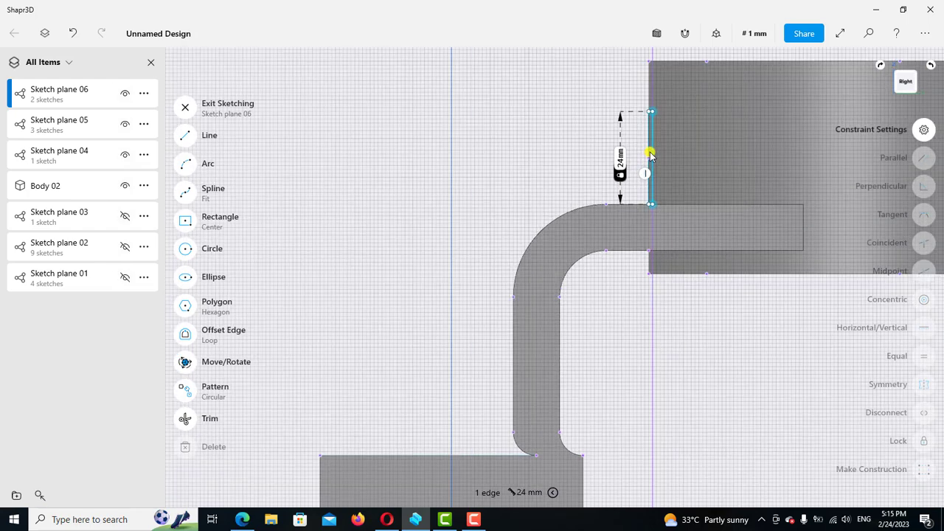
scroll(653, 163, up, 2)
scroll(648, 181, up, 2)
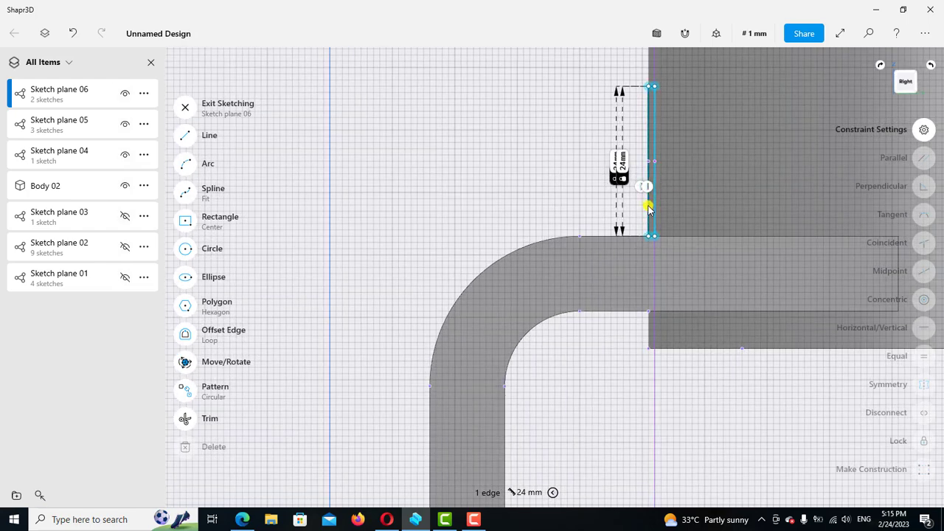
click(648, 203)
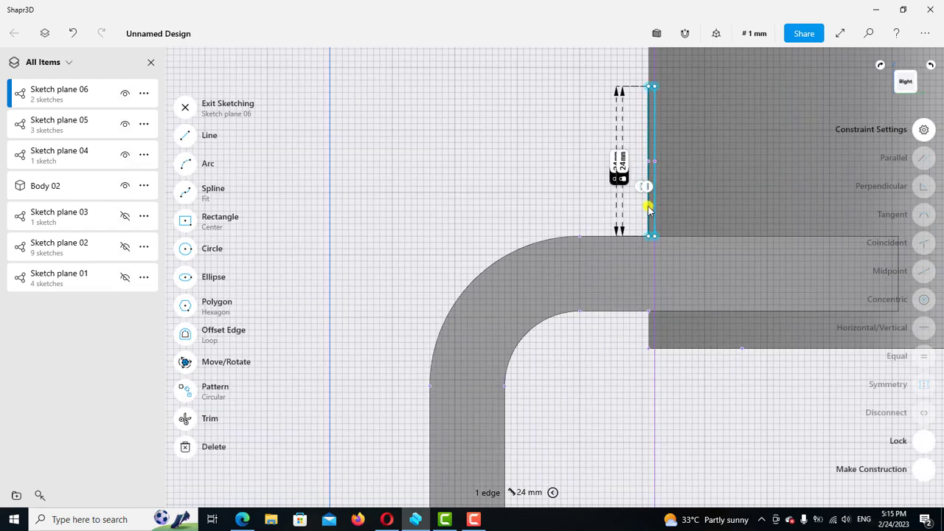
click(217, 109)
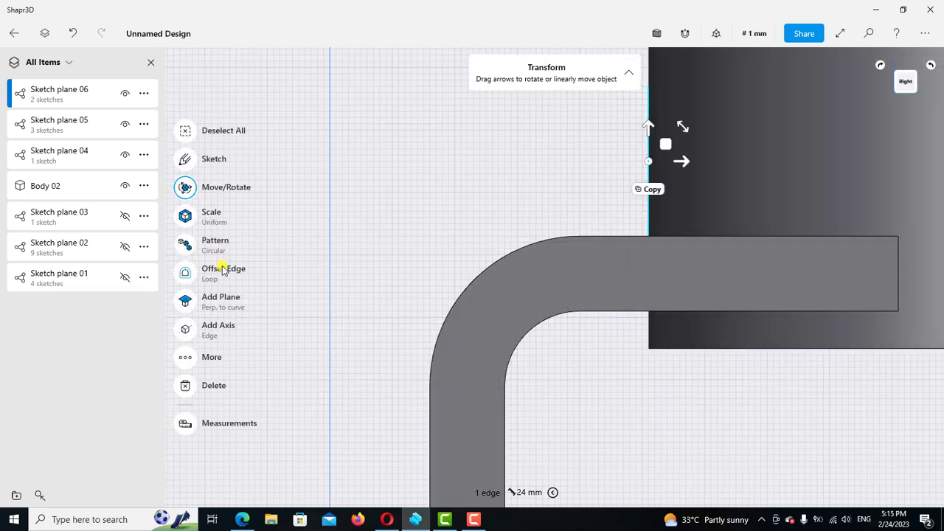
click(186, 385)
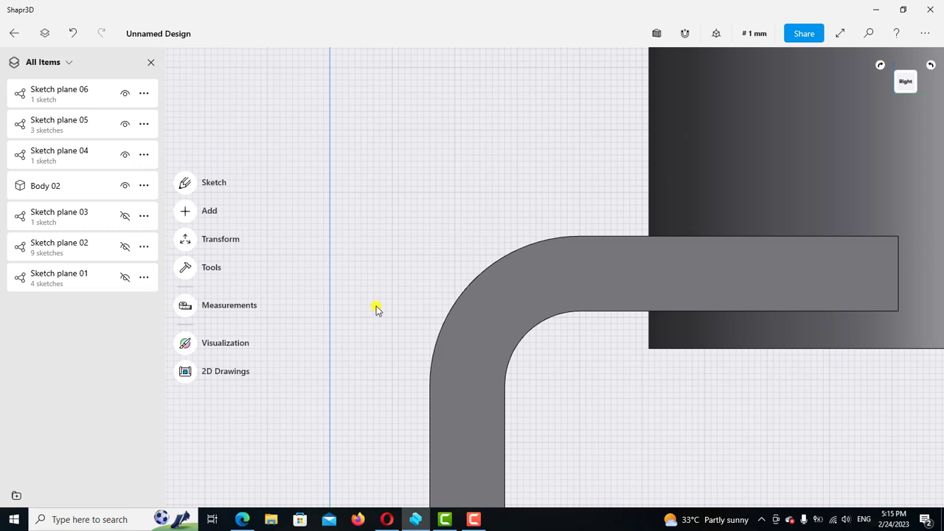
click(206, 184)
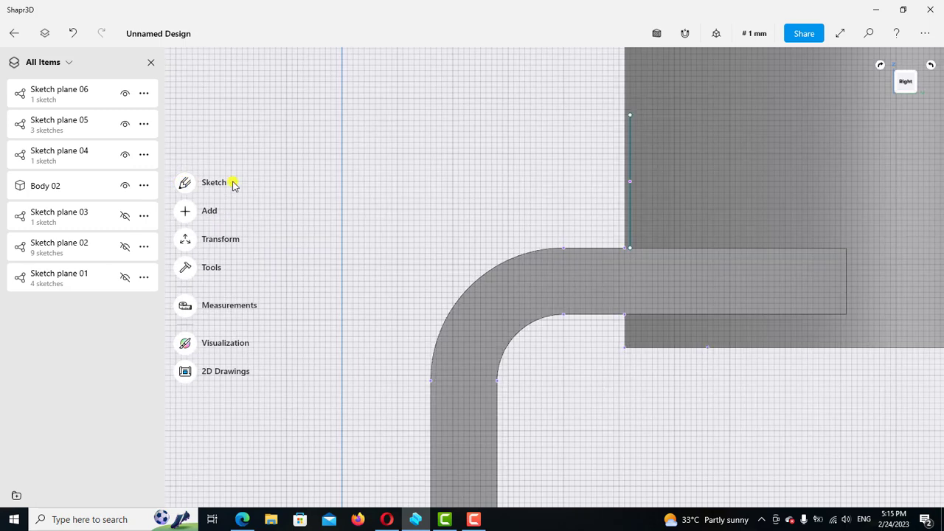
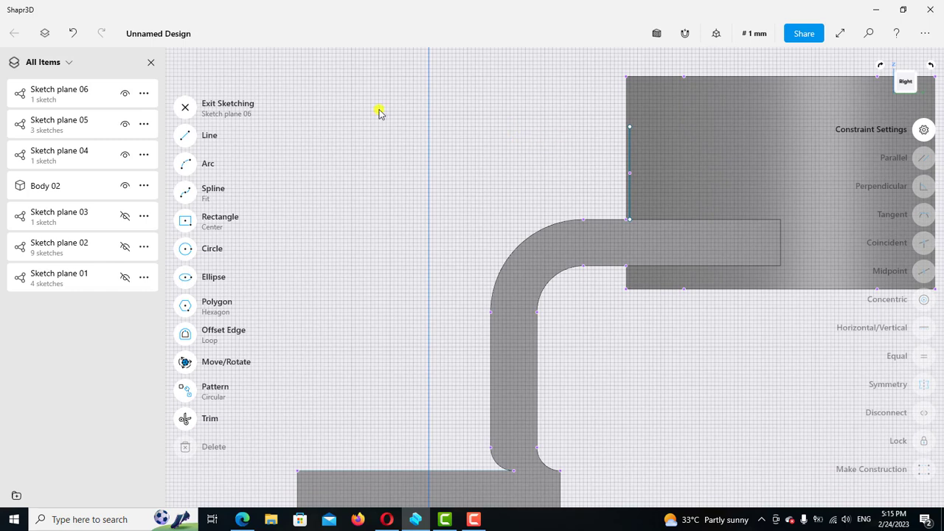
- Draw a horizontal line leftward from the top of the 24 mm vertical edge
click(189, 134)
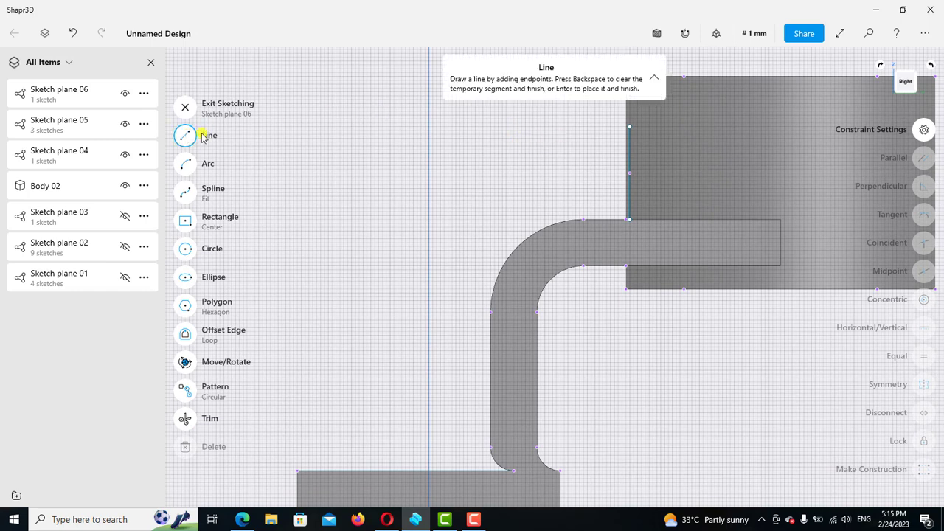
click(629, 127)
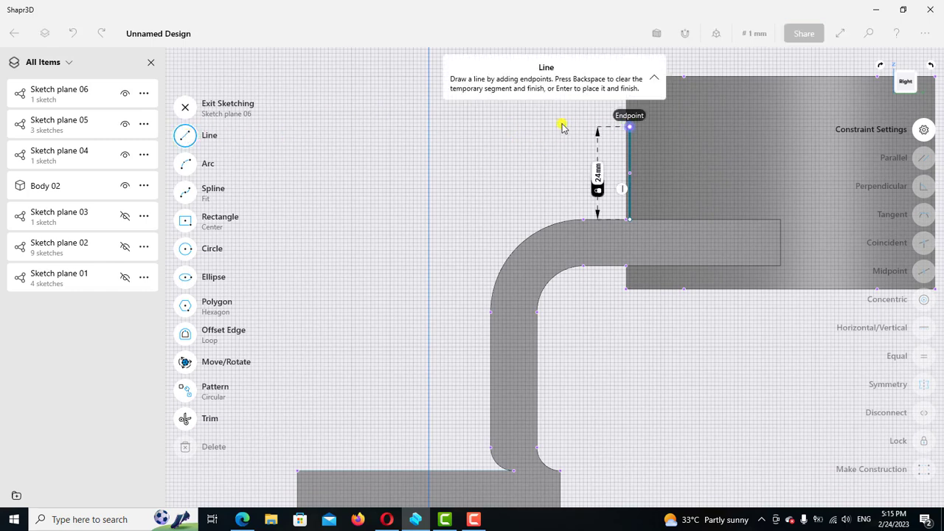
click(449, 127)
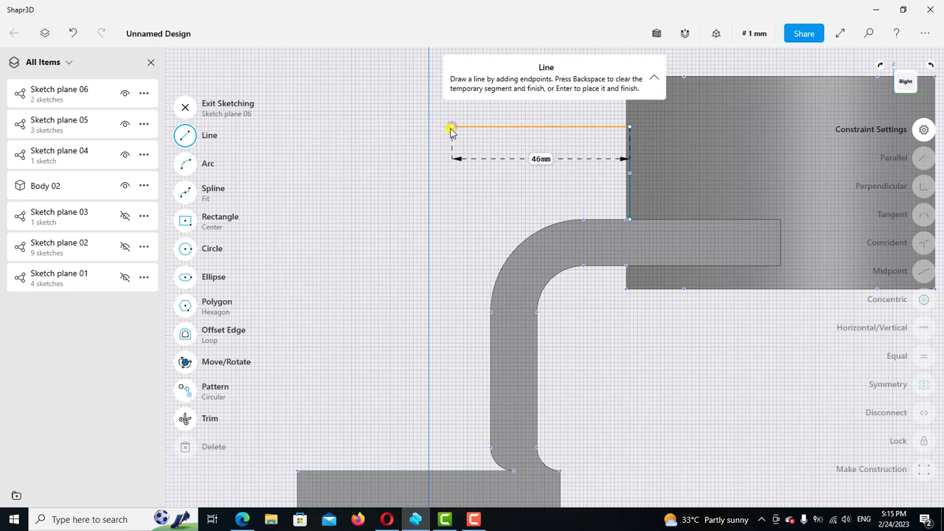
click(189, 136)
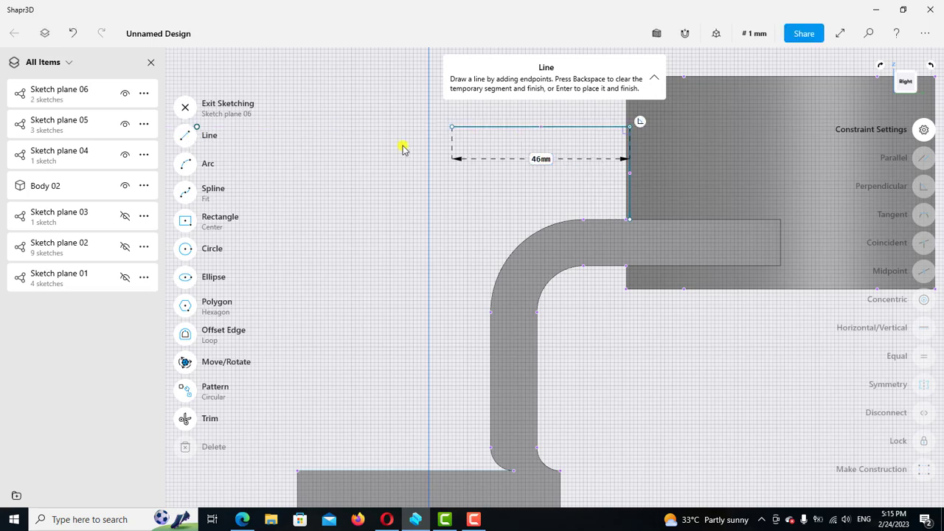
- Change the horizontal line's length dimension from 46 mm to 42 mm
click(565, 128)
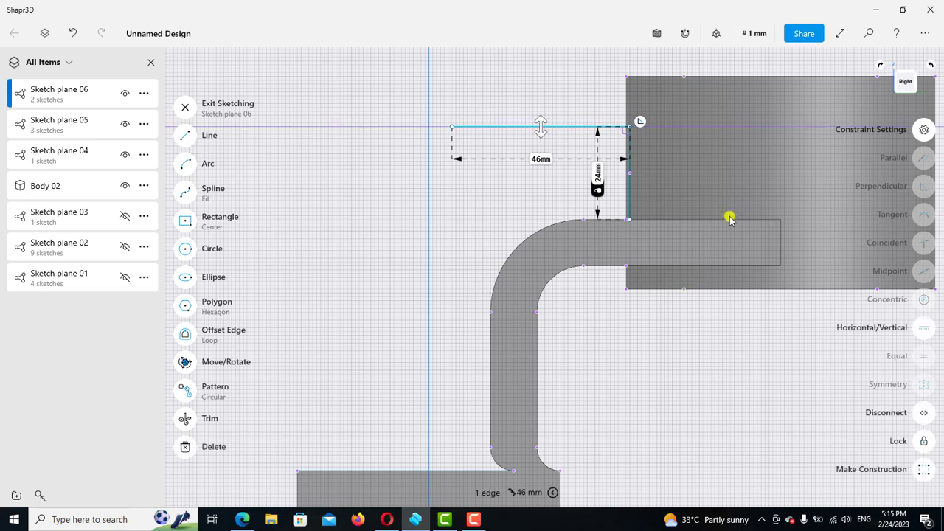
click(660, 216)
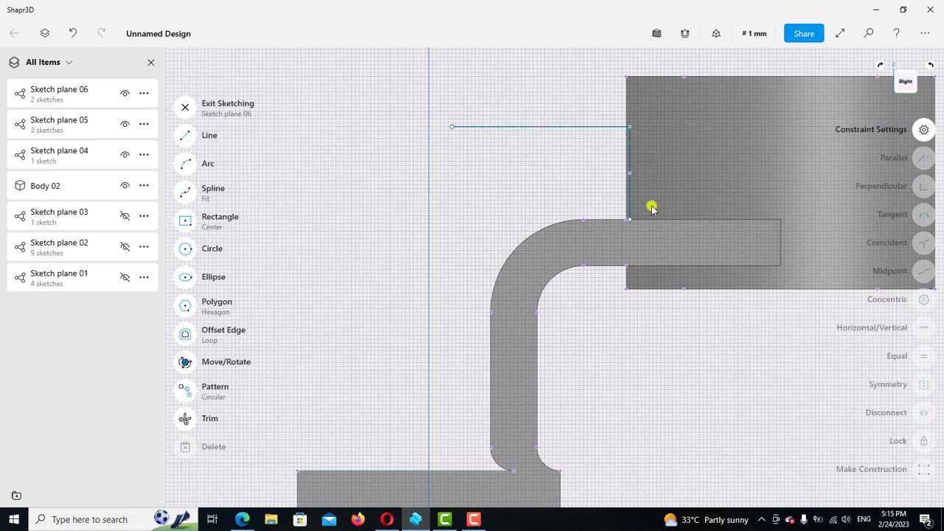
scroll(652, 208, up, 2)
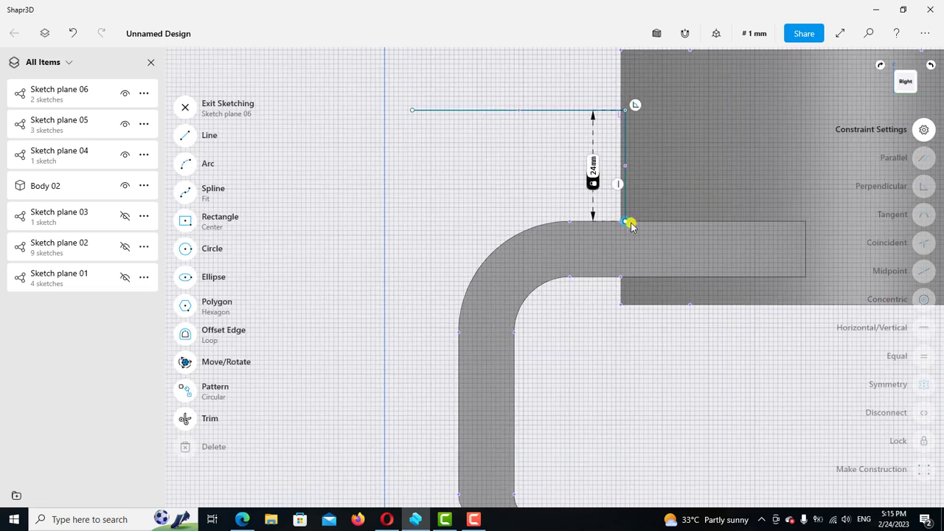
click(700, 288)
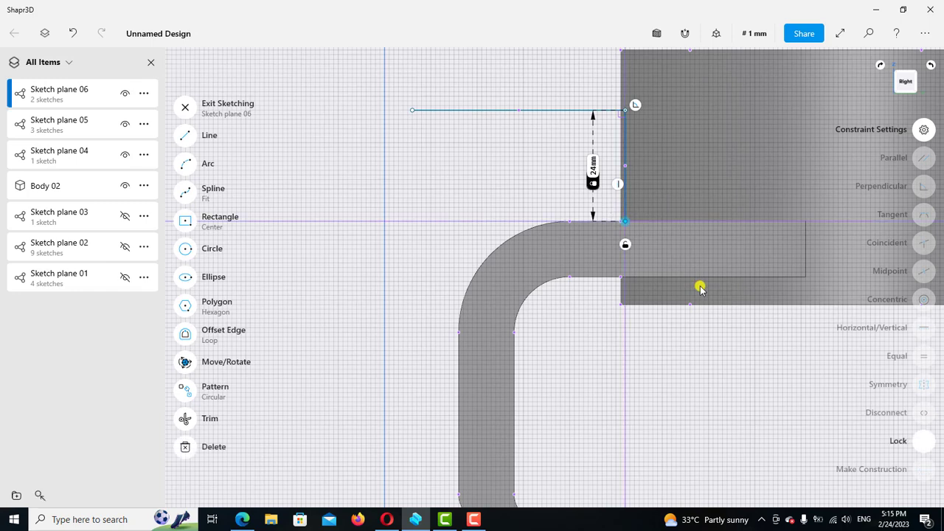
key(Escape)
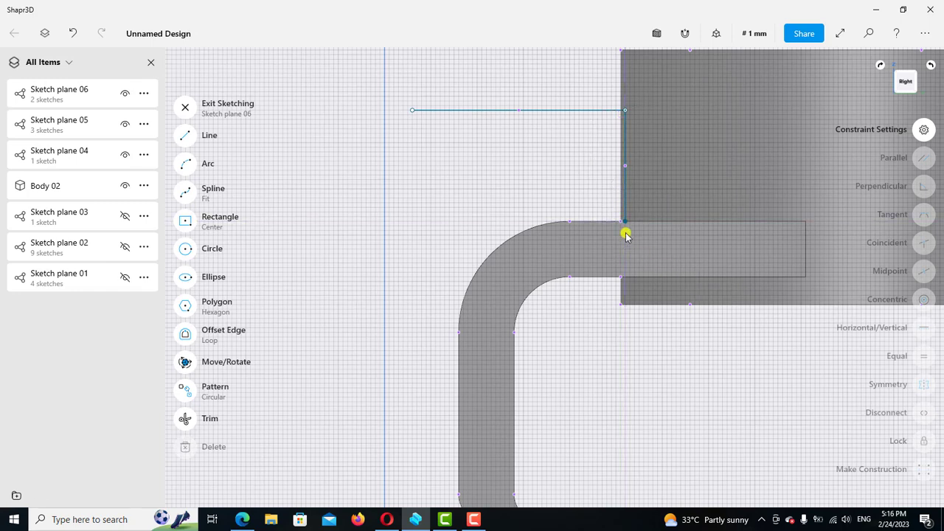
click(595, 110)
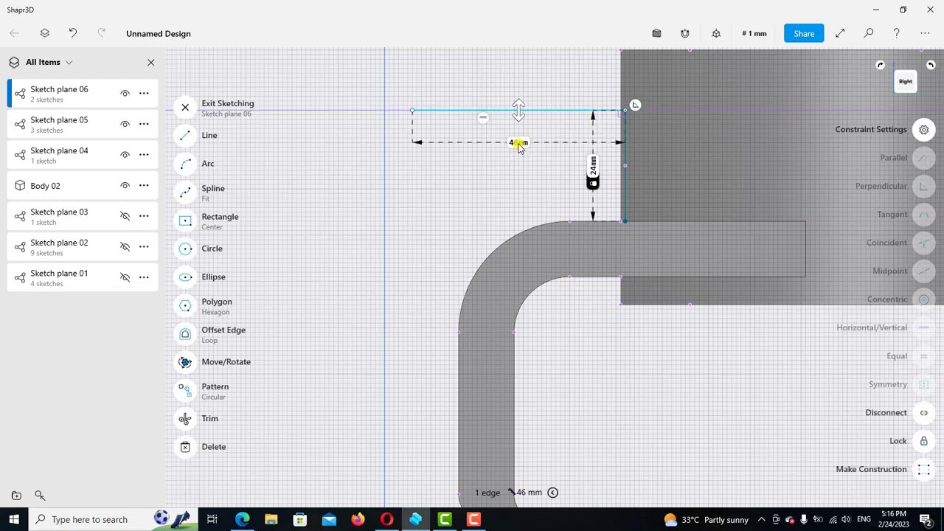
click(519, 143)
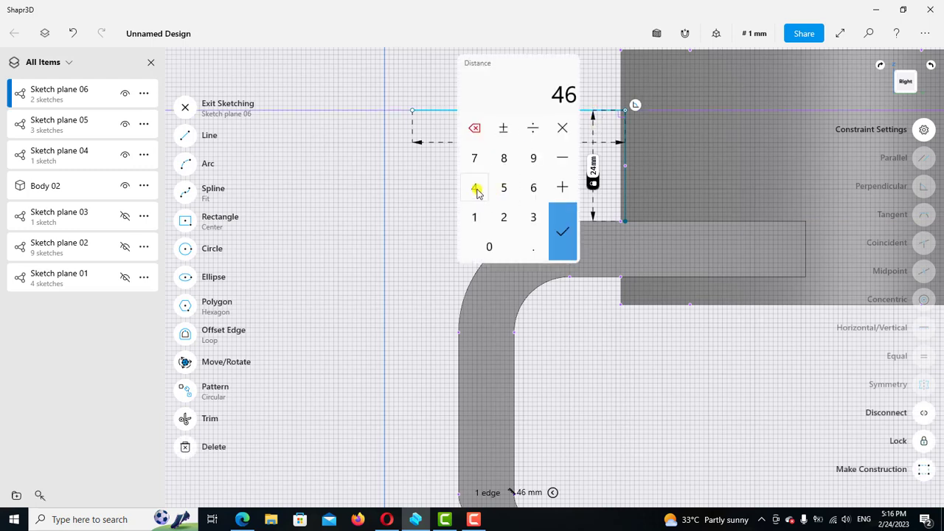
click(504, 216)
click(563, 233)
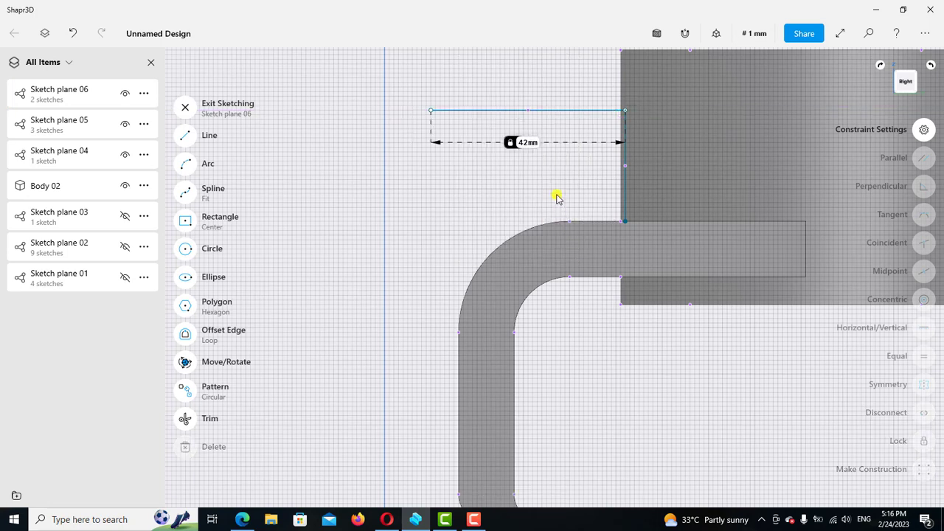
click(557, 131)
click(561, 110)
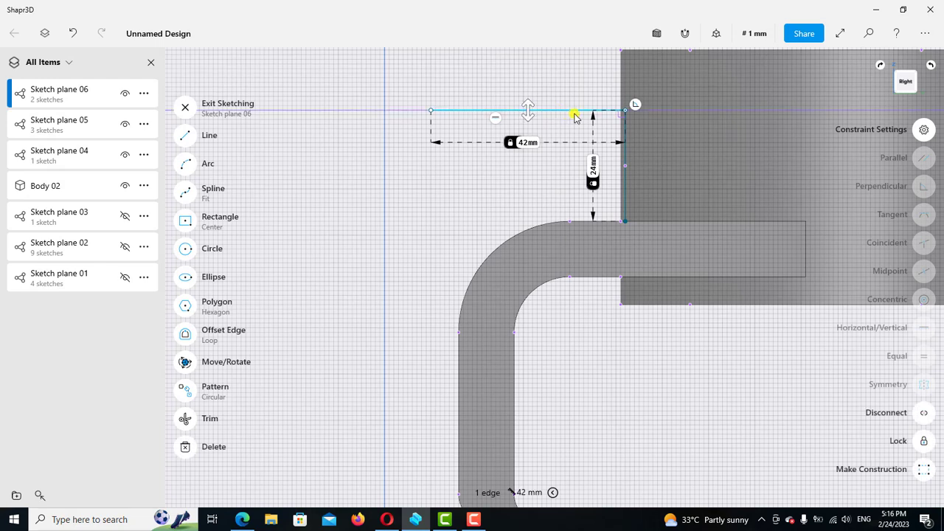
- Draw a slanted line from the base plate's top-left corner to the 42 mm line's left end
scroll(573, 116, down, 3)
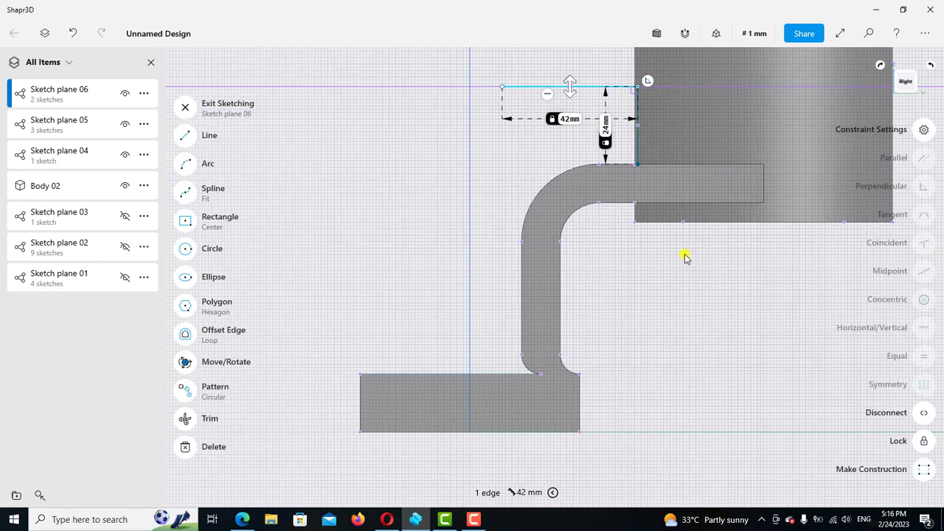
click(187, 136)
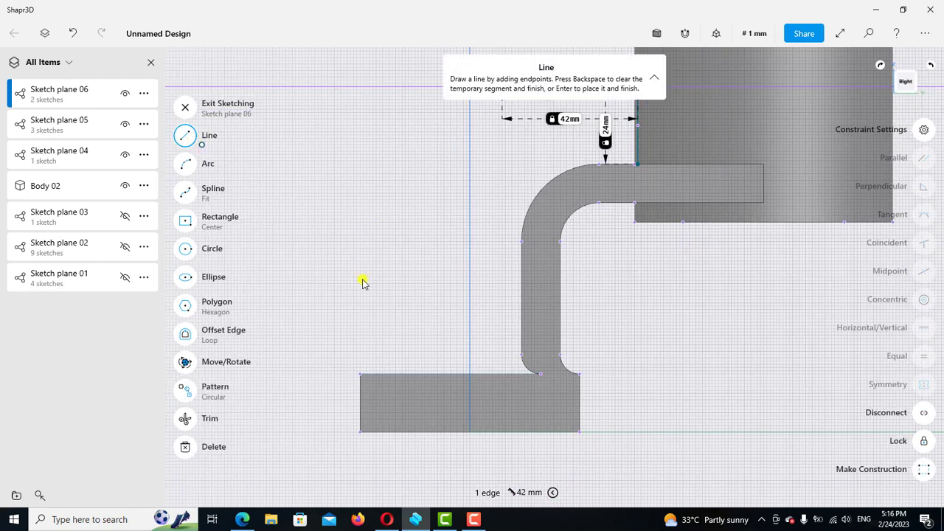
click(361, 375)
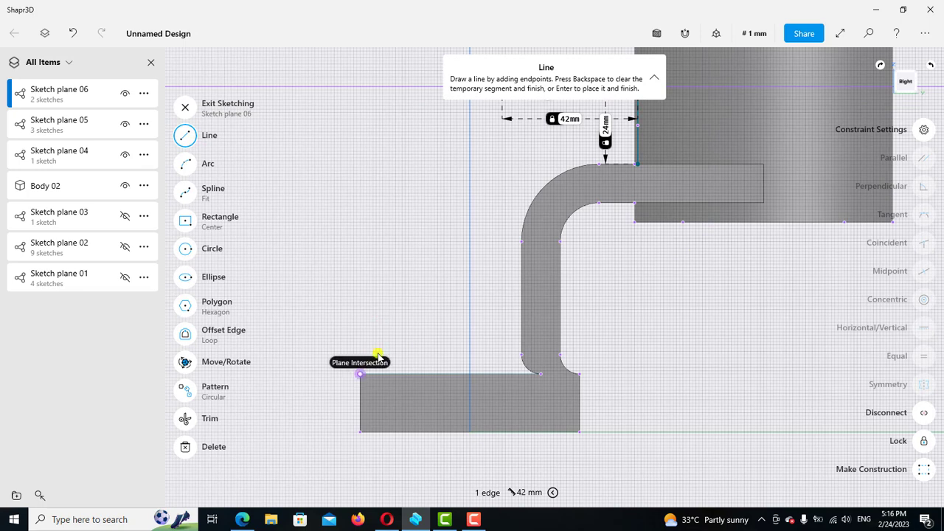
scroll(449, 264, down, 1)
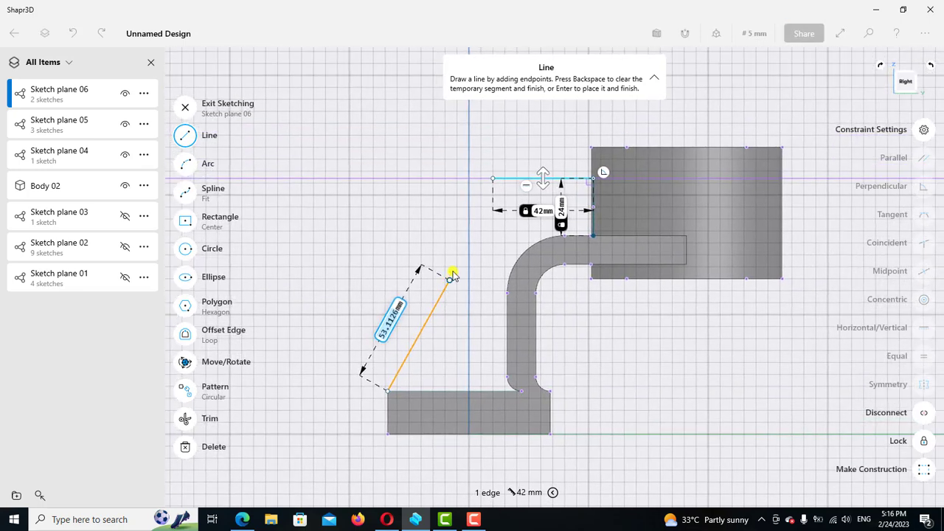
click(493, 180)
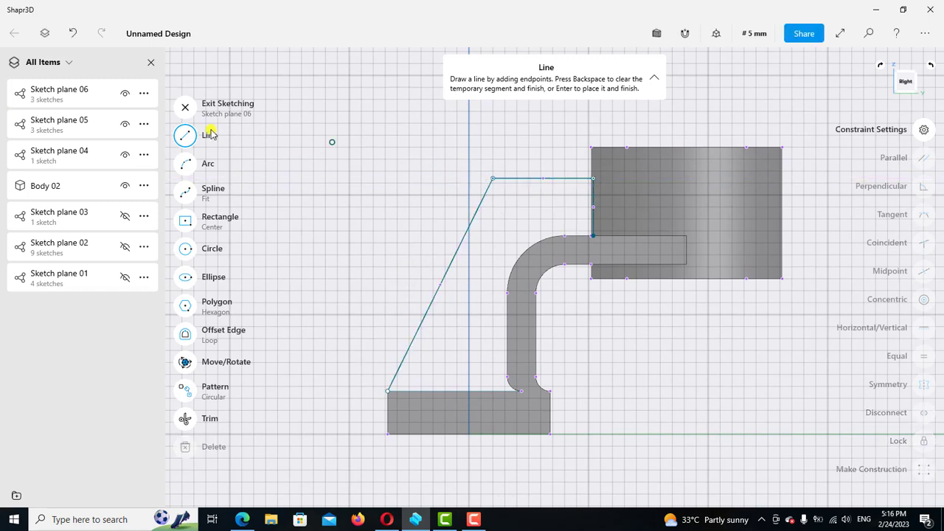
scroll(567, 177, up, 2)
scroll(553, 177, up, 1)
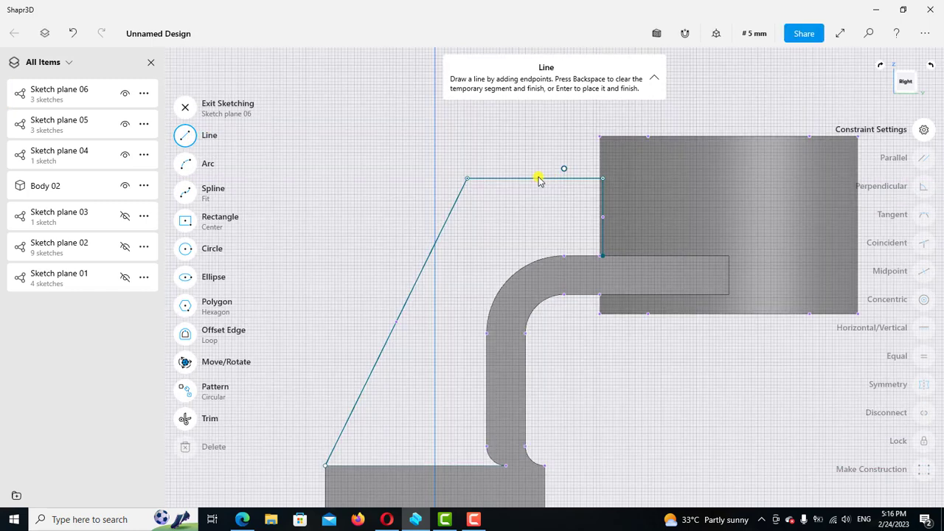
click(191, 134)
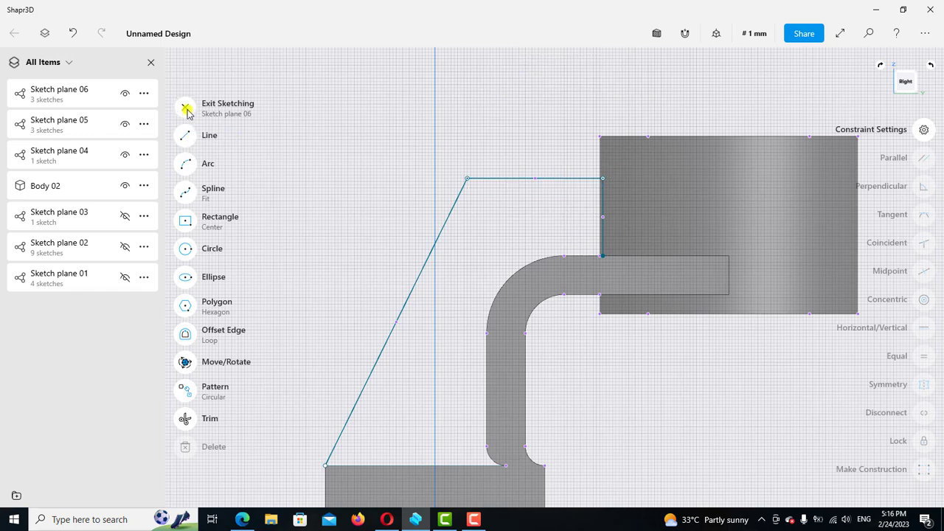
- Move the 42 mm dimension label above its line, then exit the sketch and deselect
click(185, 109)
scroll(580, 223, up, 1)
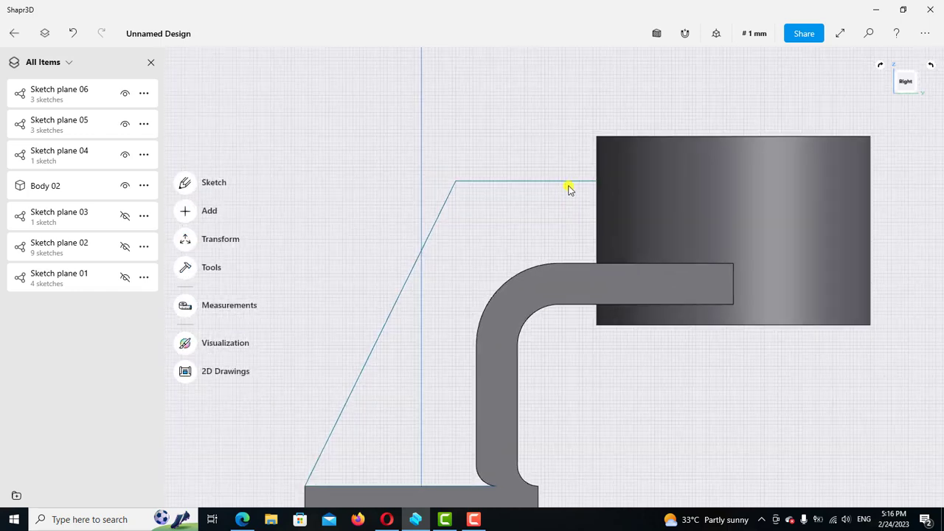
click(570, 182)
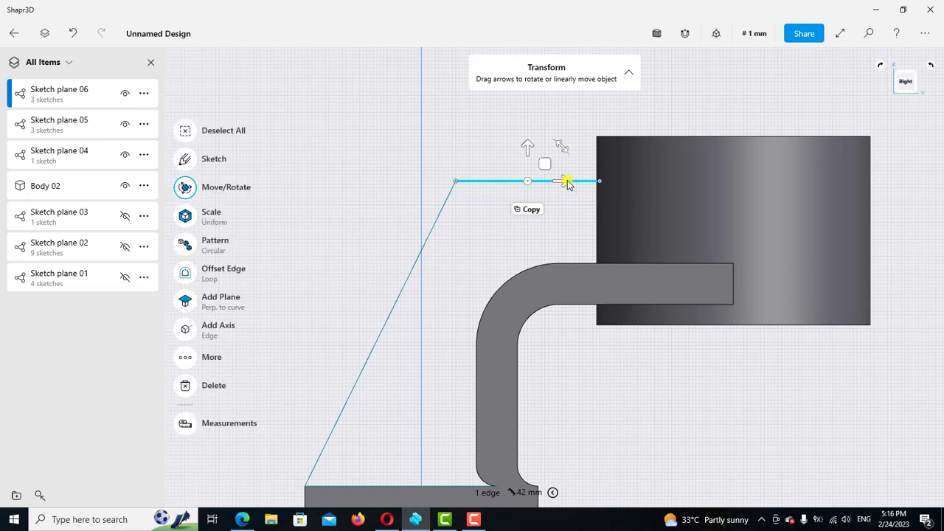
click(186, 159)
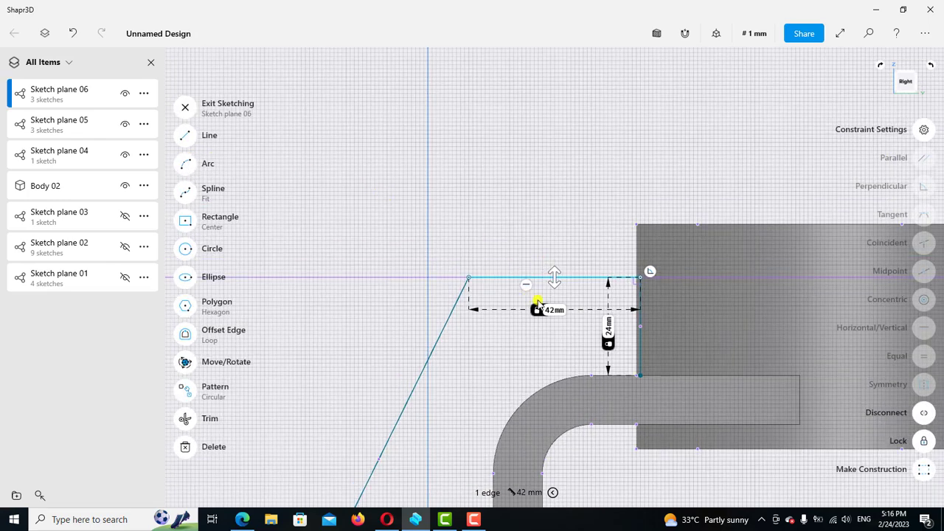
drag(558, 310, 566, 191)
scroll(568, 184, down, 5)
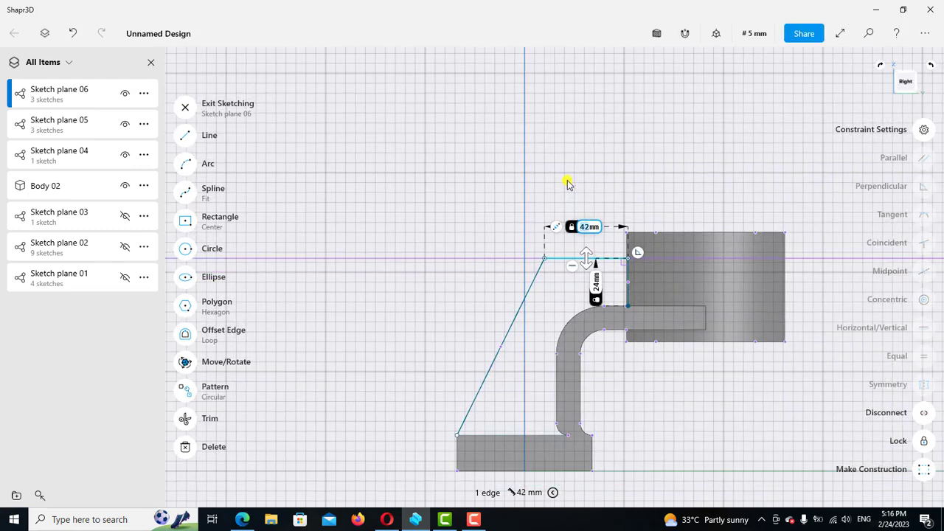
click(210, 119)
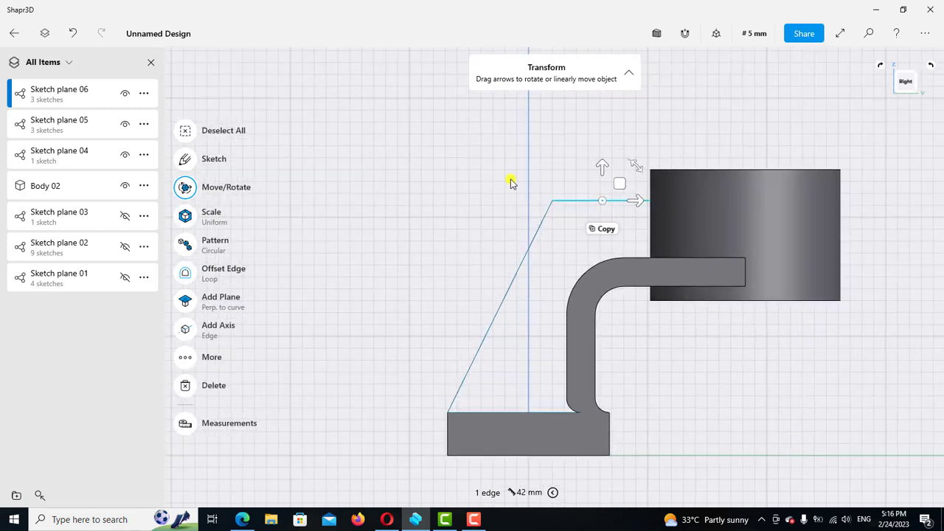
click(411, 196)
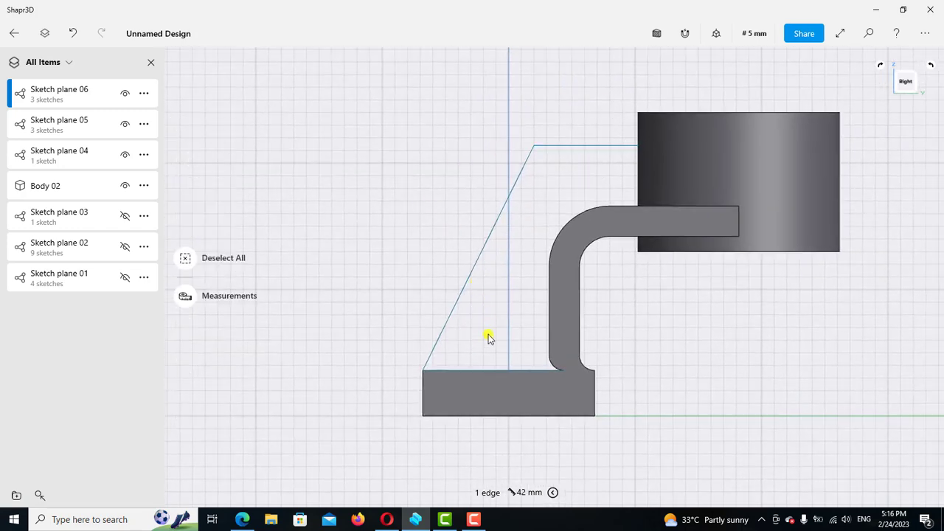
- Project the base top, inner vertical, bend and top arm edges onto Sketch plane 06
double_click(481, 372)
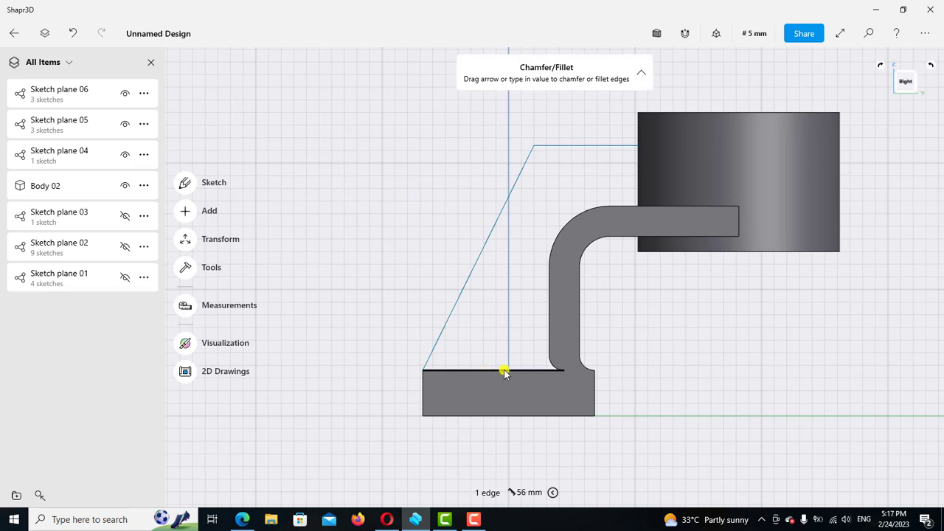
click(549, 337)
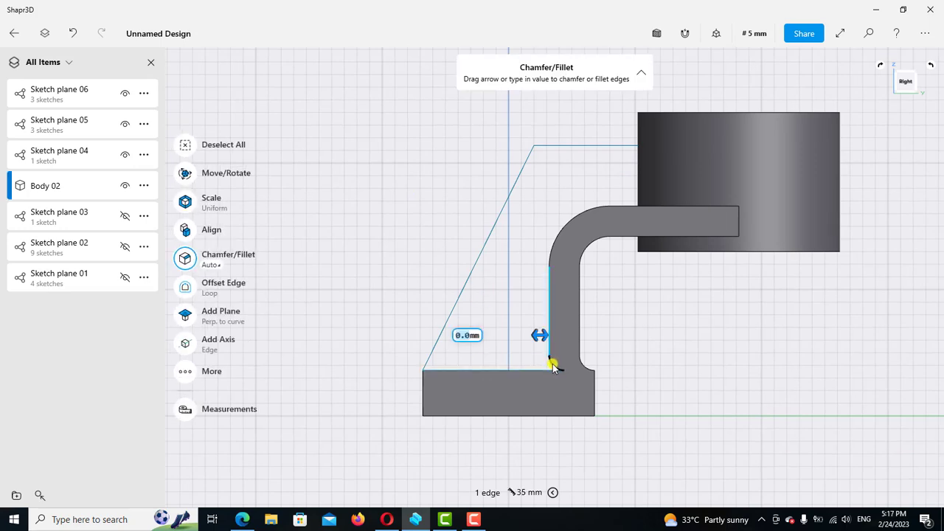
click(553, 366)
click(605, 220)
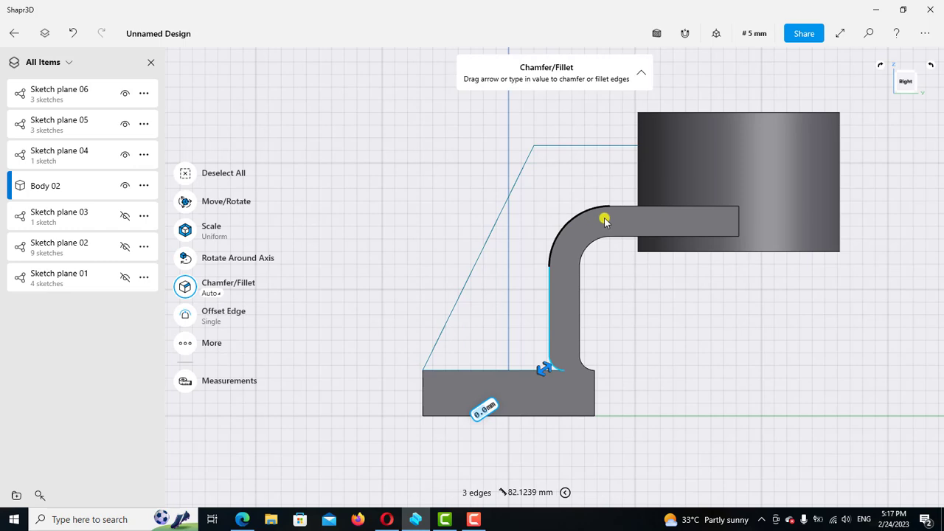
click(628, 207)
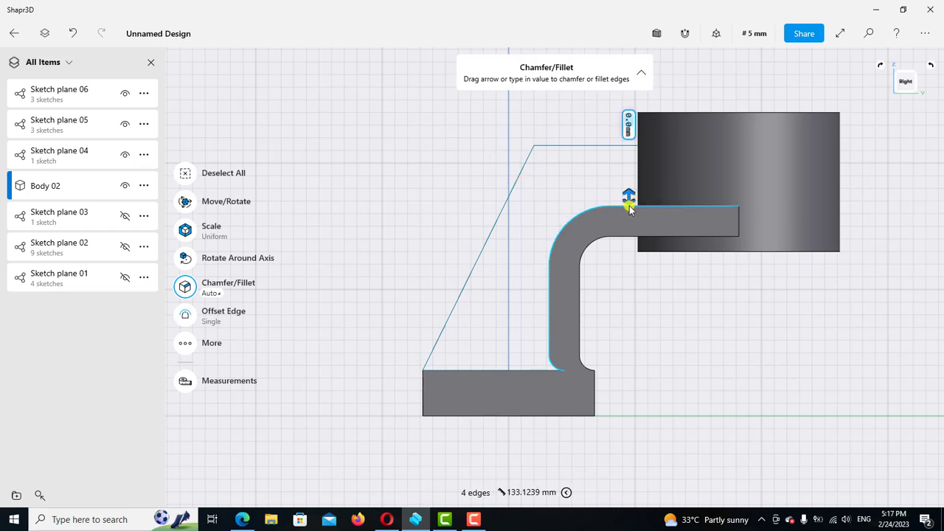
click(187, 345)
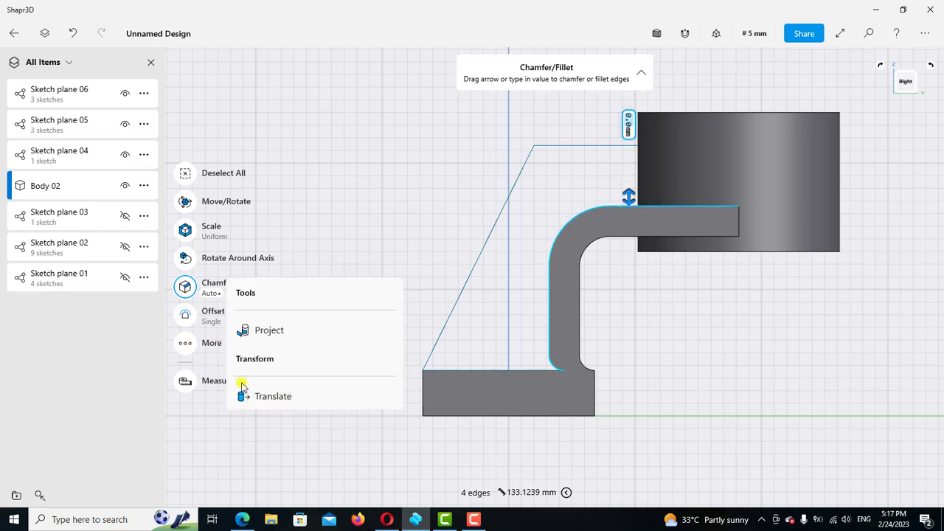
click(287, 332)
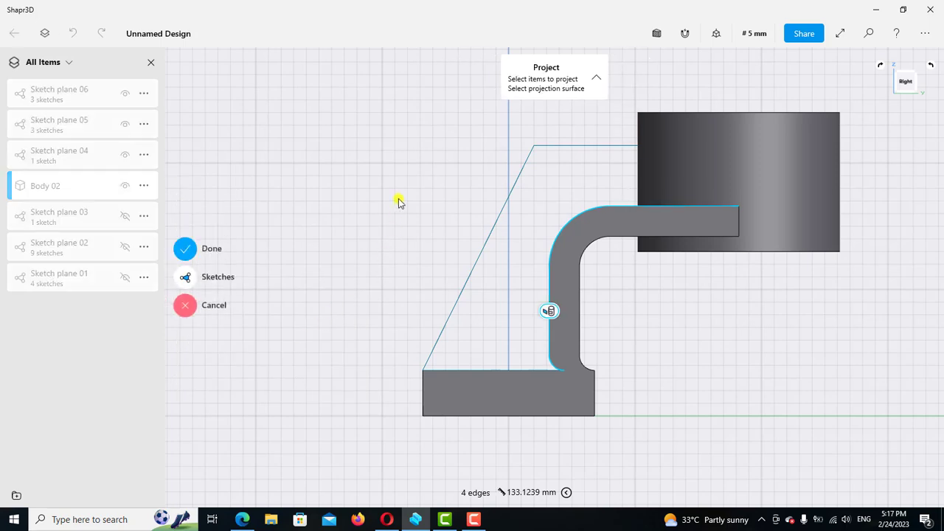
click(187, 249)
- In Sketch plane 06, draw a 56 mm line from the lower-left corner to the fillet, closing the rib
scroll(337, 236, down, 2)
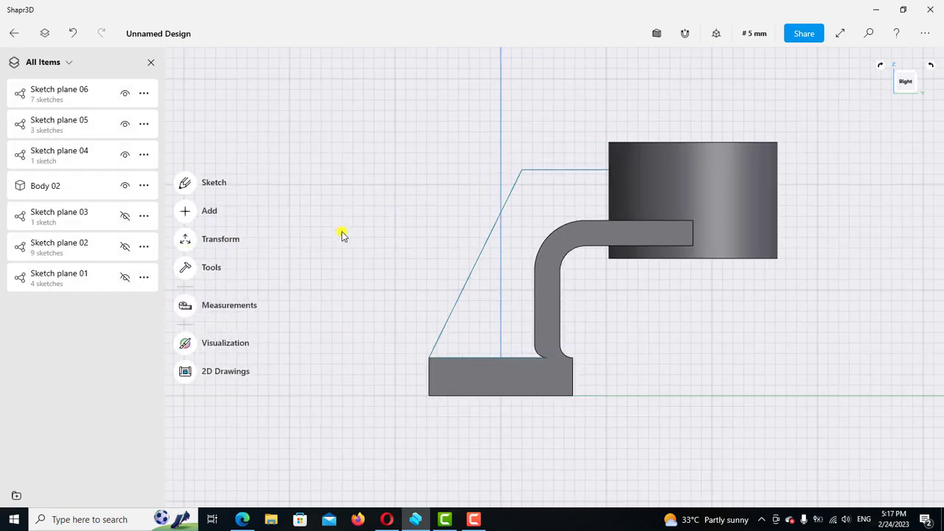
click(254, 184)
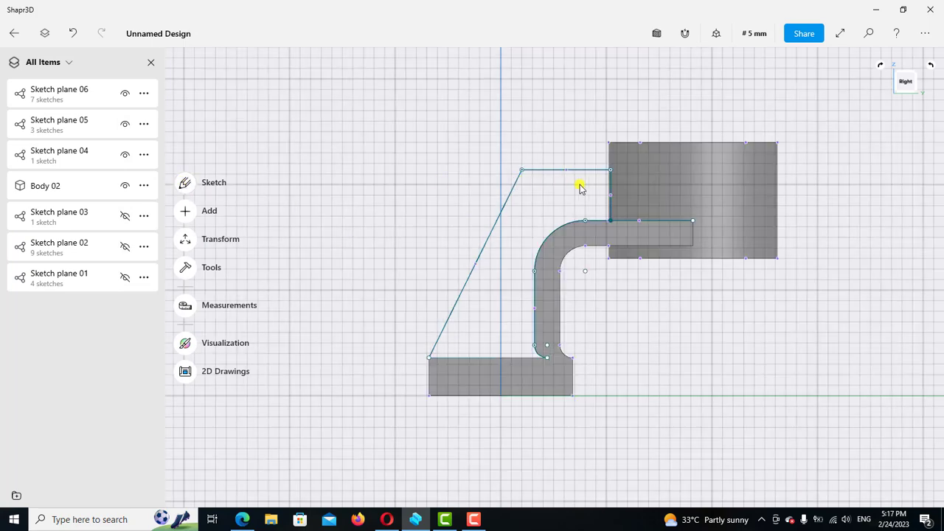
scroll(580, 186, up, 2)
scroll(579, 228, up, 2)
click(594, 268)
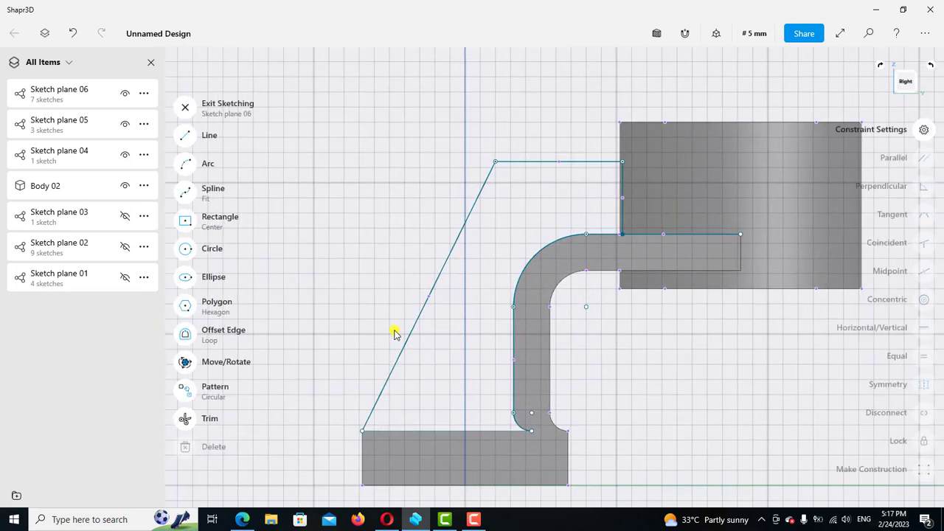
click(185, 136)
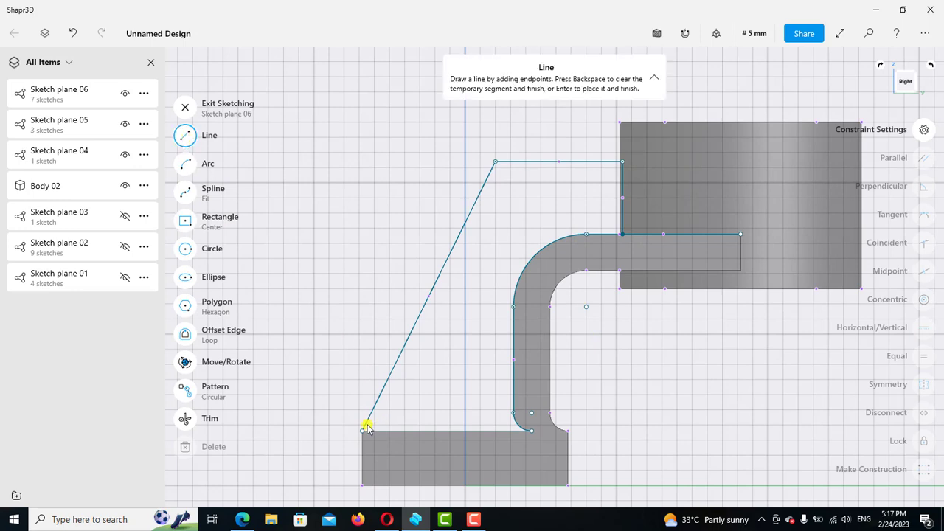
click(362, 430)
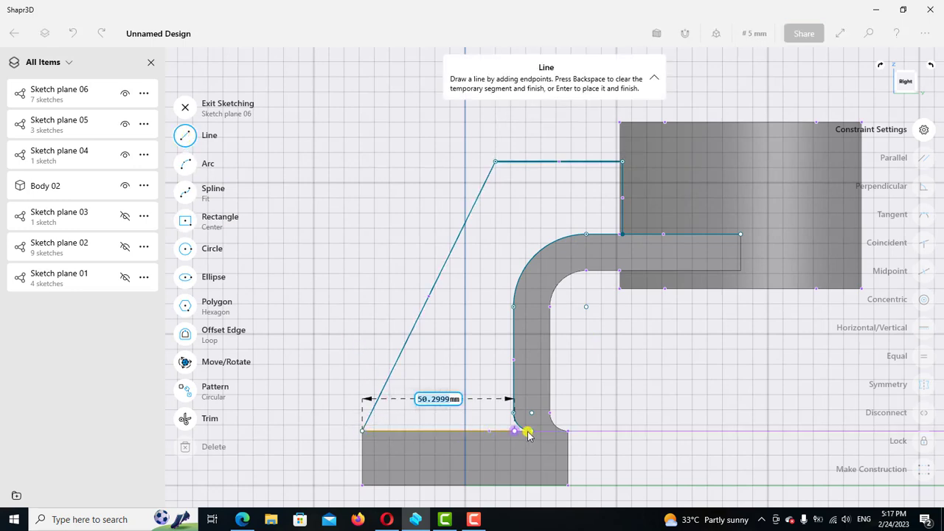
click(532, 433)
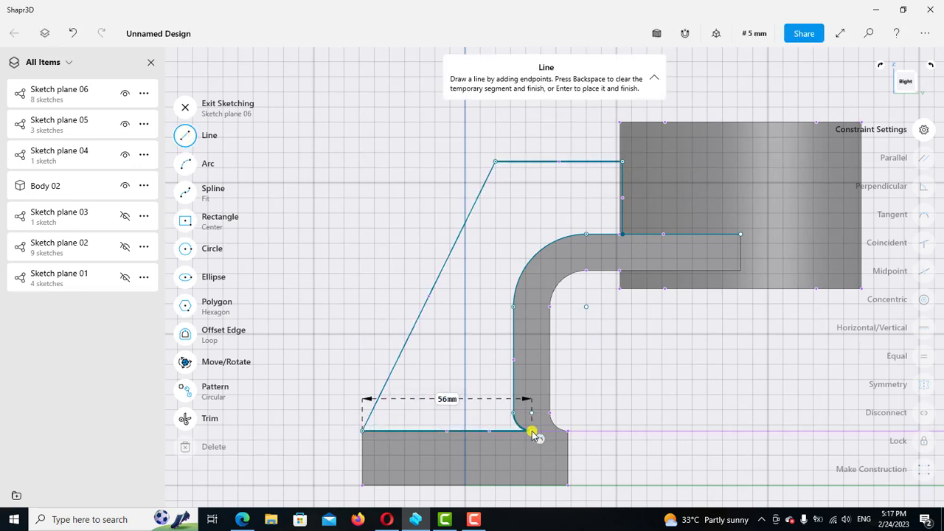
click(189, 137)
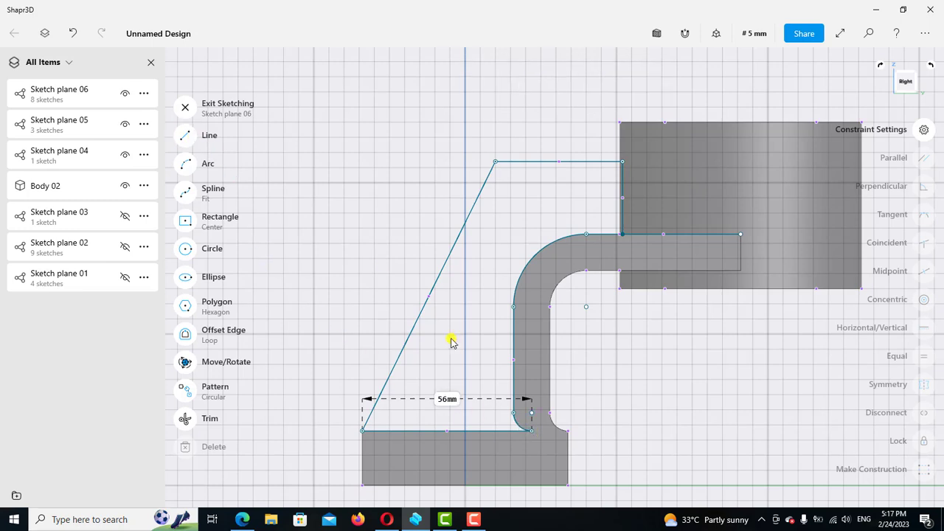
click(190, 111)
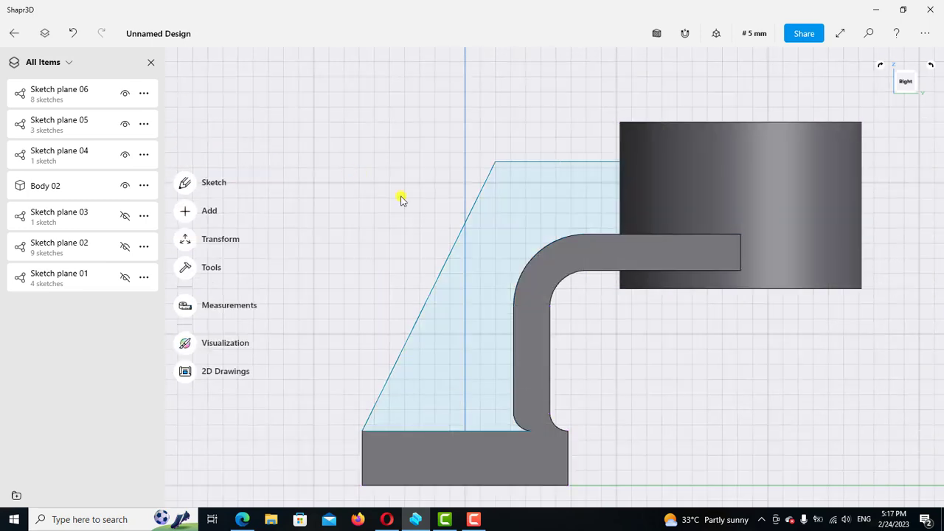
- Orbit to a 3D view and hide Body 02 to expose the sketches
scroll(457, 192, down, 2)
scroll(502, 125, down, 2)
mouse_move(551, 153)
right_down()
mouse_move(565, 165)
mouse_move(533, 180)
mouse_move(531, 199)
right_up()
scroll(531, 199, up, 1)
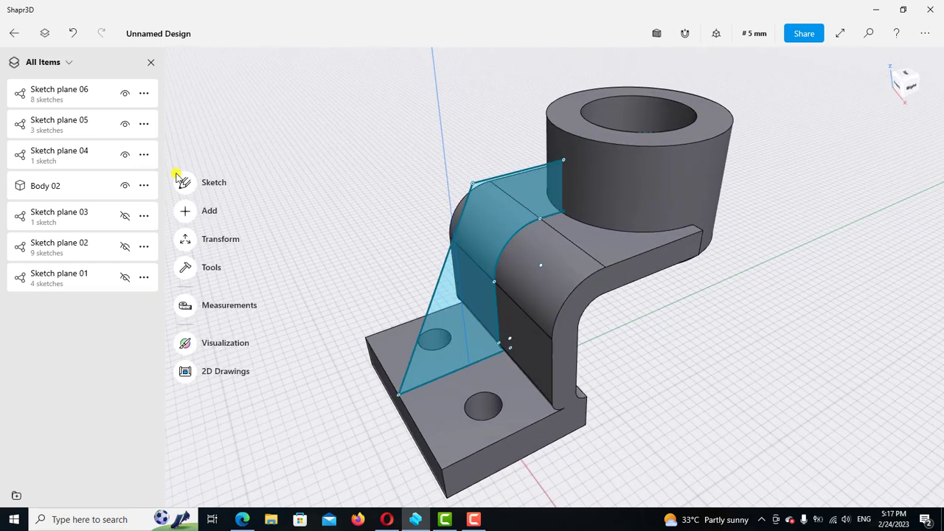
click(125, 188)
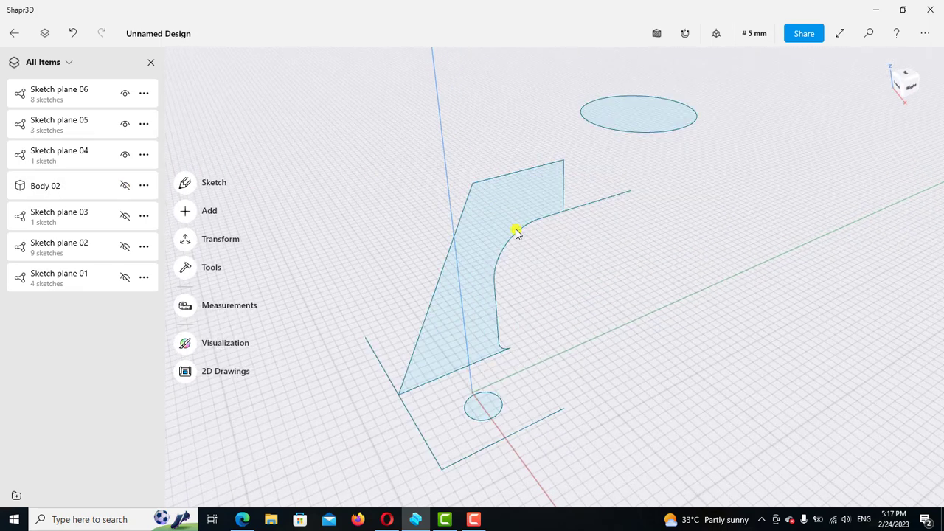
scroll(487, 227, up, 1)
- Extrude the rib profile face 7 mm into a solid
click(486, 226)
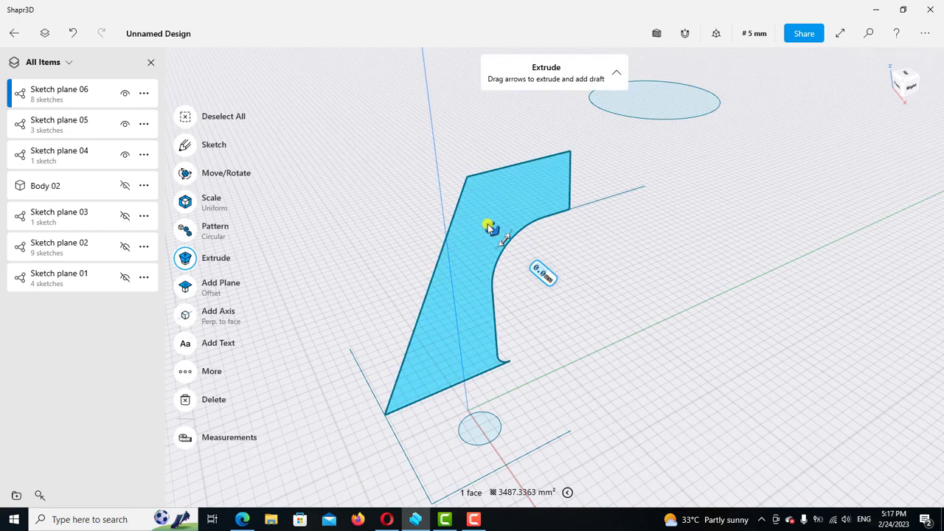
drag(503, 238, 511, 243)
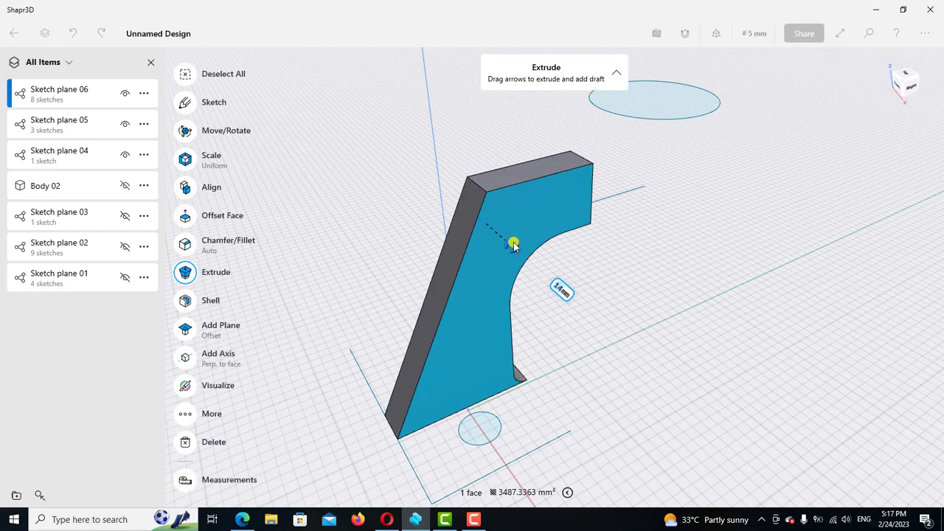
click(561, 284)
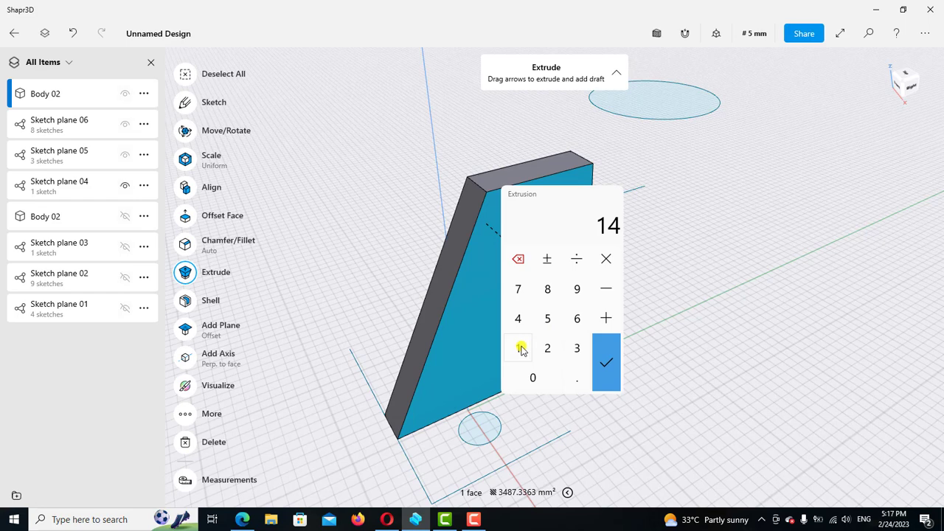
click(518, 289)
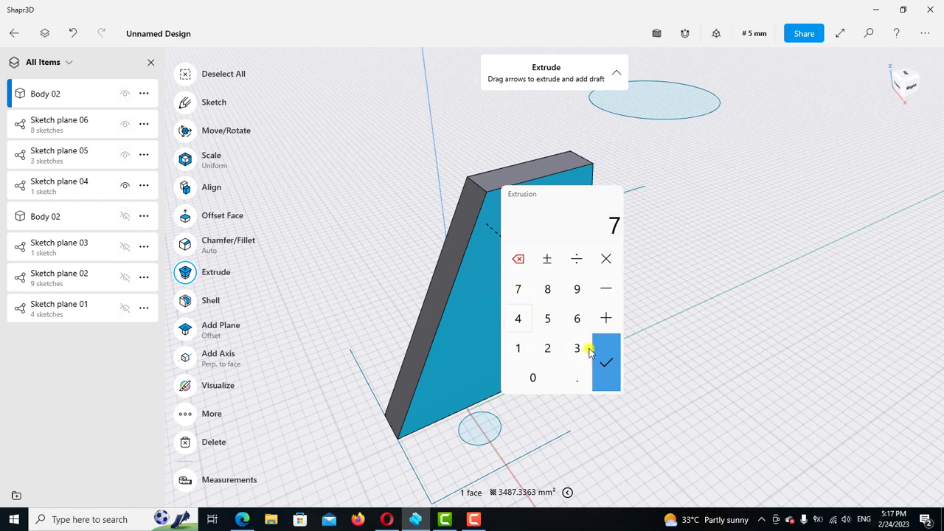
click(606, 362)
- Offset the rib's opposite face by 14 mm, then clear the selection
mouse_move(666, 336)
right_down()
mouse_move(702, 280)
mouse_move(653, 268)
mouse_move(657, 258)
right_up()
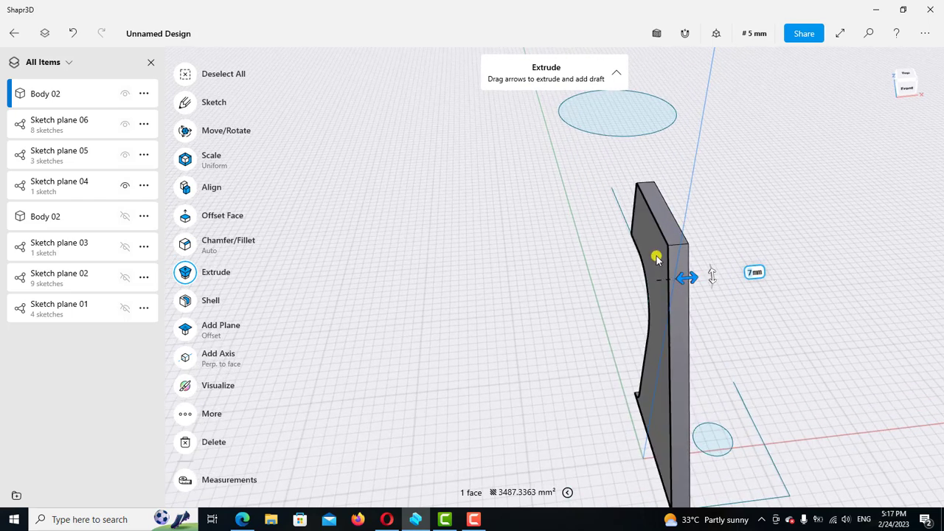
click(656, 258)
drag(609, 263, 596, 261)
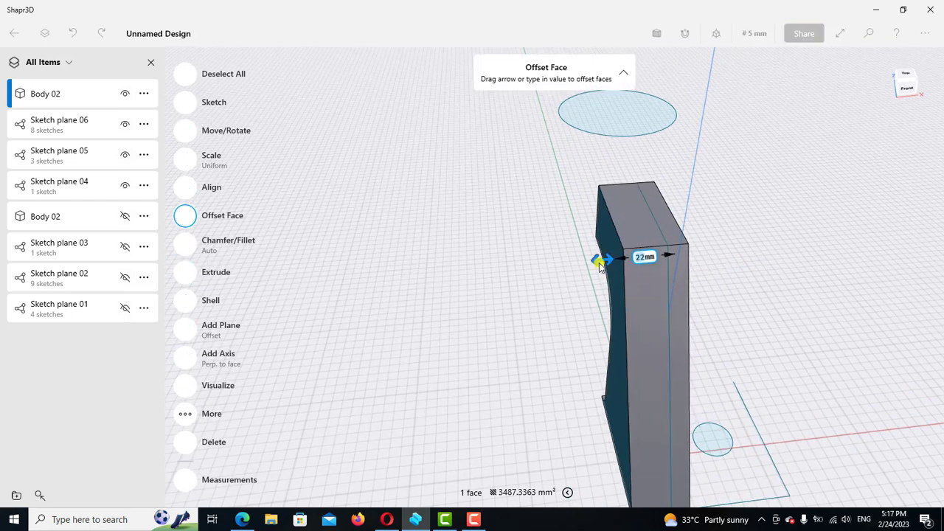
click(639, 257)
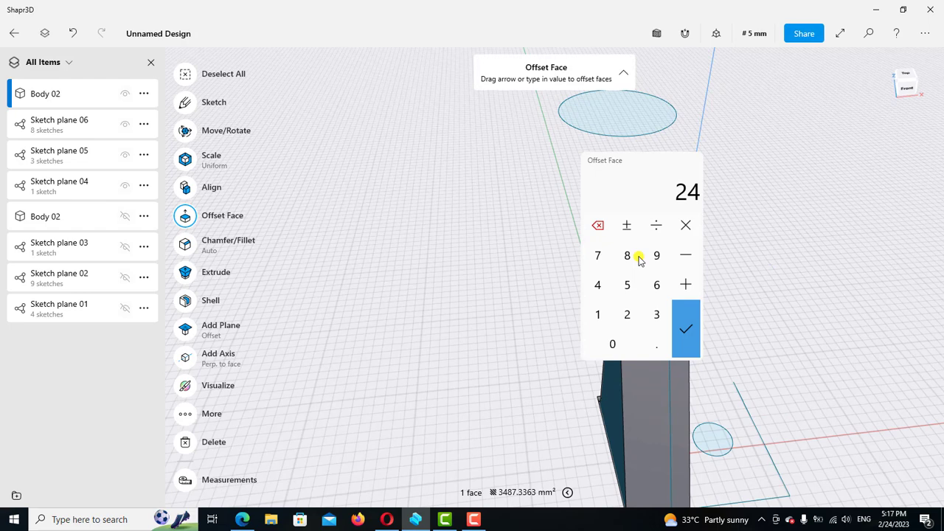
click(598, 314)
click(600, 285)
click(681, 321)
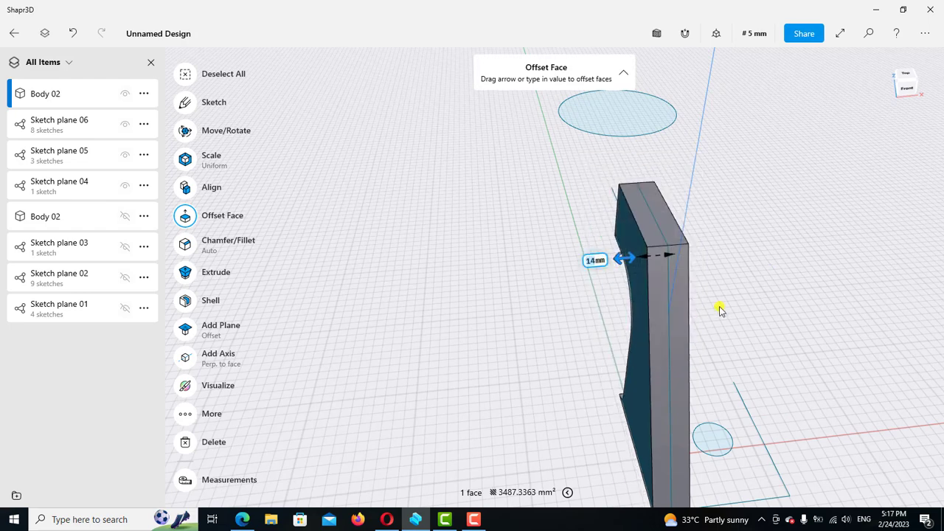
click(411, 263)
click(405, 266)
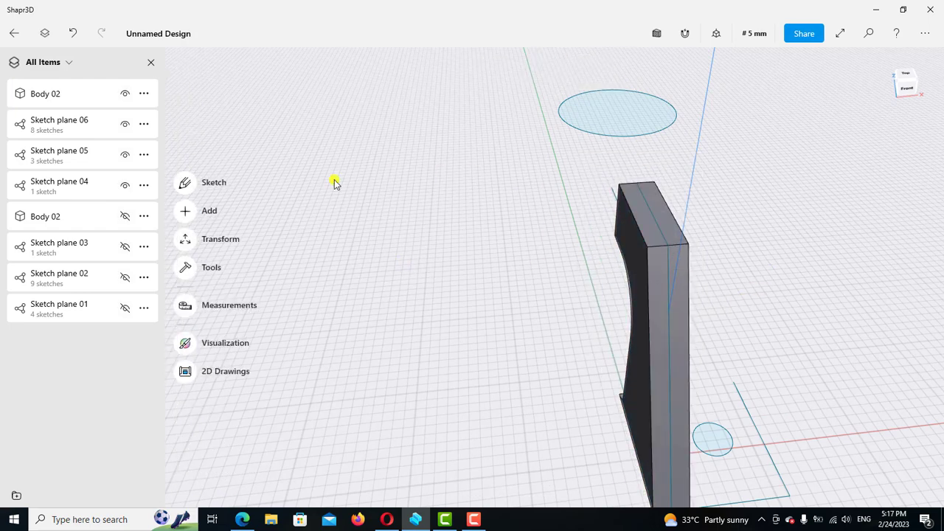
- Show the bracket body again and hide Sketch planes 04, 05 and 06
click(125, 216)
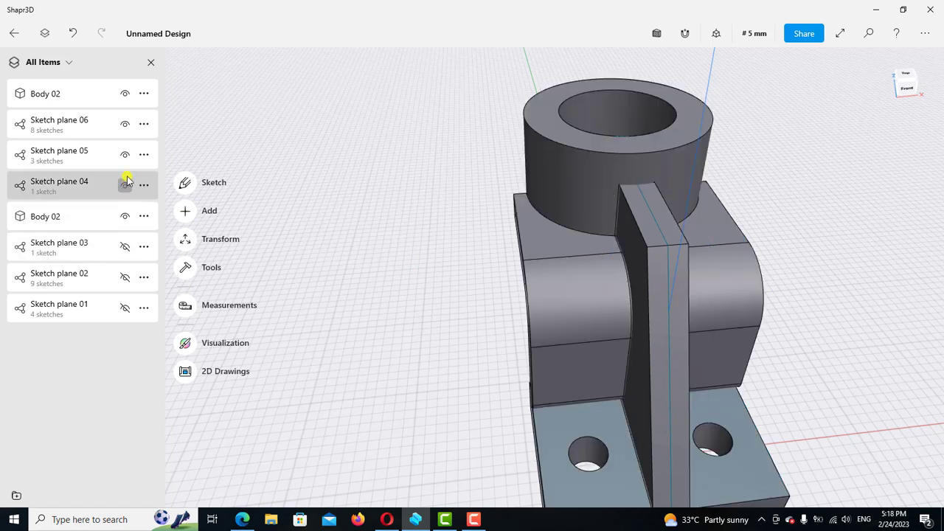
click(125, 181)
click(124, 155)
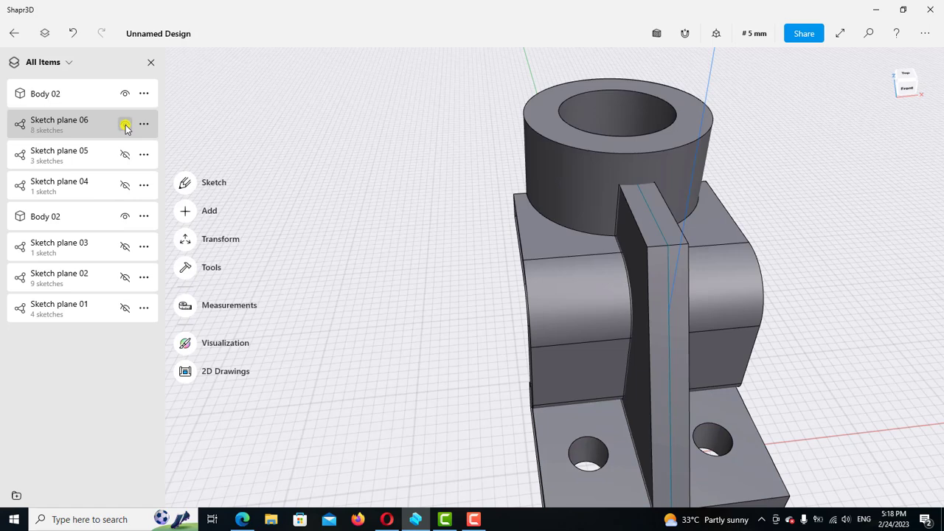
click(126, 125)
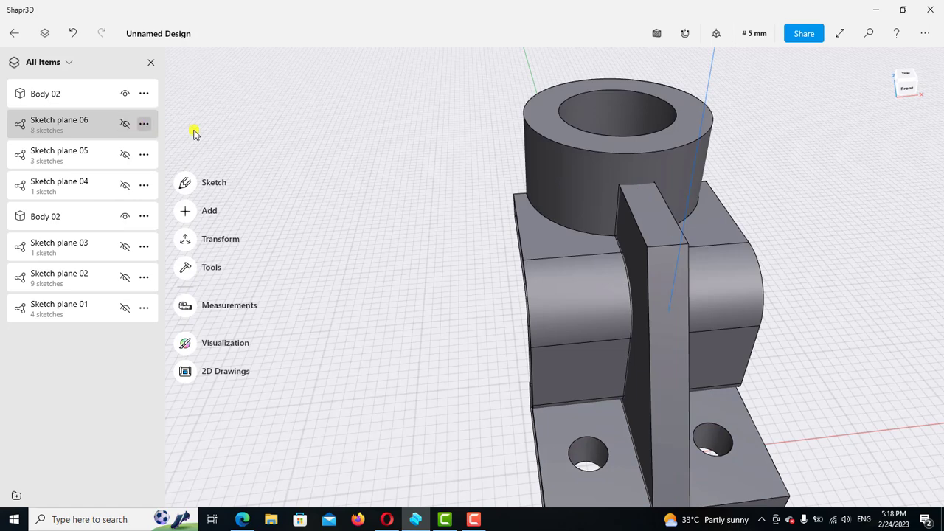
- Select both Body 02 entries in the Items list and union them into one body
click(62, 220)
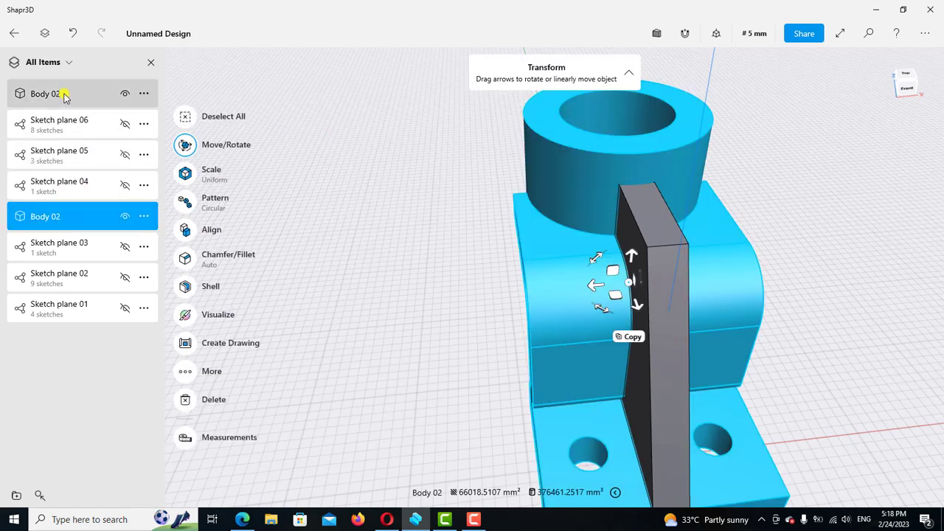
click(63, 95)
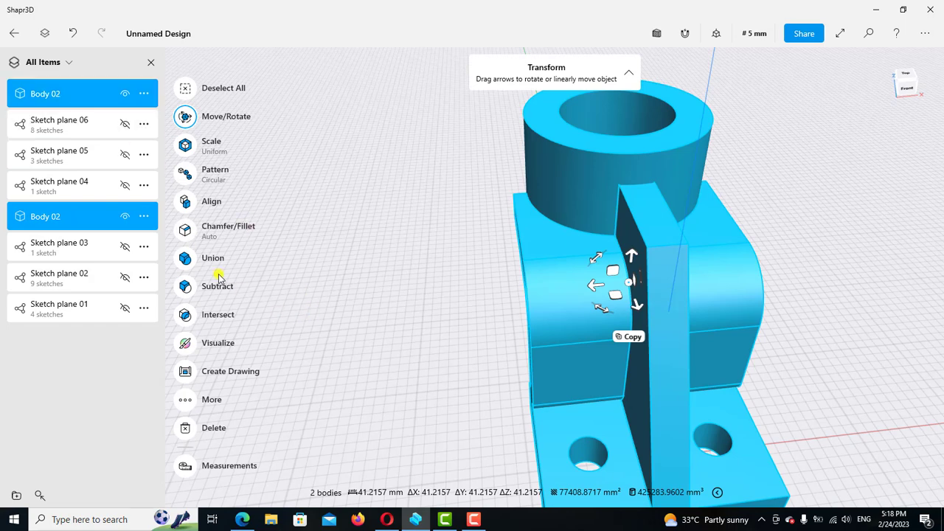
click(185, 262)
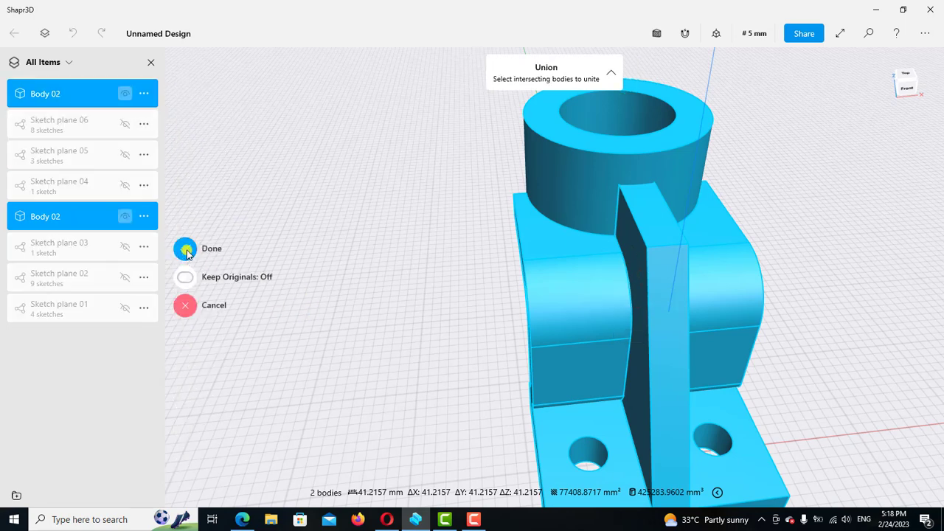
click(186, 250)
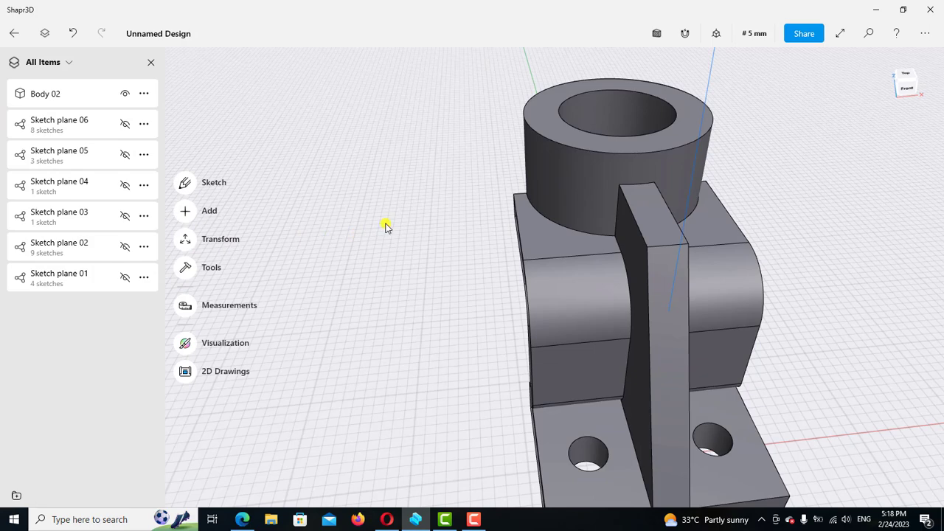
scroll(421, 219, down, 3)
- Fillet the rib's sloped top edge with a 42 mm radius
right_drag(742, 204, 677, 199)
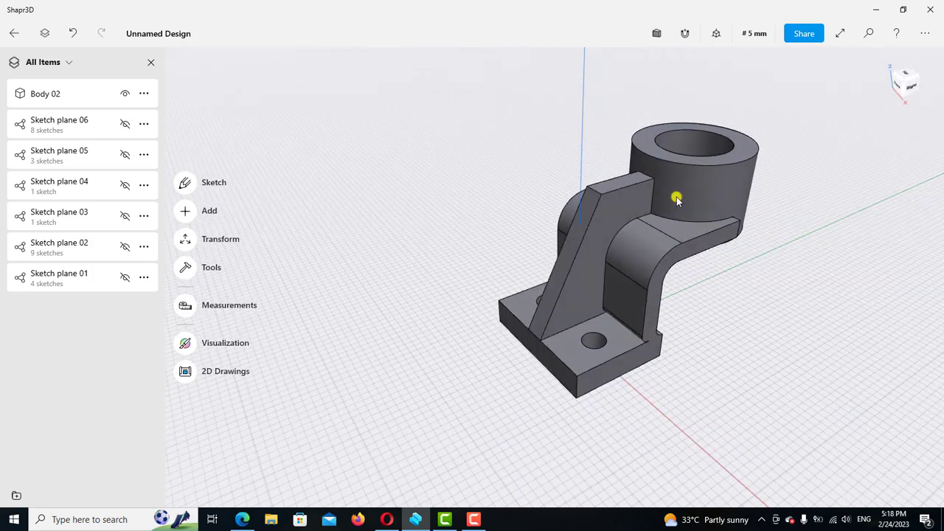
scroll(600, 200, up, 1)
scroll(598, 183, up, 2)
scroll(597, 181, up, 2)
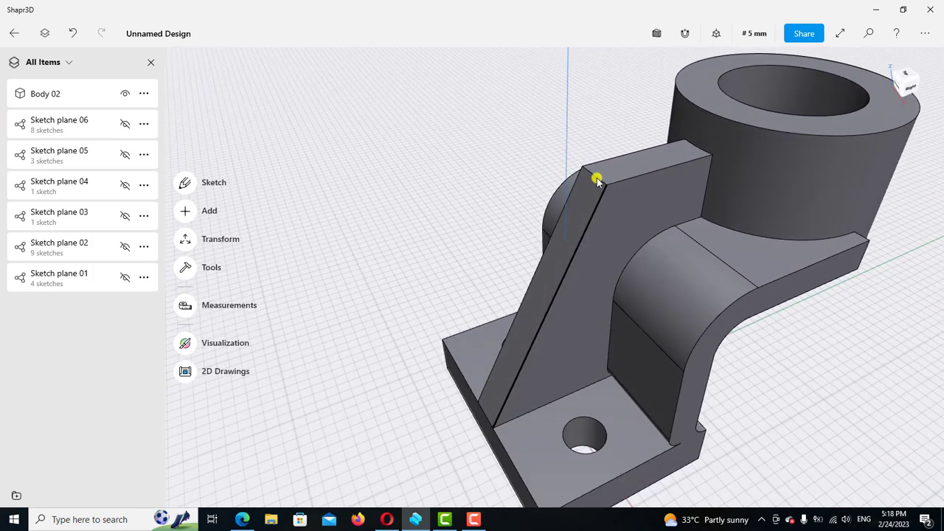
click(597, 180)
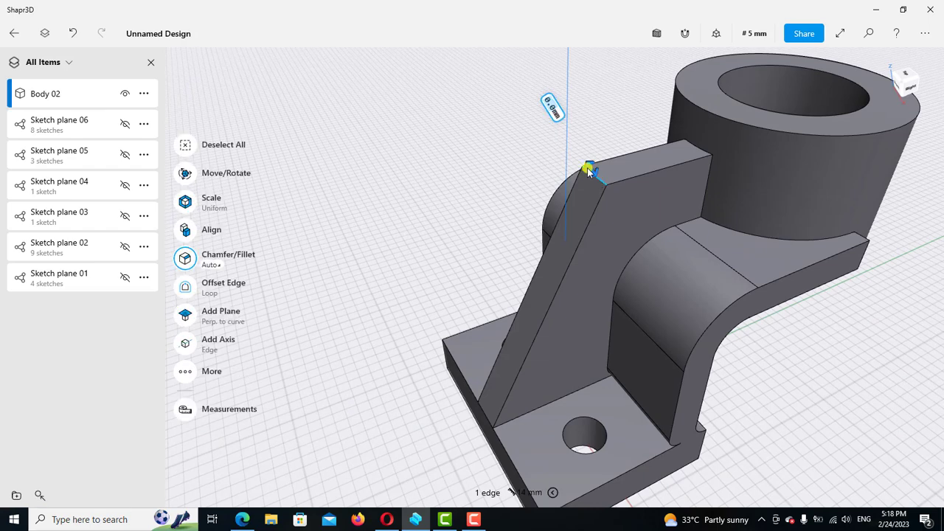
click(550, 109)
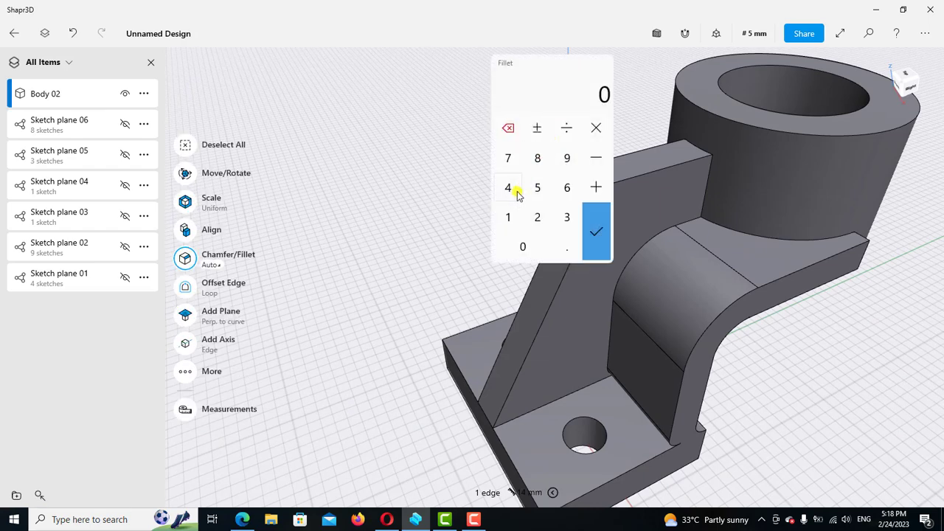
click(538, 217)
click(596, 232)
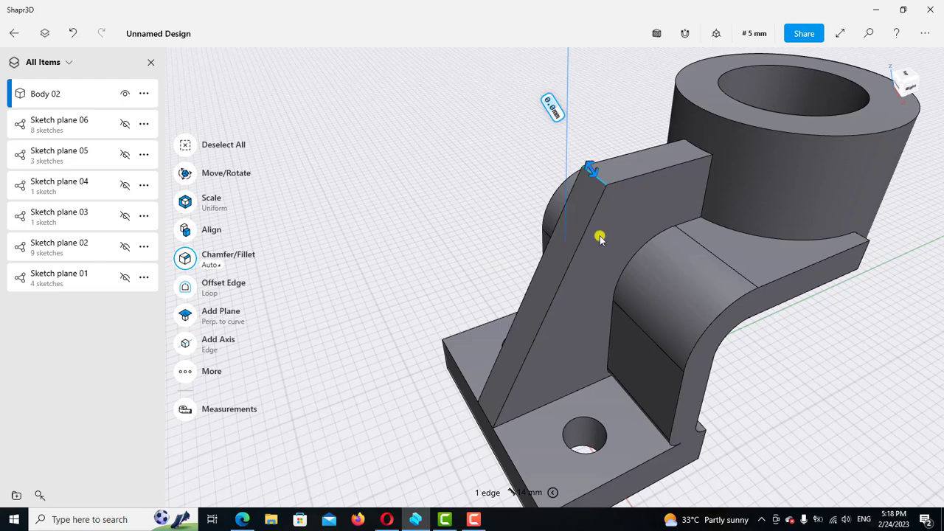
- Fillet the rib's top edge beside the cylinder with 12 mm, then close the Items panel
mouse_move(424, 200)
right_down()
mouse_move(470, 196)
mouse_move(538, 152)
right_up()
scroll(583, 156, up, 2)
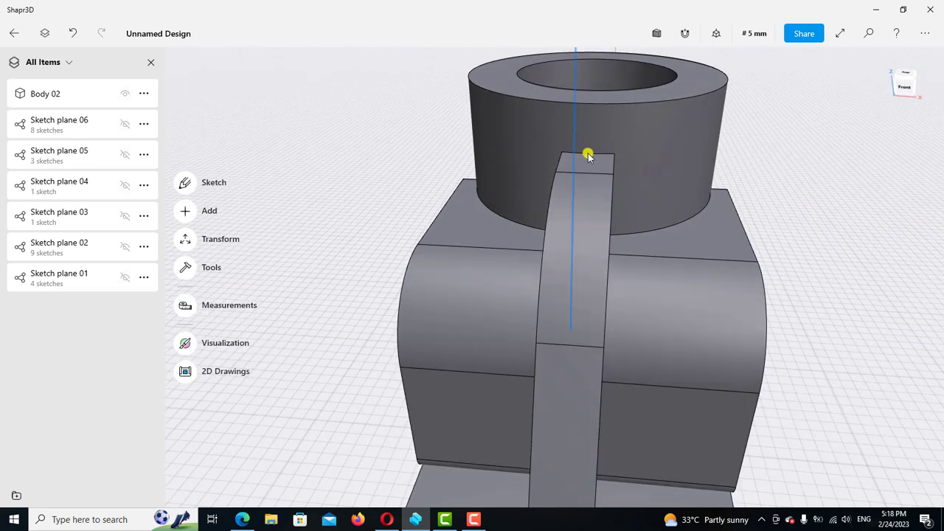
click(590, 154)
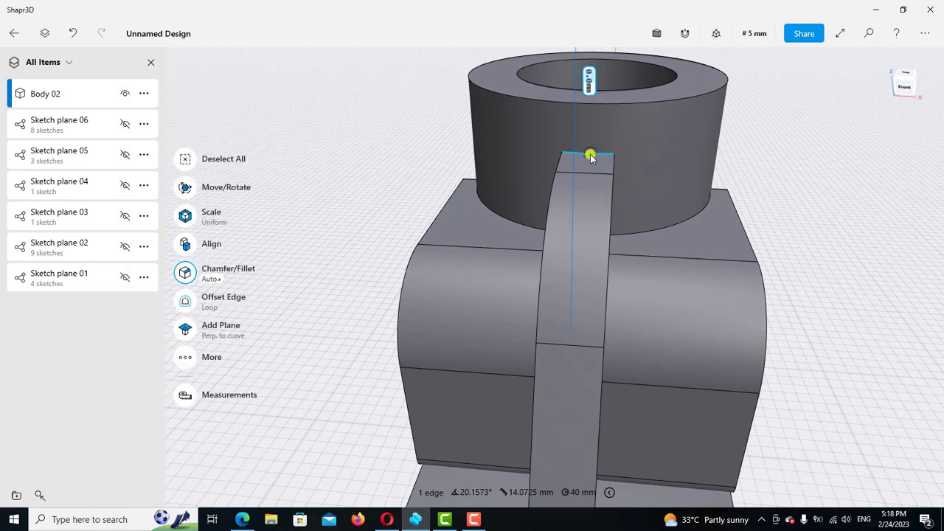
click(589, 87)
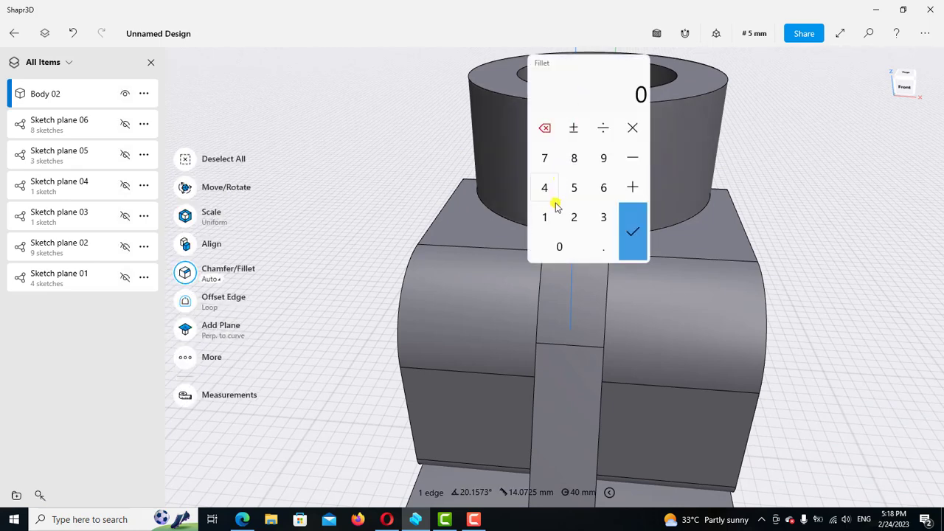
click(546, 224)
click(573, 218)
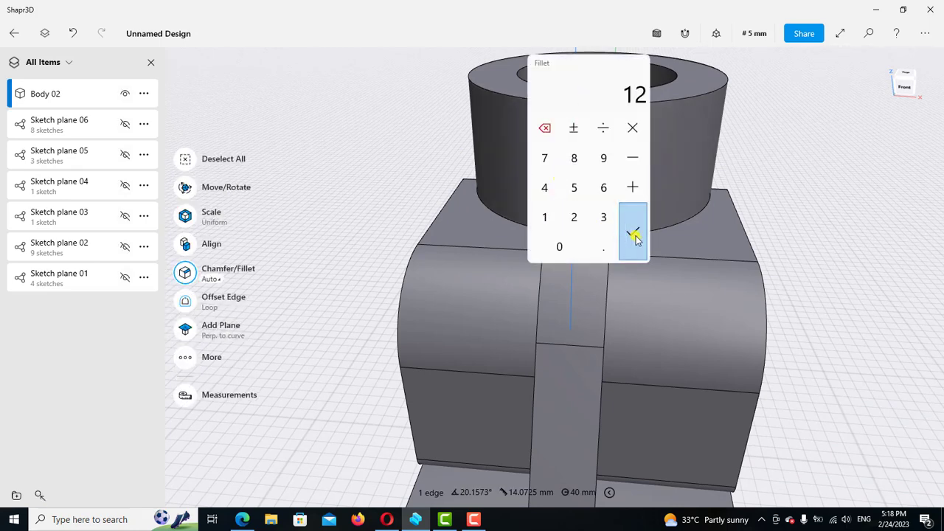
click(633, 232)
scroll(811, 188, down, 3)
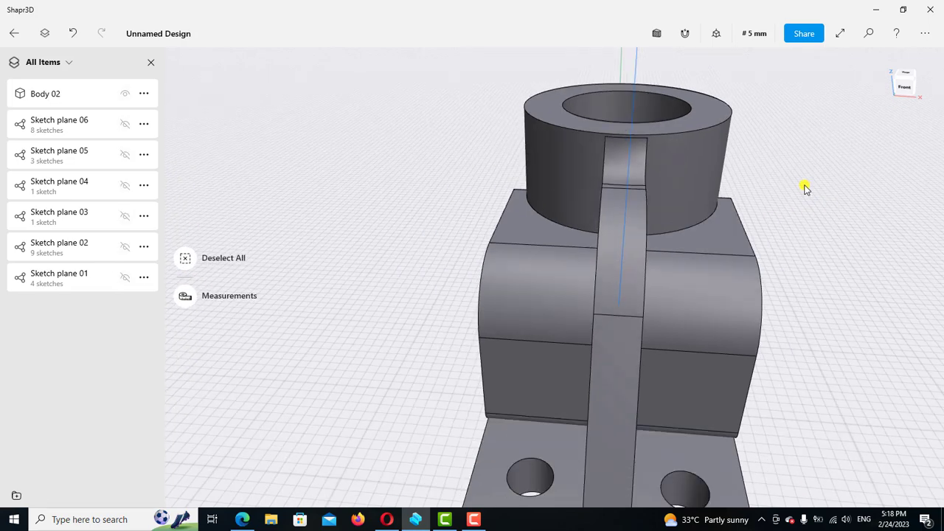
click(772, 175)
mouse_move(772, 175)
right_down()
mouse_move(710, 177)
mouse_move(738, 198)
right_up()
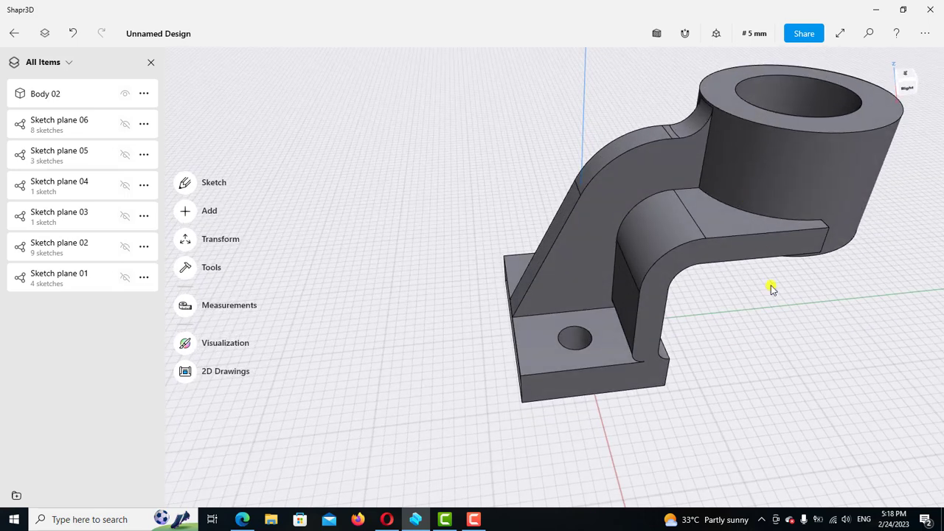
mouse_move(764, 350)
right_down()
mouse_move(723, 331)
mouse_move(628, 331)
mouse_move(255, 199)
right_up()
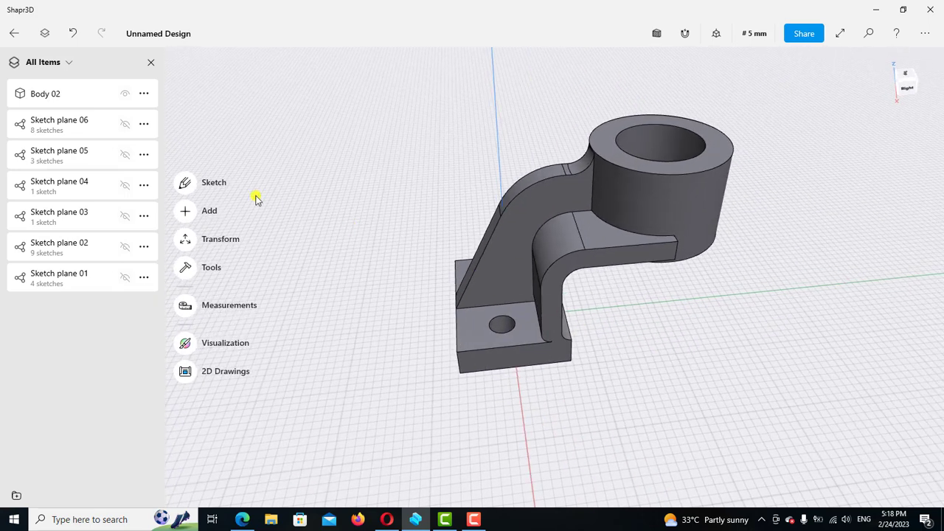
click(151, 65)
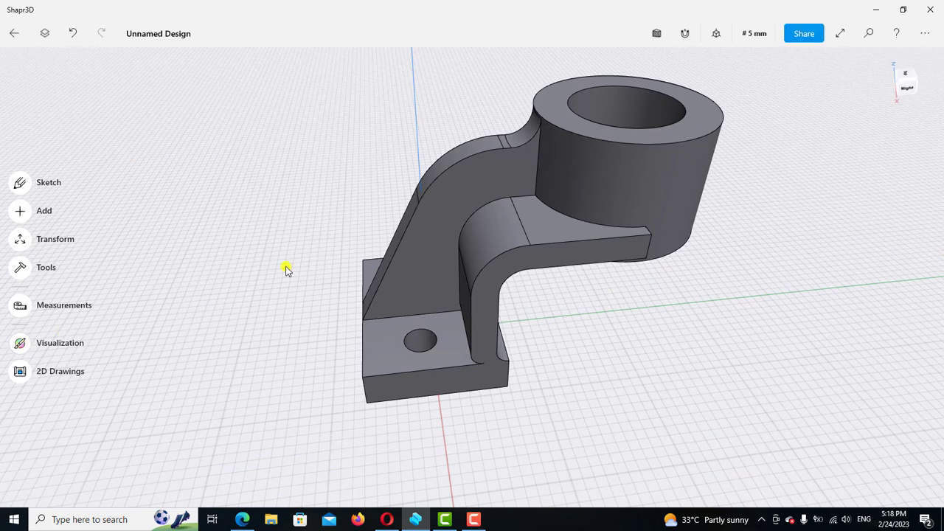
- In Visualization, apply the Rough Gold swatch from the Metallic materials to the bracket
key(v)
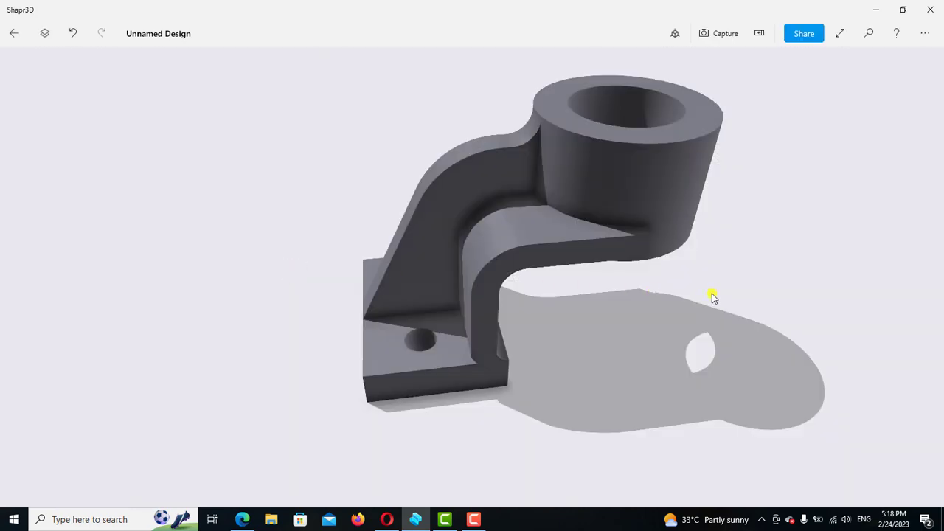
scroll(834, 284, down, 2)
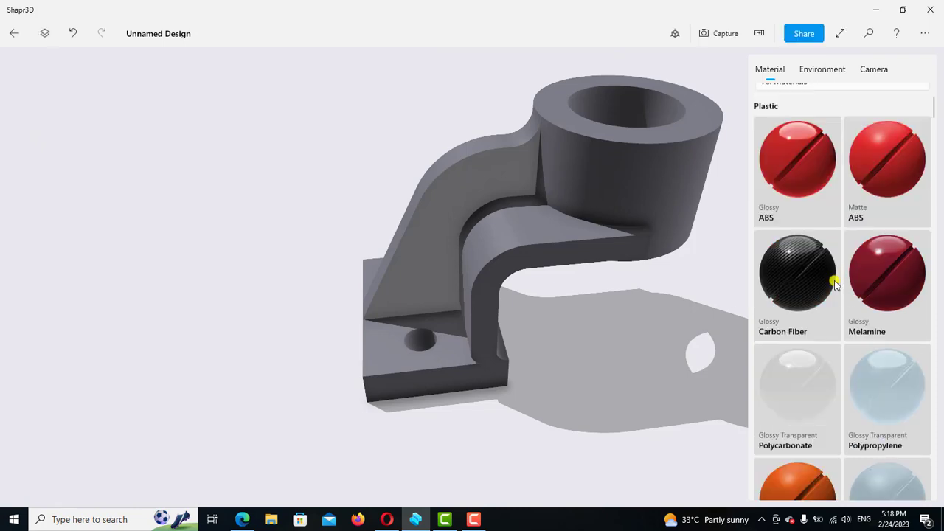
scroll(834, 284, down, 5)
scroll(834, 284, down, 2)
scroll(834, 284, down, 2)
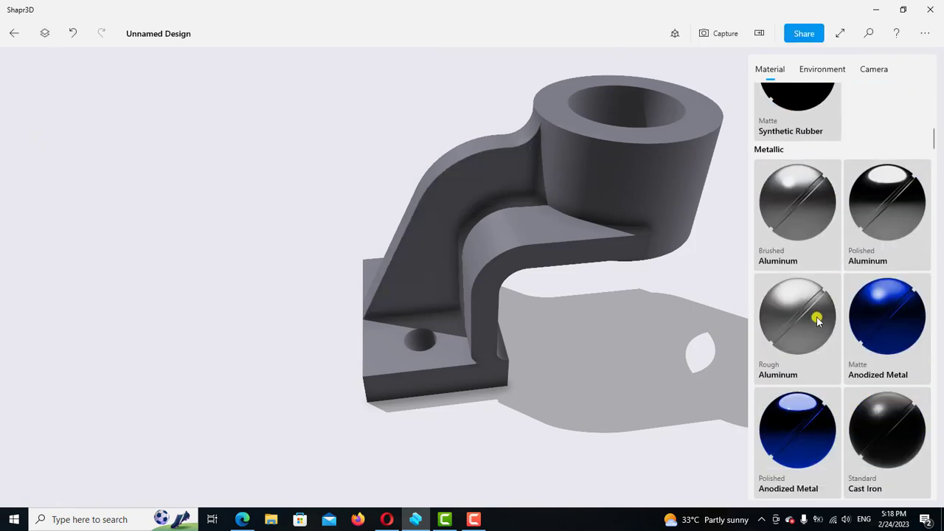
scroll(817, 319, down, 2)
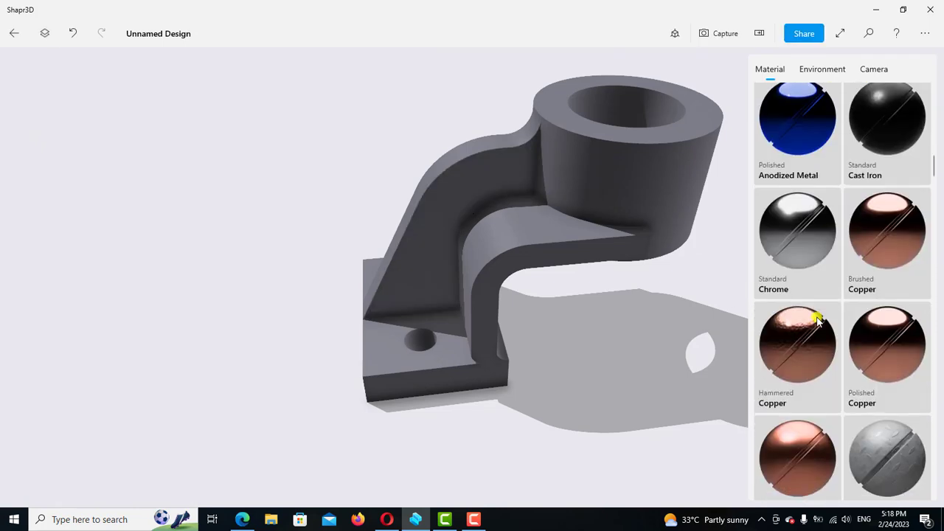
scroll(817, 319, down, 2)
scroll(817, 319, down, 1)
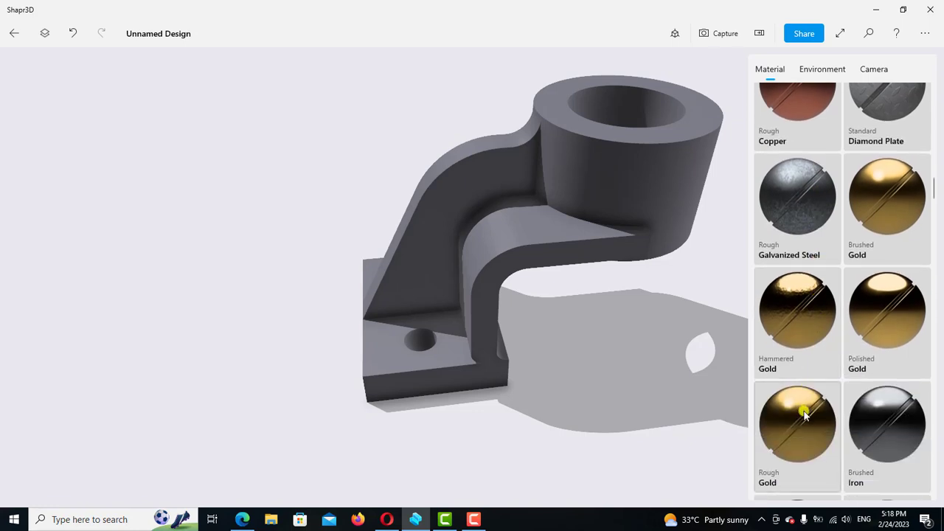
drag(801, 411, 583, 214)
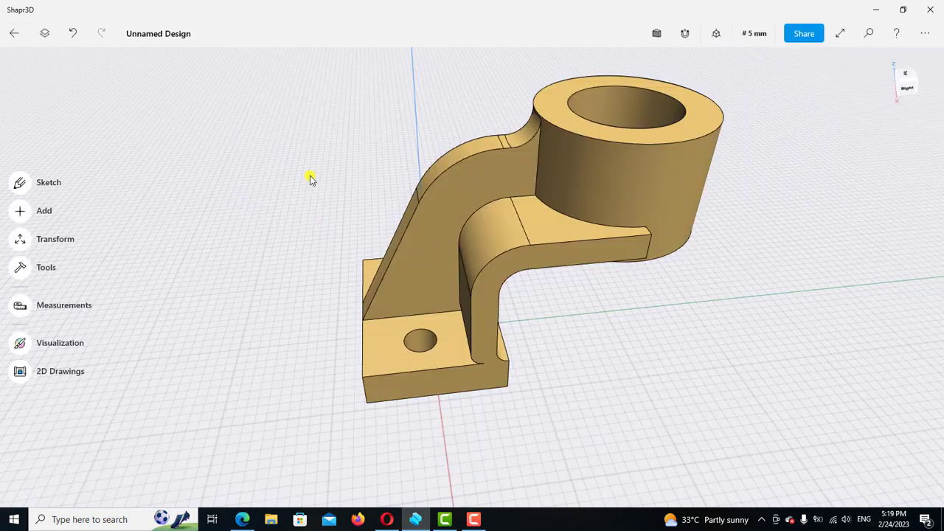
mouse_move(388, 152)
right_down()
mouse_move(421, 148)
mouse_move(649, 208)
right_up()
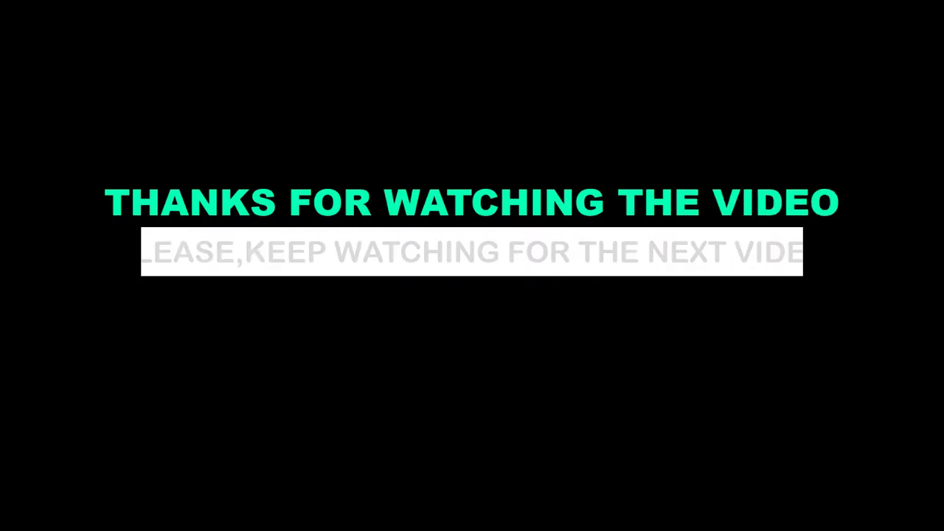